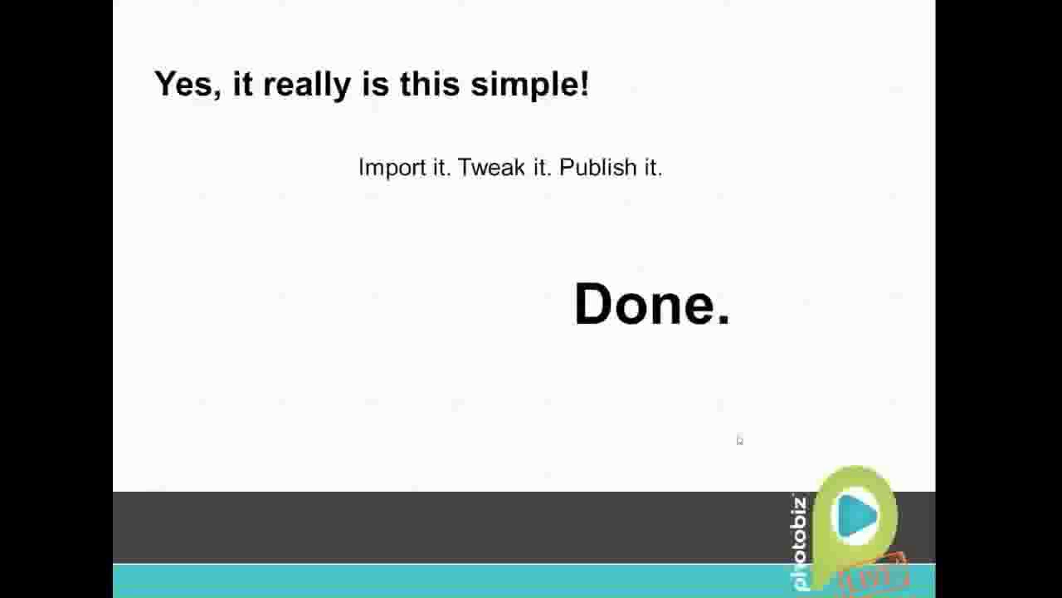
Step: Open the Flash/HTML site's control panel and compare its page list and home images with the existing demo site
{"action": "key", "text": "Escape"}
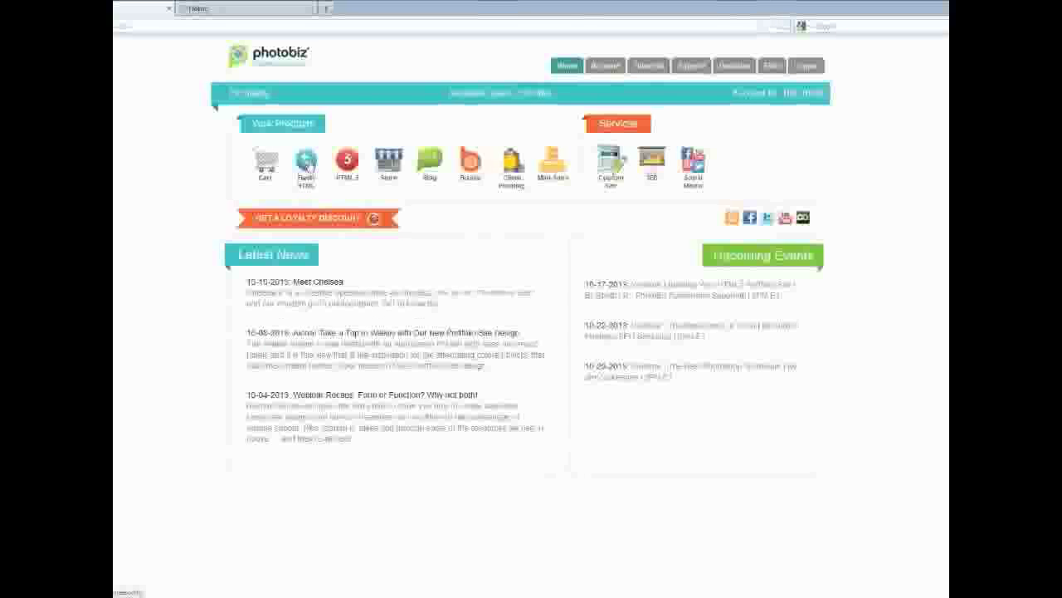
{"action": "left_click", "coordinate": [307, 163]}
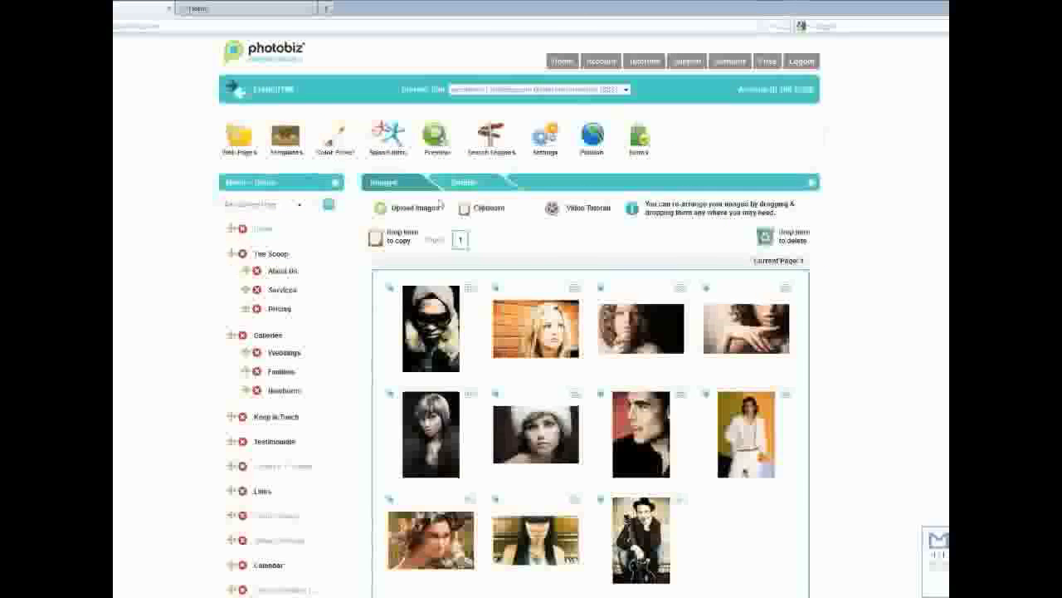
{"action": "scroll", "coordinate": [296, 235], "scroll_direction": "down", "scroll_amount": 1}
{"action": "scroll", "coordinate": [299, 233], "scroll_direction": "down", "scroll_amount": 1}
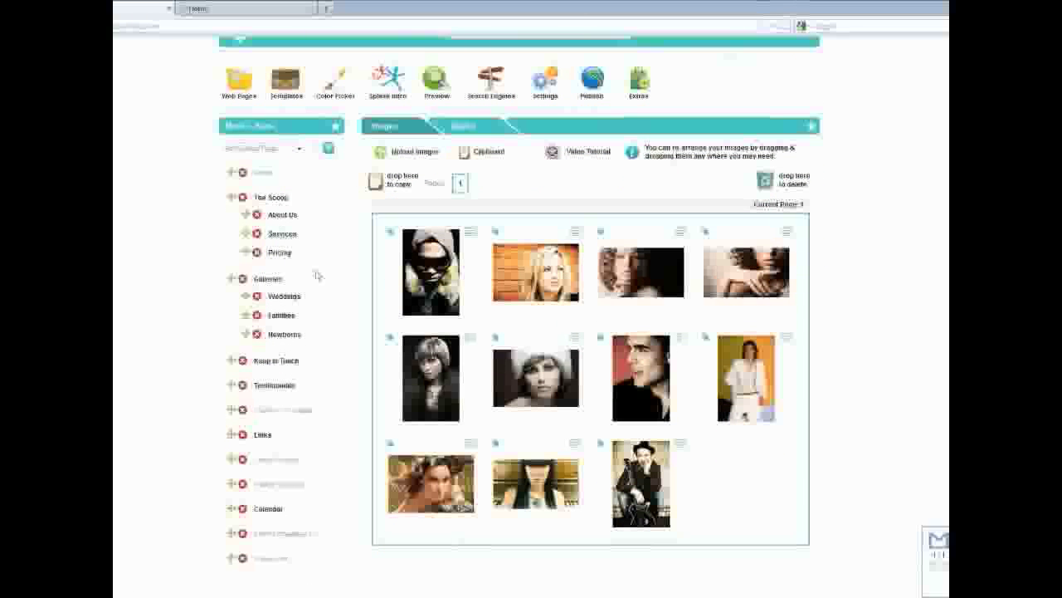
{"action": "scroll", "coordinate": [316, 274], "scroll_direction": "up", "scroll_amount": 2}
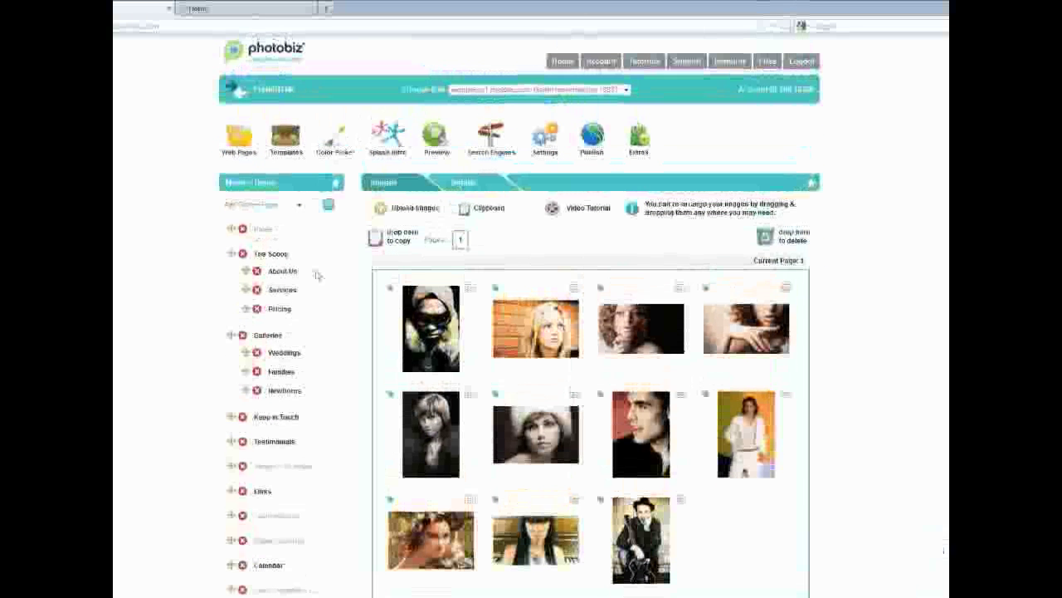
{"action": "left_click", "coordinate": [266, 10]}
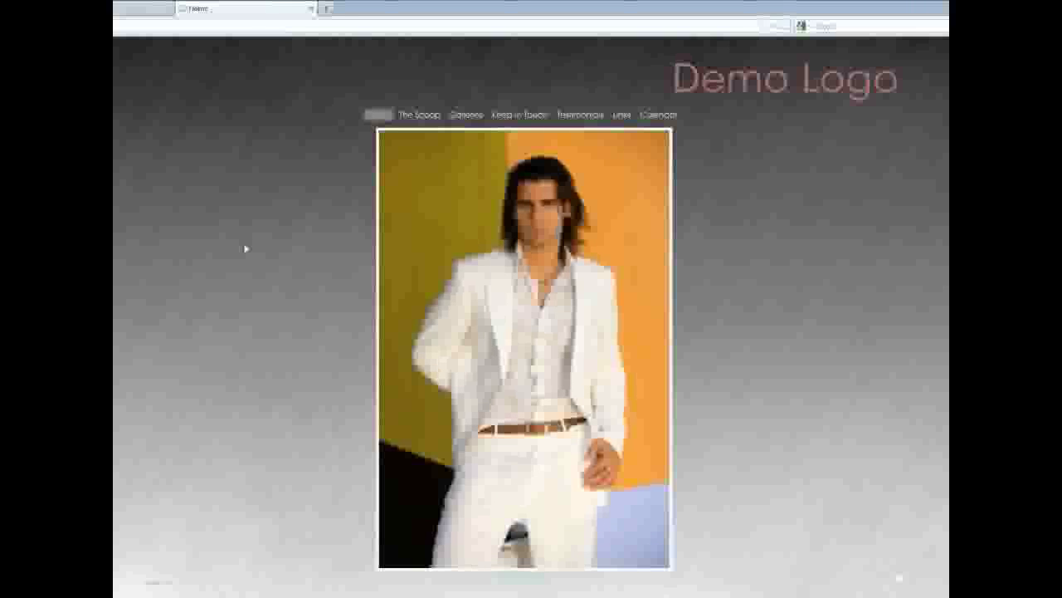
{"action": "key", "text": "ctrl+Tab"}
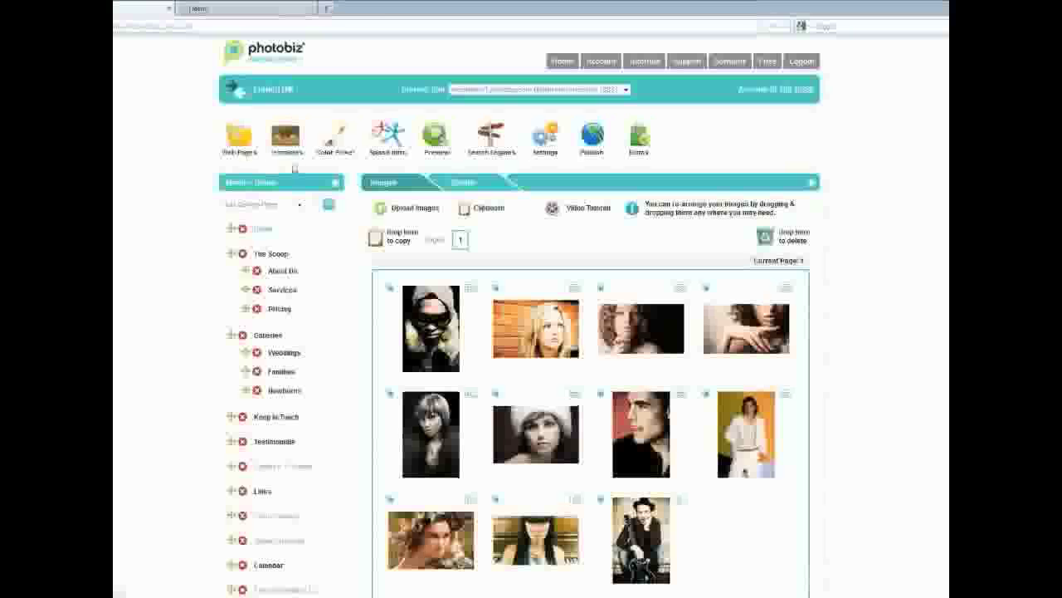
Step: Review the Flash/HTML site's selected template and open its Shelby color scheme for editing
{"action": "left_click", "coordinate": [292, 154]}
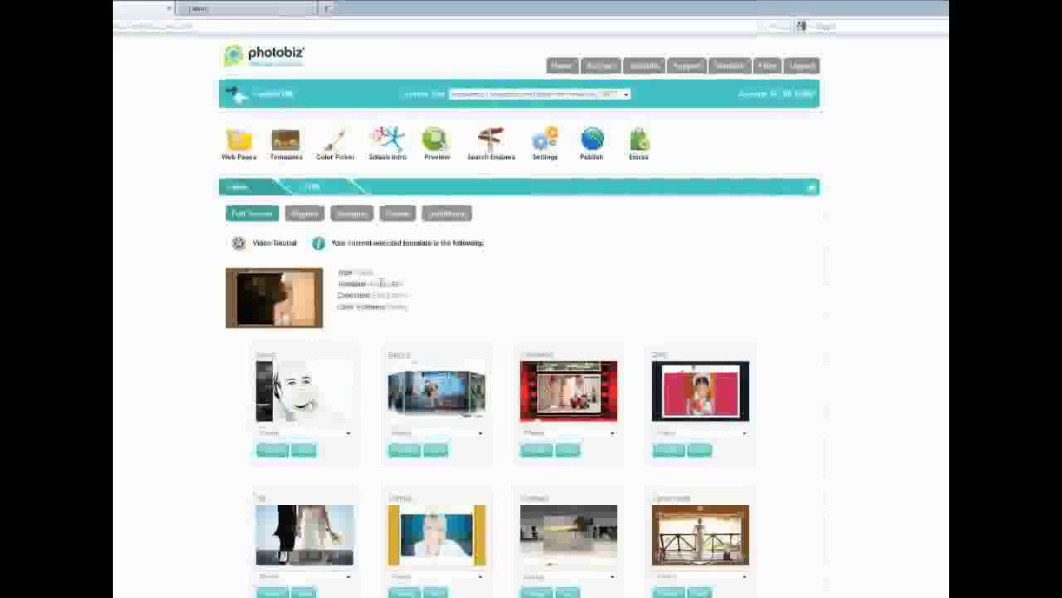
{"action": "left_click_drag", "start_coordinate": [337, 283], "coordinate": [410, 287]}
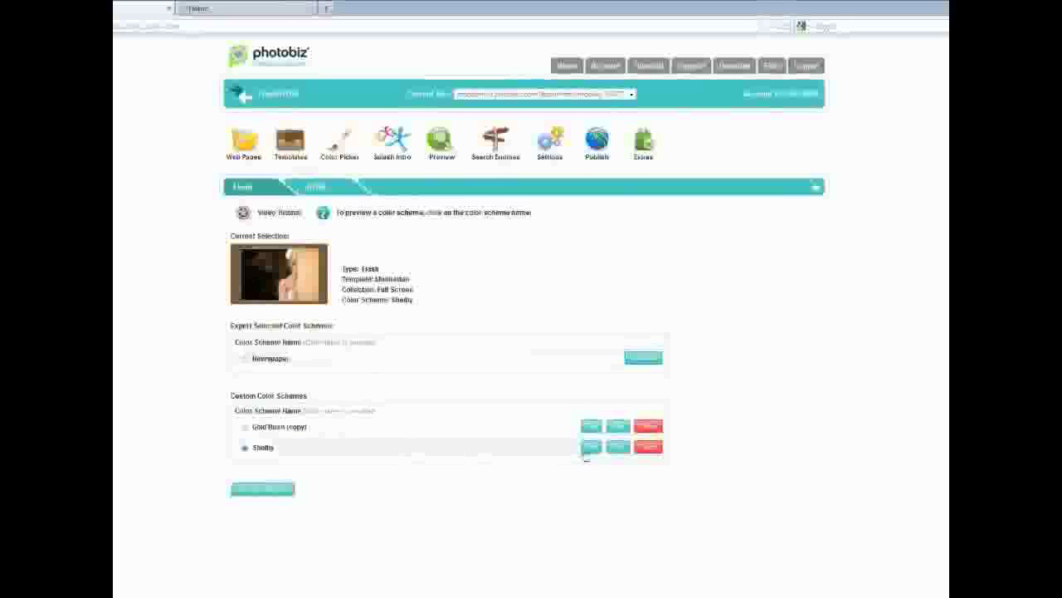
{"action": "left_click", "coordinate": [594, 450]}
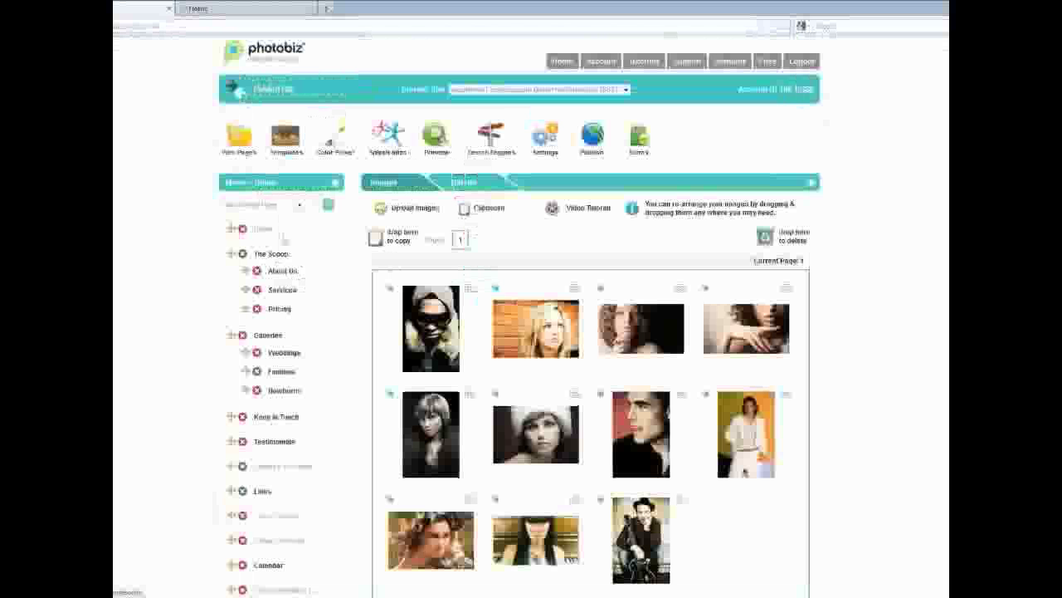
Step: Examine the image attached to the testimonial on the Flash/HTML site's Testimonials page, including its save options
{"action": "left_click", "coordinate": [282, 441]}
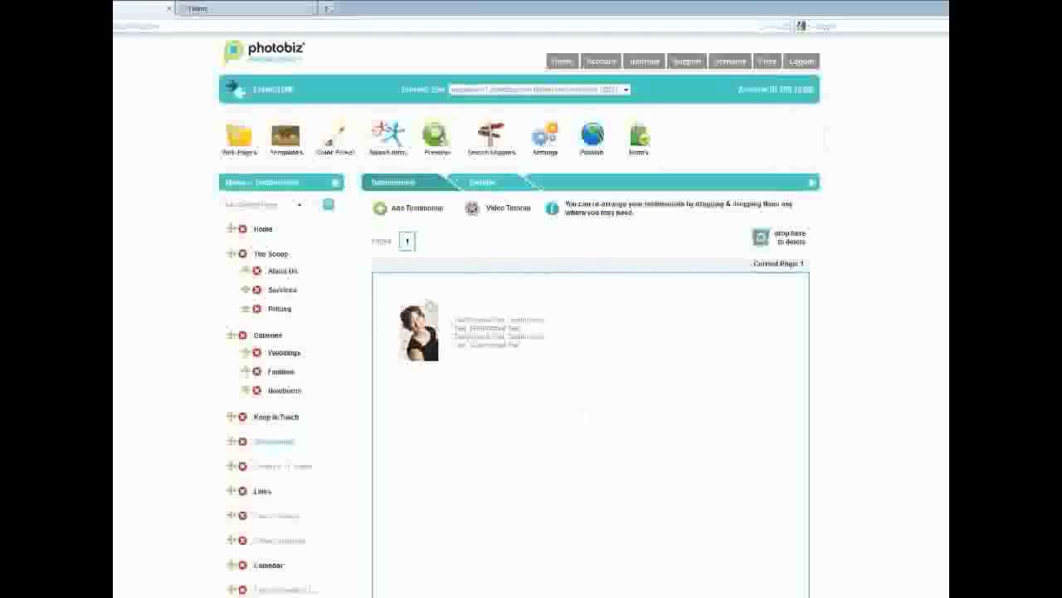
{"action": "left_click", "coordinate": [436, 362]}
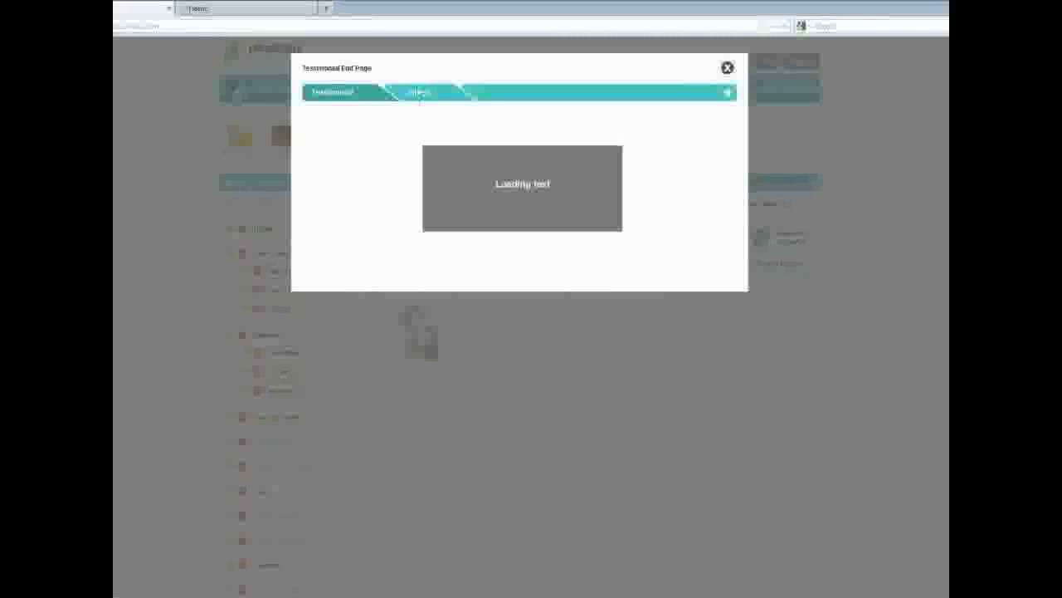
{"action": "left_click", "coordinate": [417, 94]}
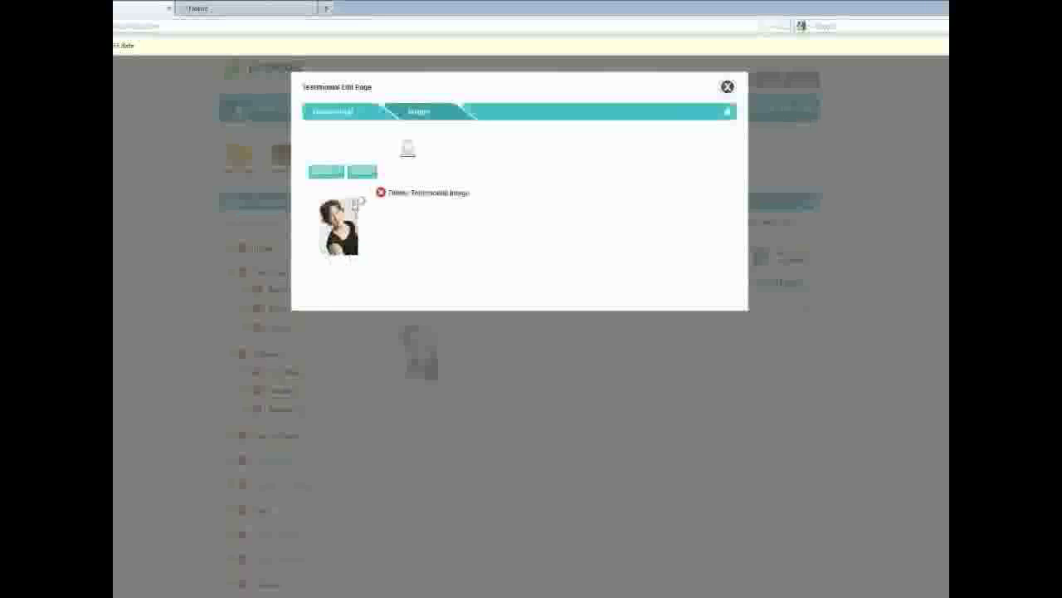
{"action": "right_click", "coordinate": [344, 224]}
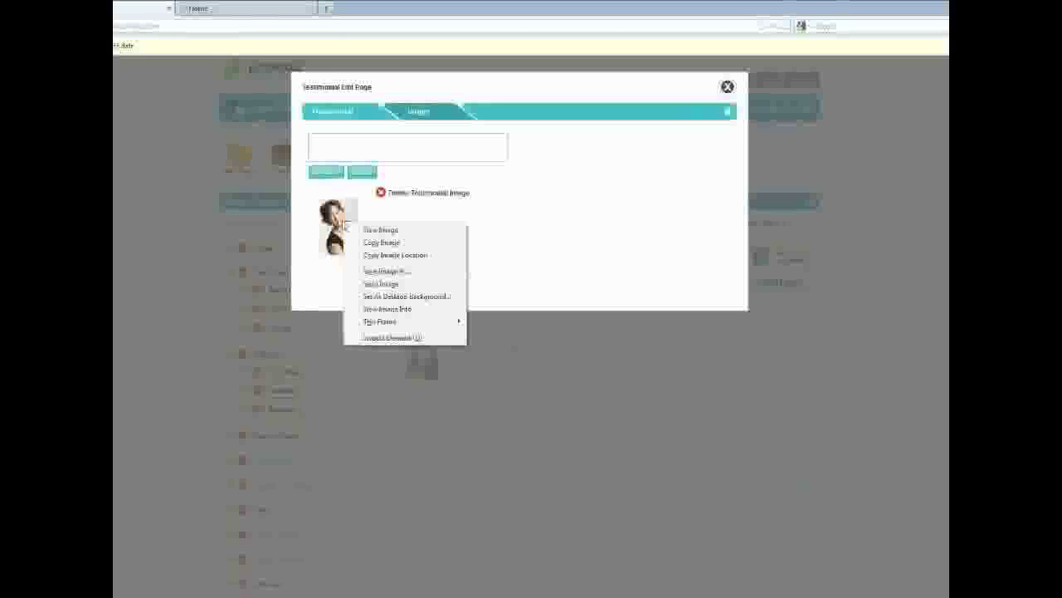
{"action": "left_click", "coordinate": [727, 86]}
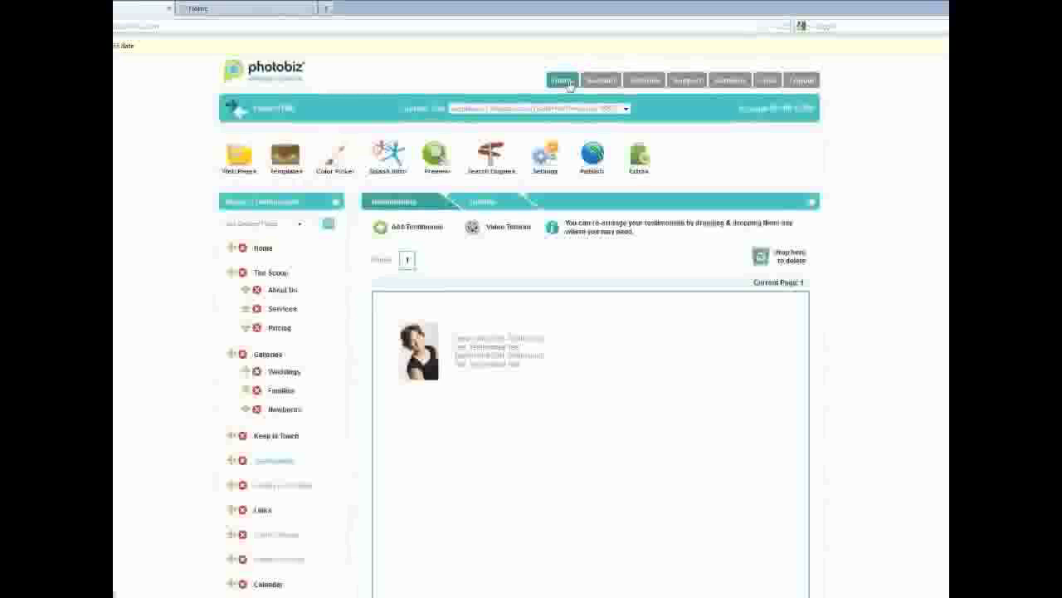
Step: Import the Flash/HTML website's content into the HTML5 portfolio site, acknowledging that the action cannot be undone
{"action": "left_click", "coordinate": [563, 81]}
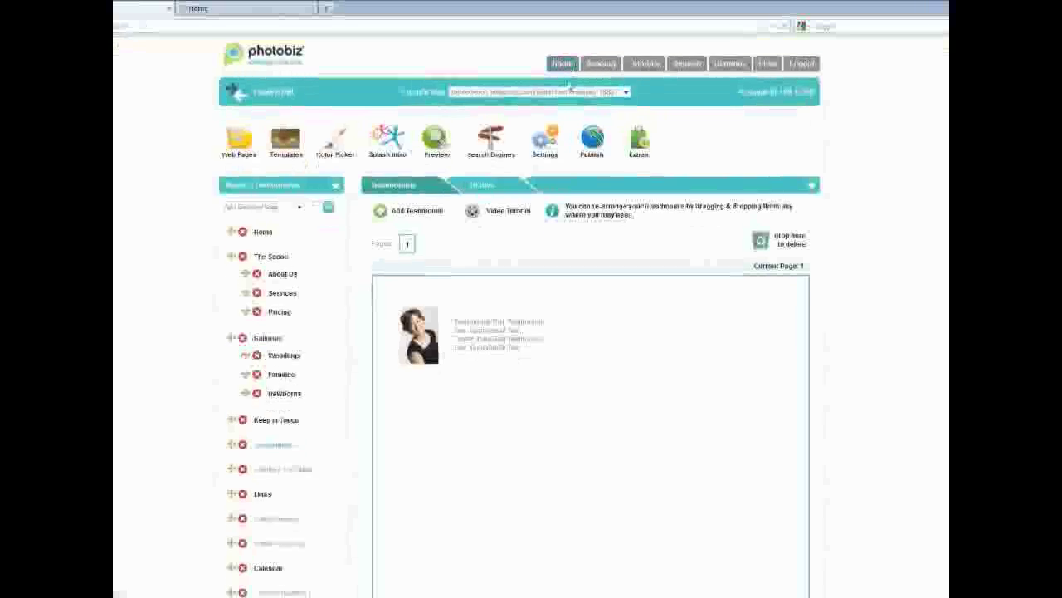
{"action": "left_click", "coordinate": [347, 166]}
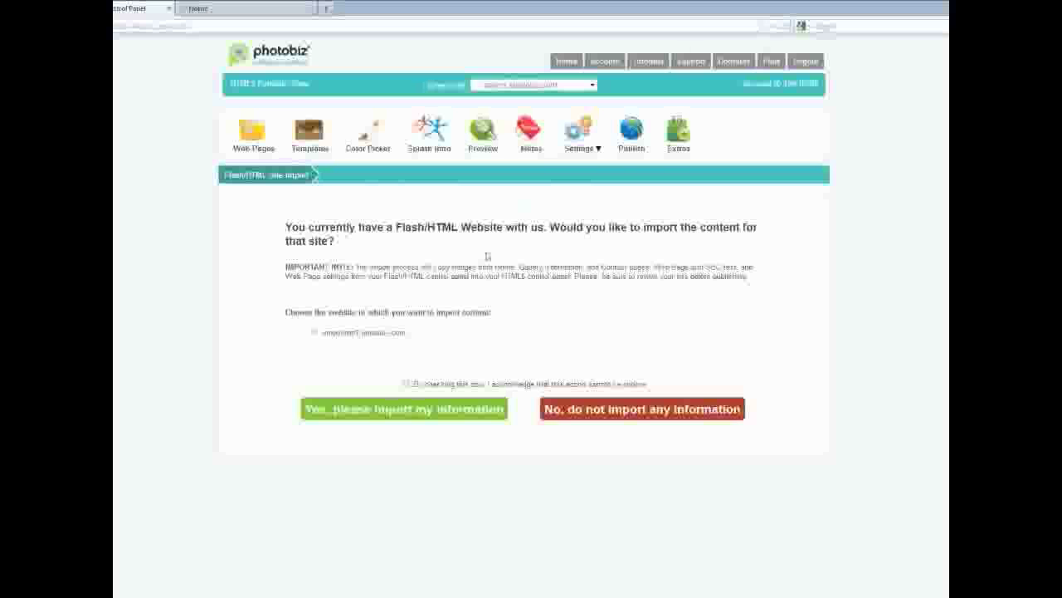
{"action": "left_click", "coordinate": [314, 332]}
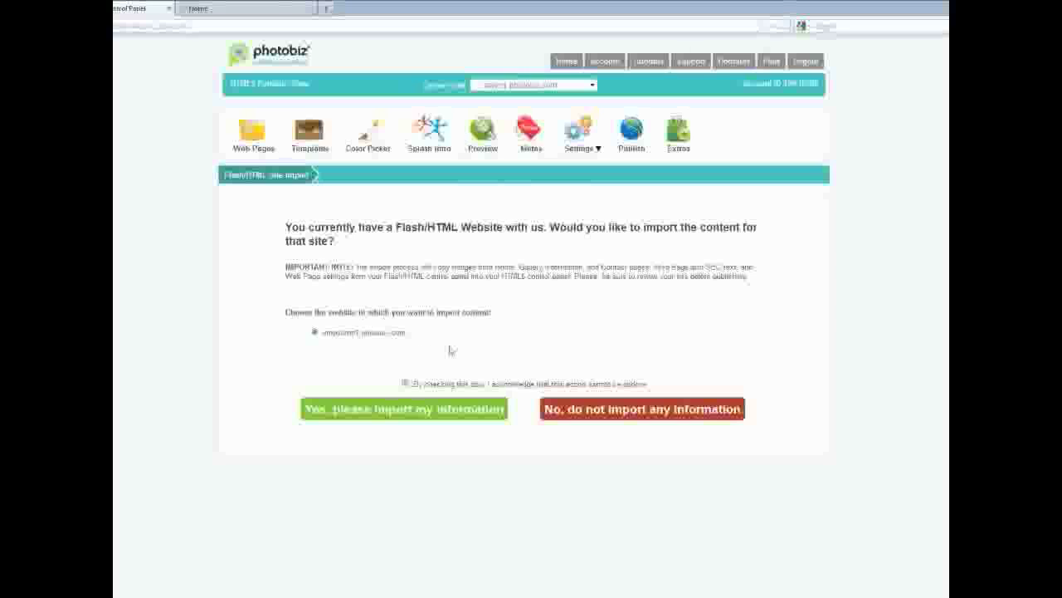
{"action": "left_click", "coordinate": [439, 414]}
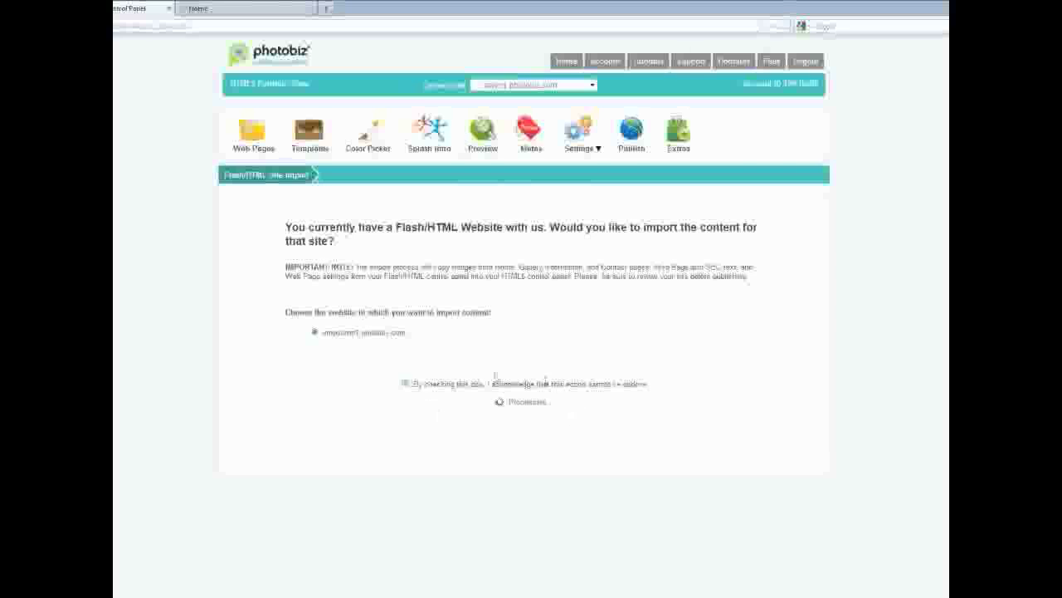
Step: Reopen the HTML5 portfolio site's control panel from the account home page and look through the imported web pages
{"action": "left_click", "coordinate": [565, 62]}
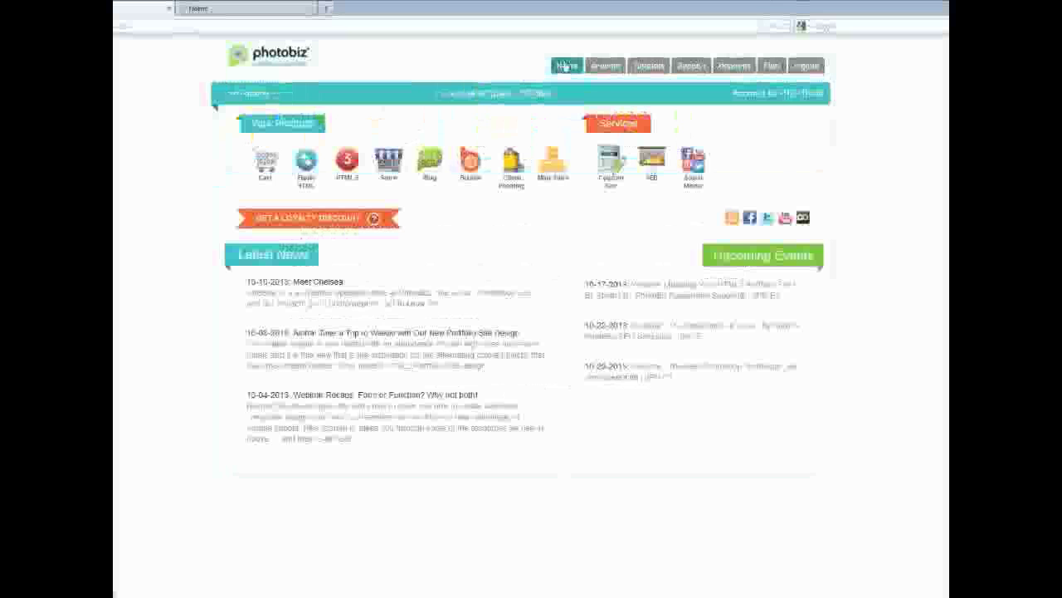
{"action": "left_click", "coordinate": [347, 162]}
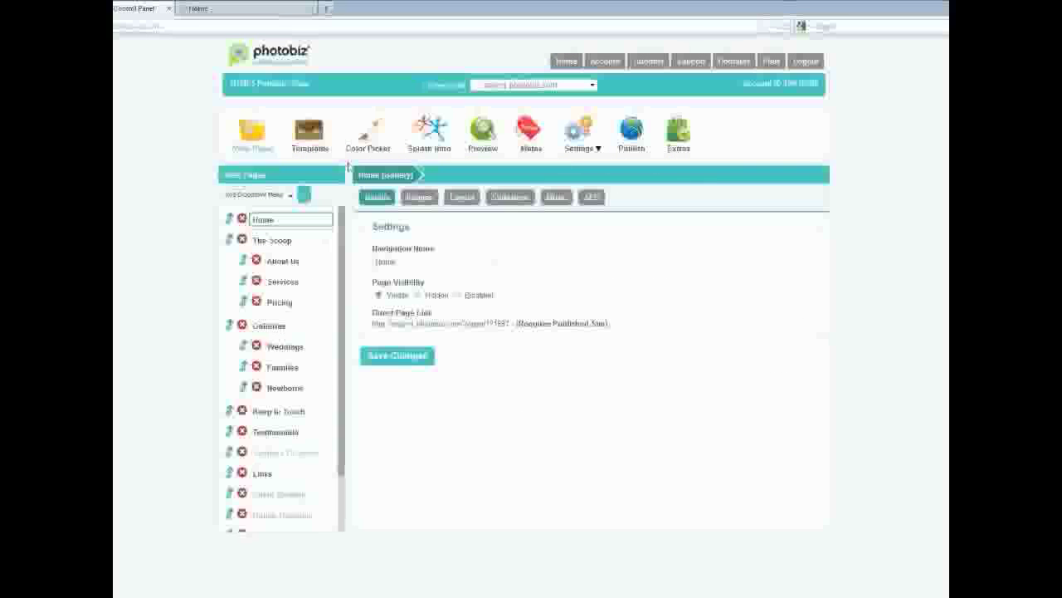
{"action": "left_click_drag", "start_coordinate": [341, 224], "coordinate": [336, 279]}
{"action": "right_click", "coordinate": [284, 491]}
{"action": "left_click", "coordinate": [424, 454]}
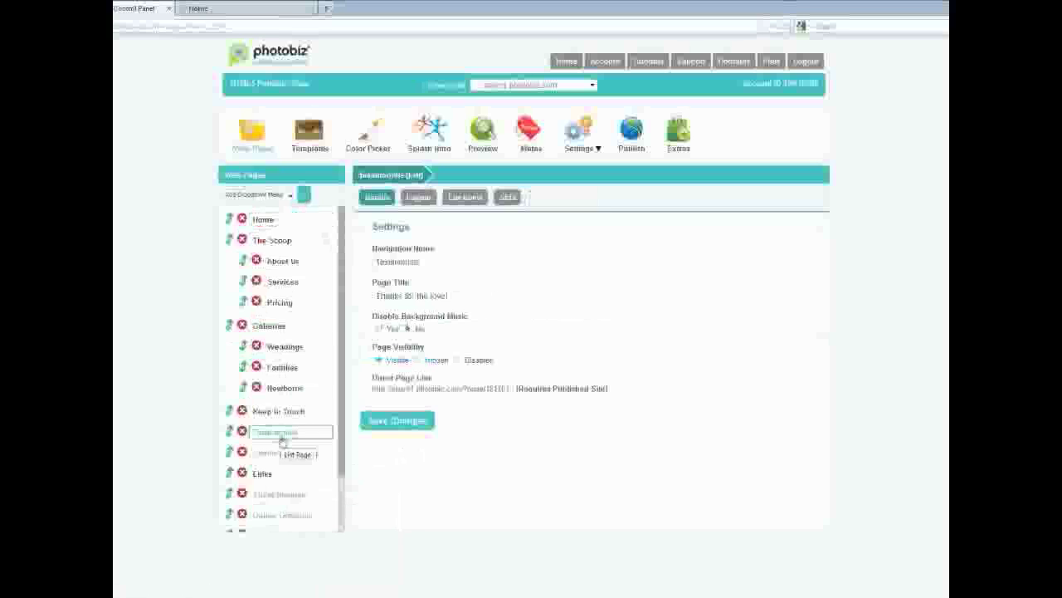
Step: Open the imported testimonial's list item, postpone the Java update, and check its text and image upload options
{"action": "left_click", "coordinate": [277, 432]}
{"action": "left_click", "coordinate": [463, 197]}
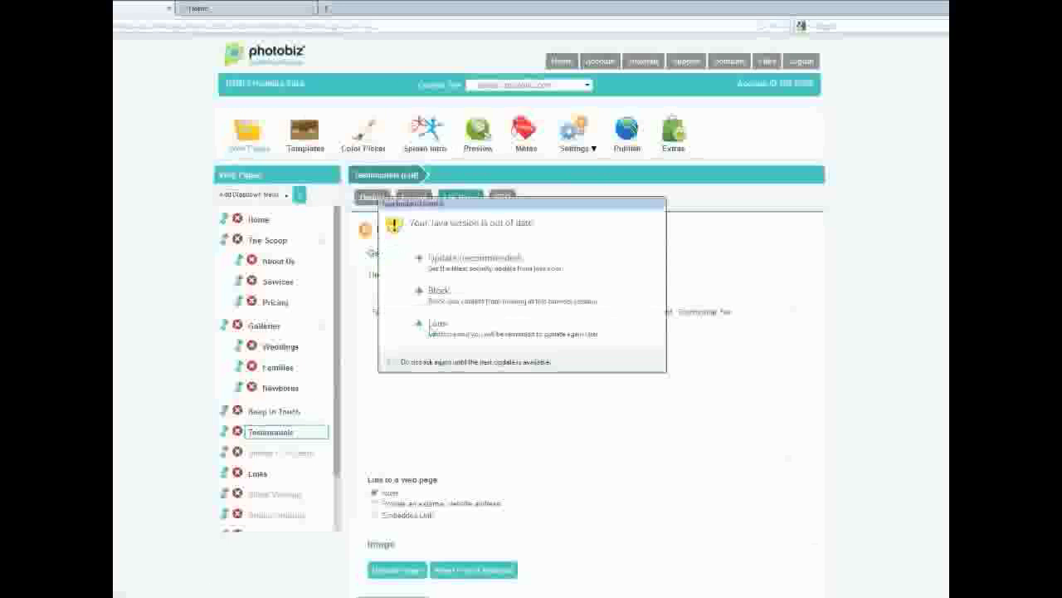
{"action": "left_click", "coordinate": [453, 334]}
{"action": "scroll", "coordinate": [485, 531], "scroll_direction": "down", "scroll_amount": 1}
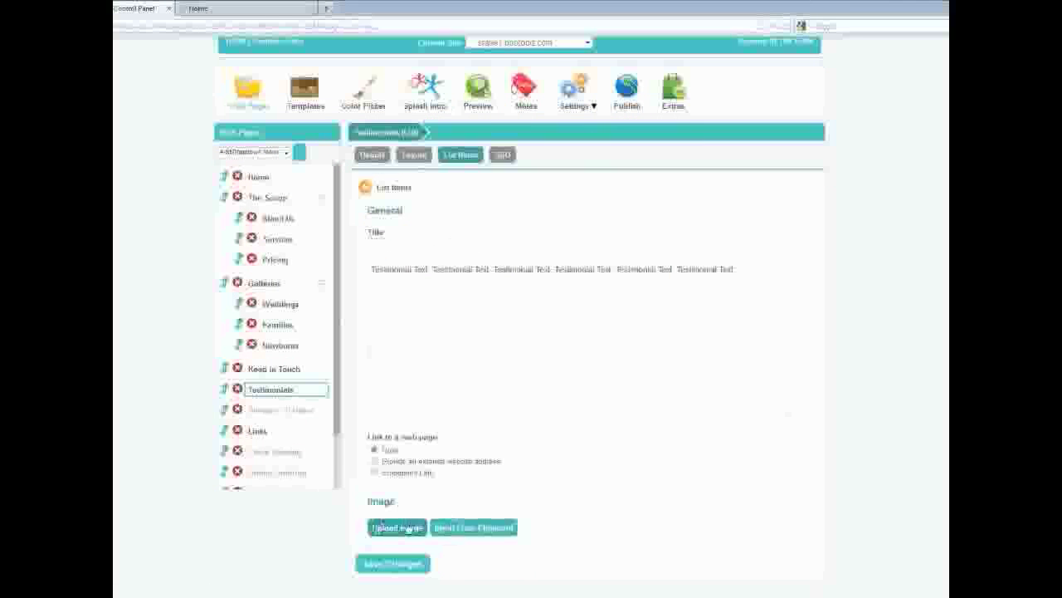
{"action": "scroll", "coordinate": [425, 508], "scroll_direction": "up", "scroll_amount": 1}
Step: Preview the imported HTML5 site and compare it with the original Flash site before returning to the control panel
{"action": "left_click", "coordinate": [479, 137]}
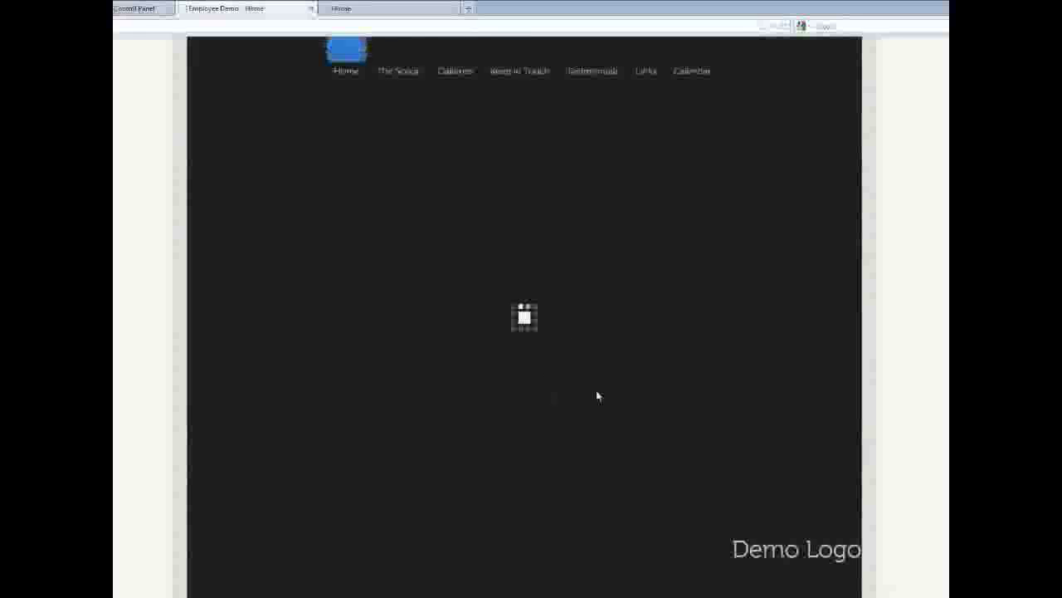
{"action": "key", "text": "ctrl+w"}
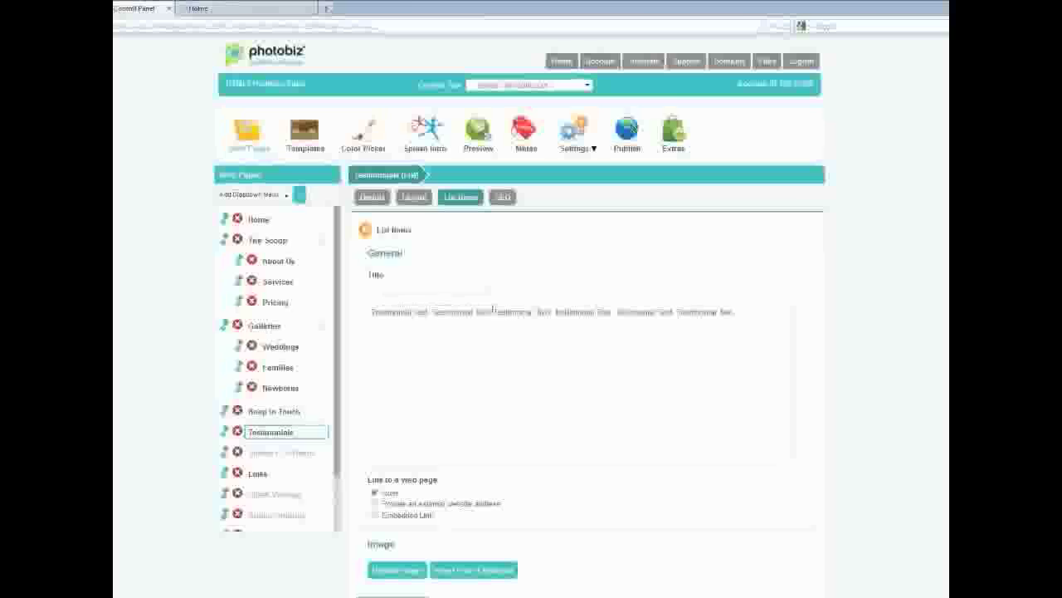
{"action": "left_click", "coordinate": [241, 8]}
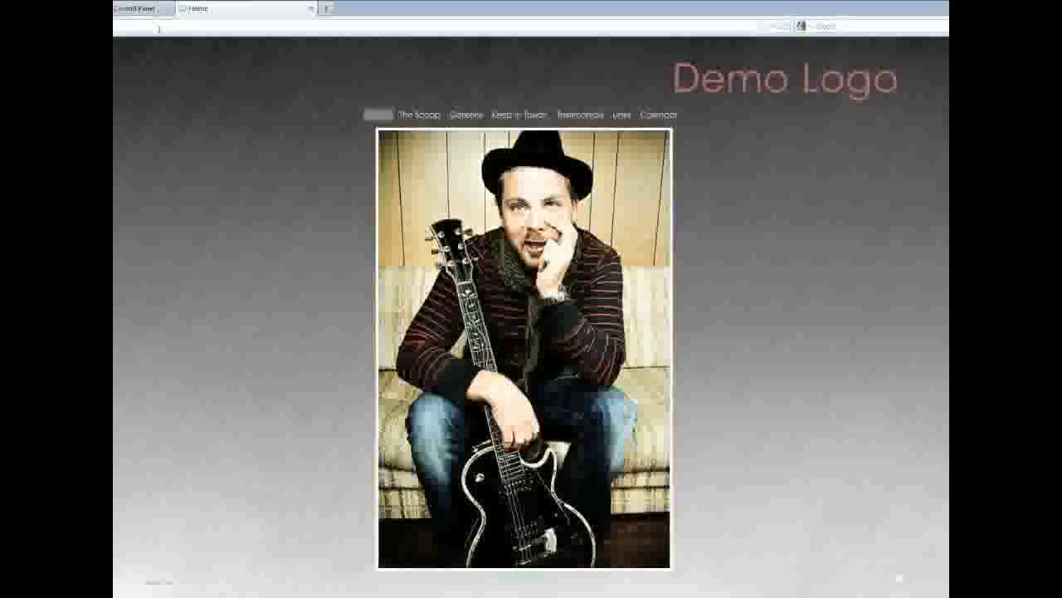
{"action": "left_click", "coordinate": [141, 8]}
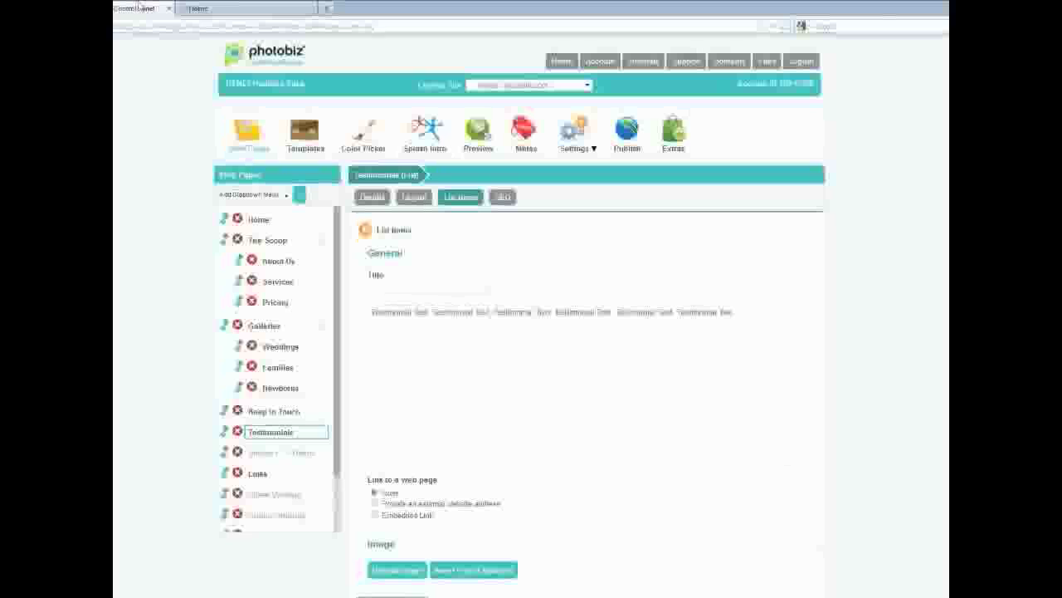
Step: Switch the HTML5 site to the Manhattan template with the Farallon Islands (copy) color scheme
{"action": "left_click", "coordinate": [317, 151]}
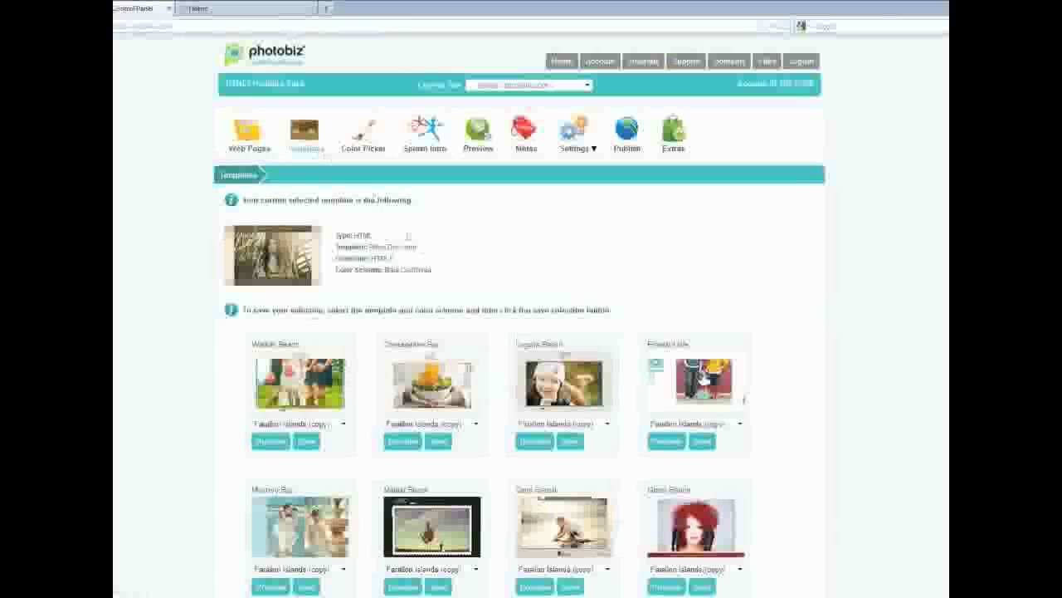
{"action": "left_click_drag", "start_coordinate": [407, 236], "coordinate": [434, 274]}
{"action": "left_click", "coordinate": [438, 279]}
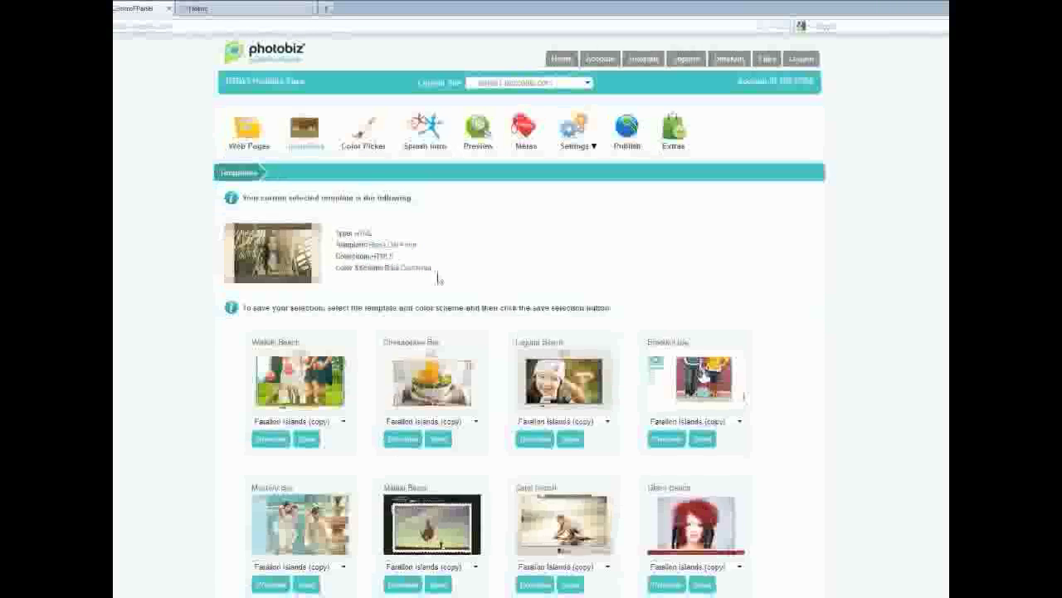
{"action": "scroll", "coordinate": [818, 467], "scroll_direction": "down", "scroll_amount": 7}
{"action": "scroll", "coordinate": [818, 472], "scroll_direction": "down", "scroll_amount": 7}
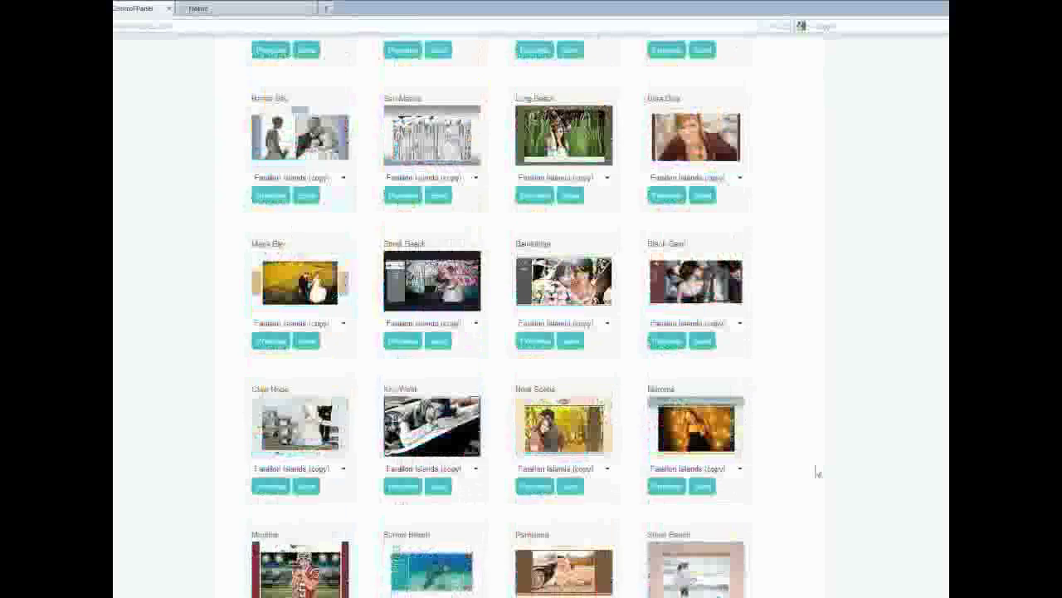
{"action": "scroll", "coordinate": [818, 472], "scroll_direction": "down", "scroll_amount": 2}
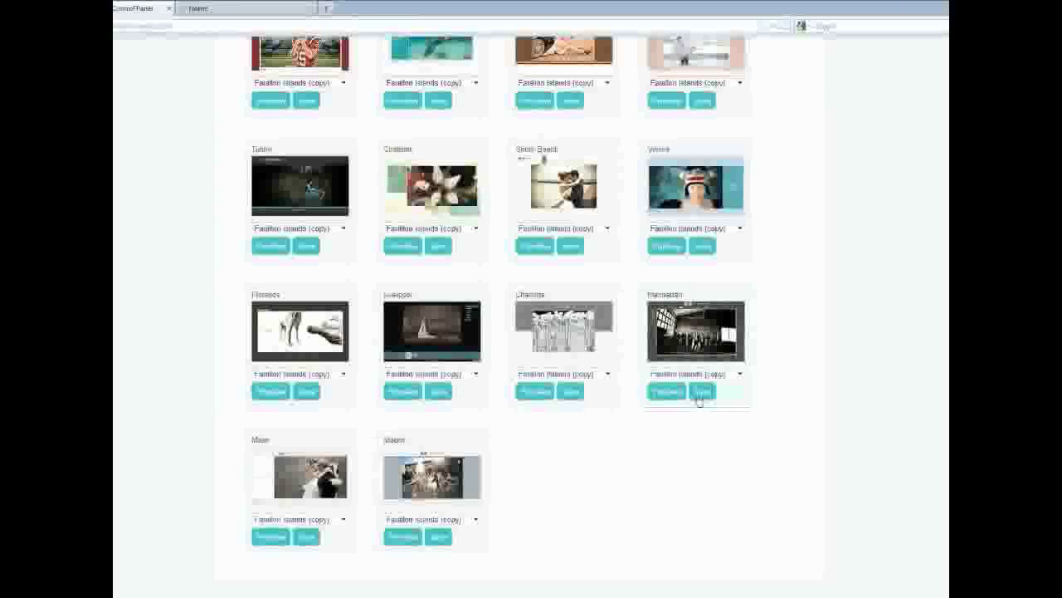
{"action": "left_click", "coordinate": [698, 398]}
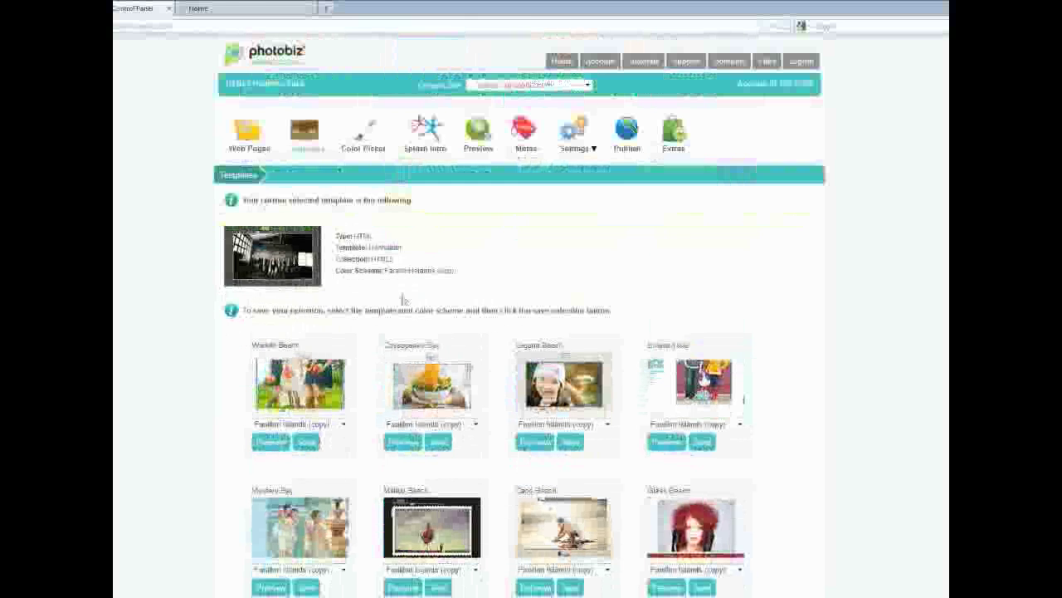
Step: Preview the site with the Manhattan template and return to the control panel's color schemes
{"action": "left_click", "coordinate": [473, 148]}
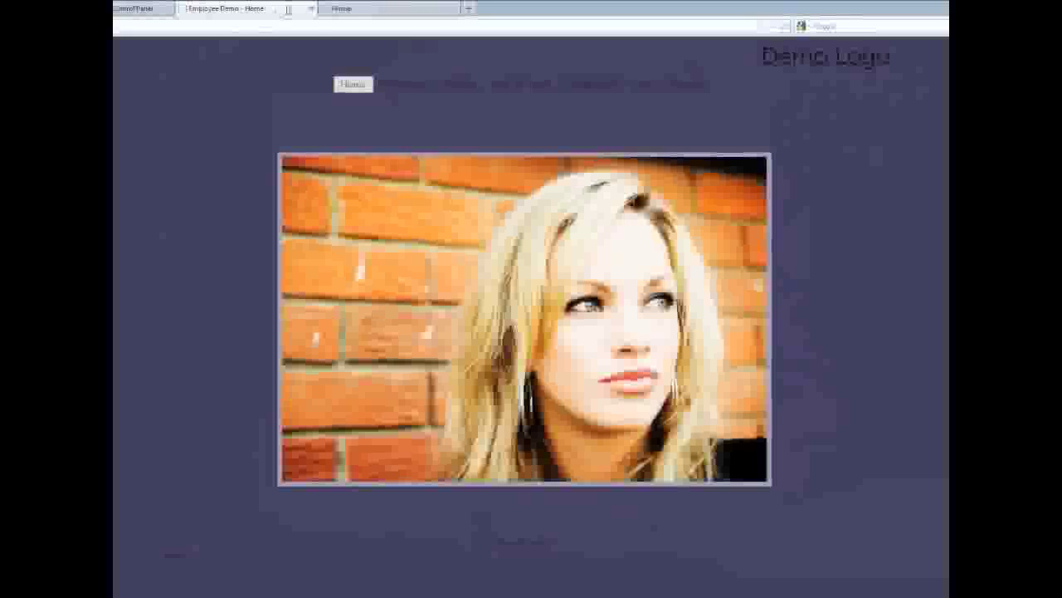
{"action": "left_click", "coordinate": [137, 8]}
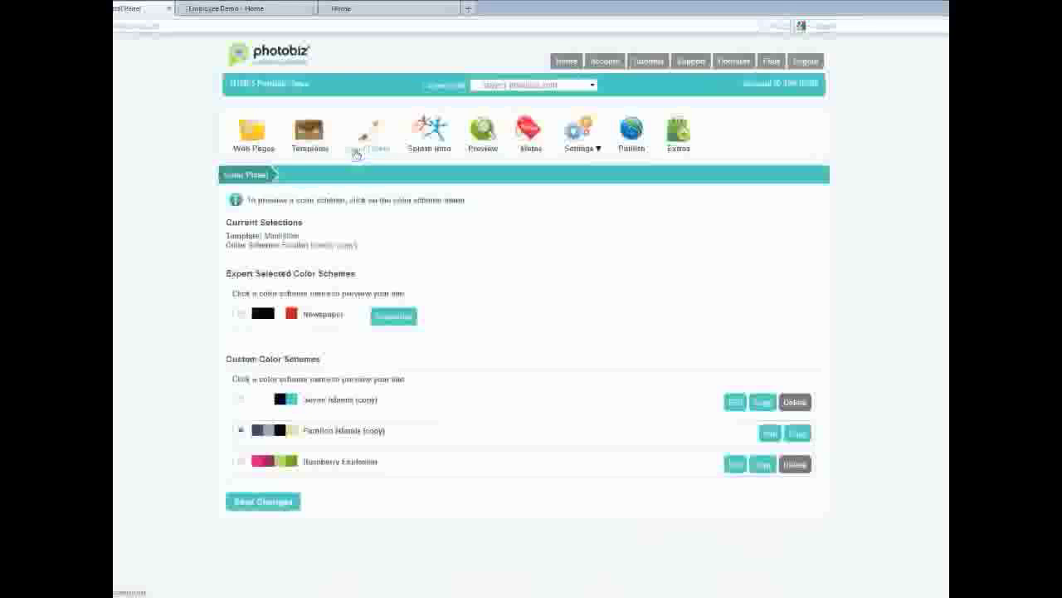
{"action": "right_click", "coordinate": [566, 64]}
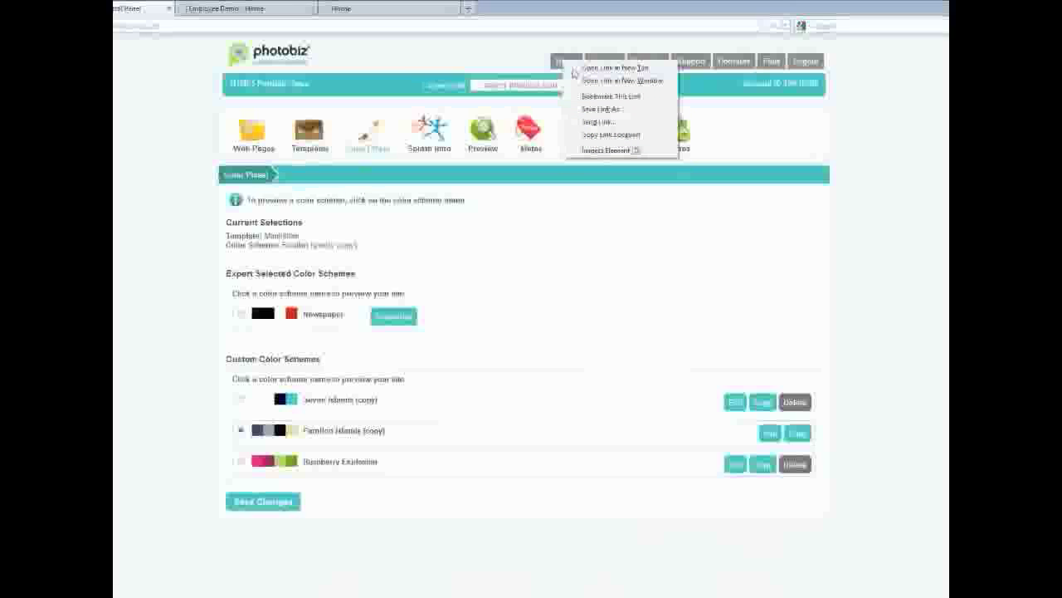
{"action": "left_click", "coordinate": [573, 68]}
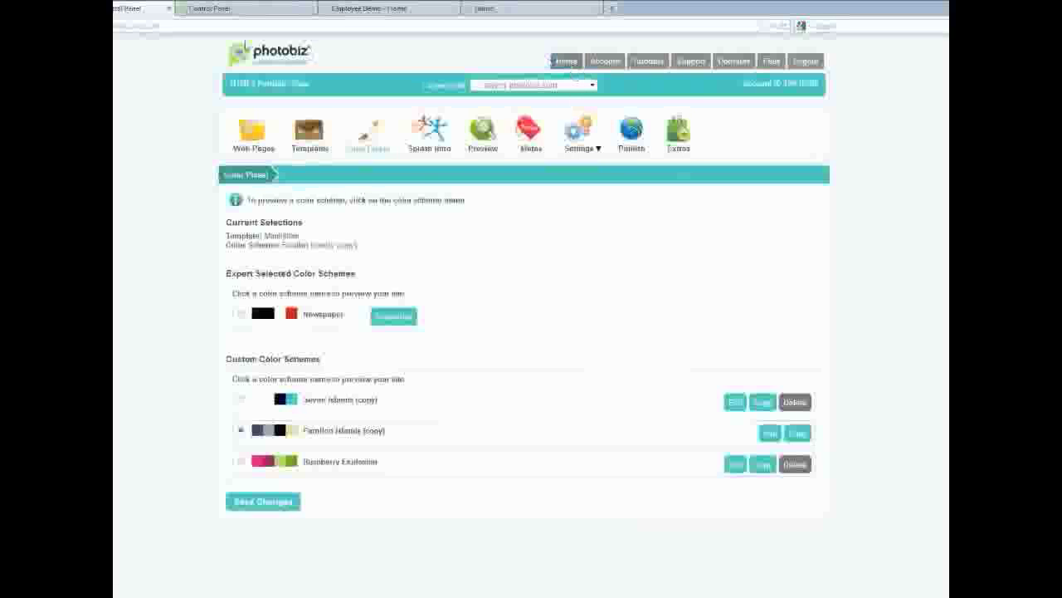
{"action": "left_click", "coordinate": [307, 163]}
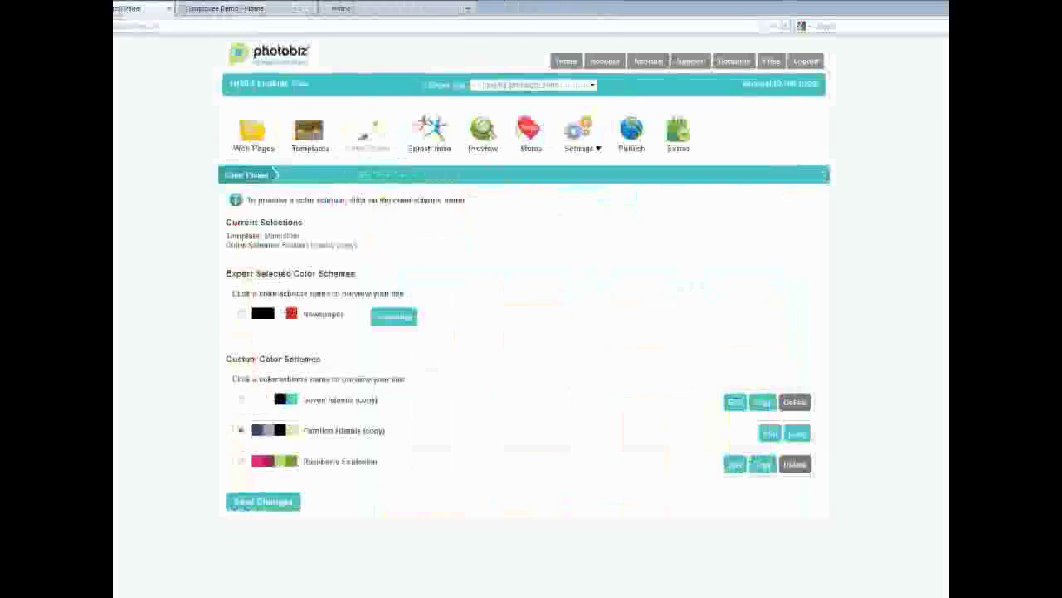
Step: Open the Flash site's selected custom color scheme for editing in a second window, and start customizing the HTML5 site's Newspaper scheme beside it
{"action": "right_click", "coordinate": [567, 62]}
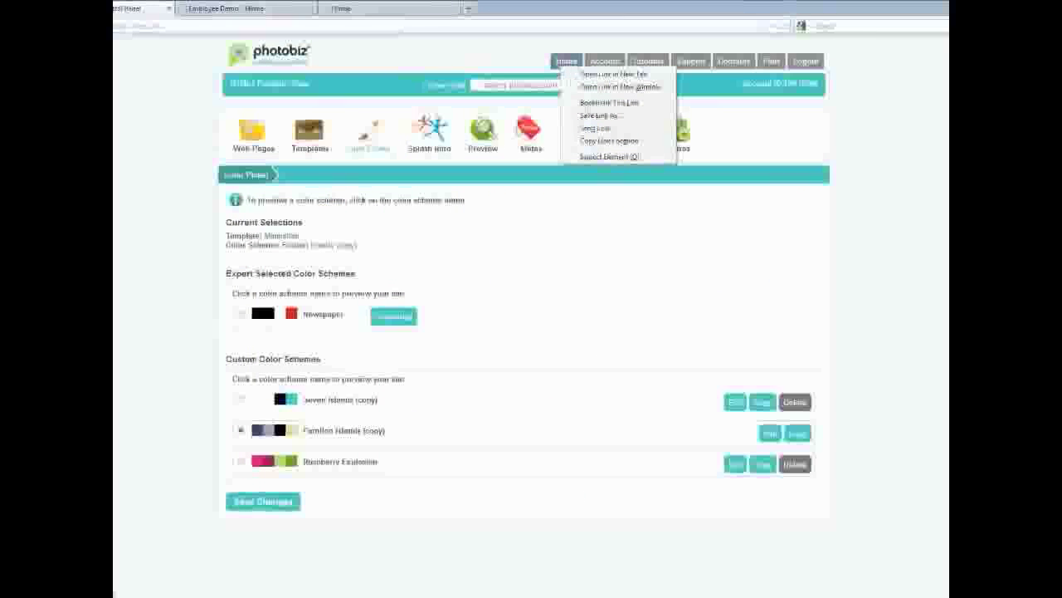
{"action": "left_click", "coordinate": [615, 87]}
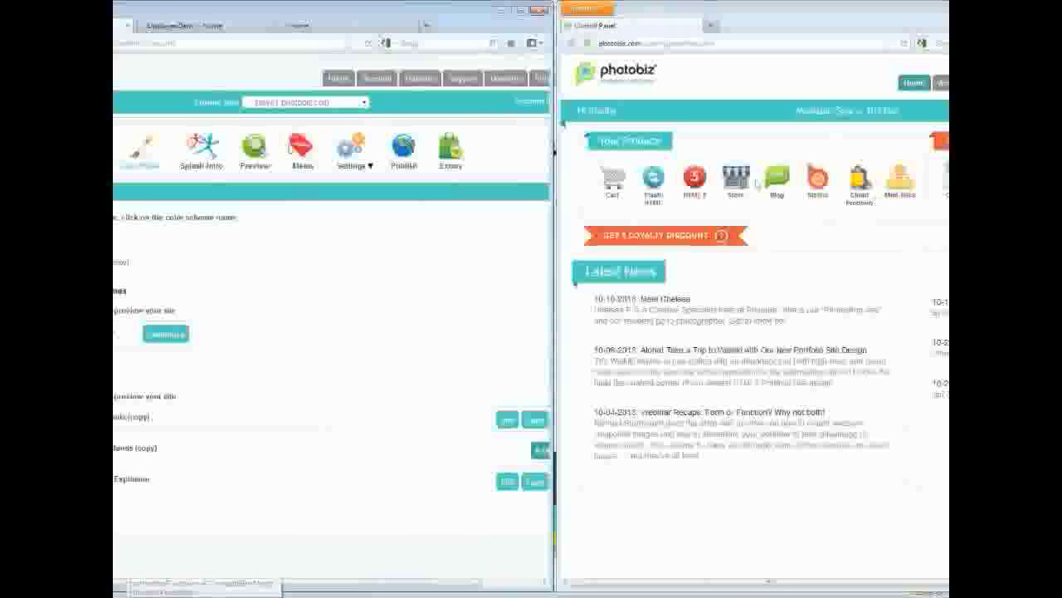
{"action": "left_click", "coordinate": [693, 176]}
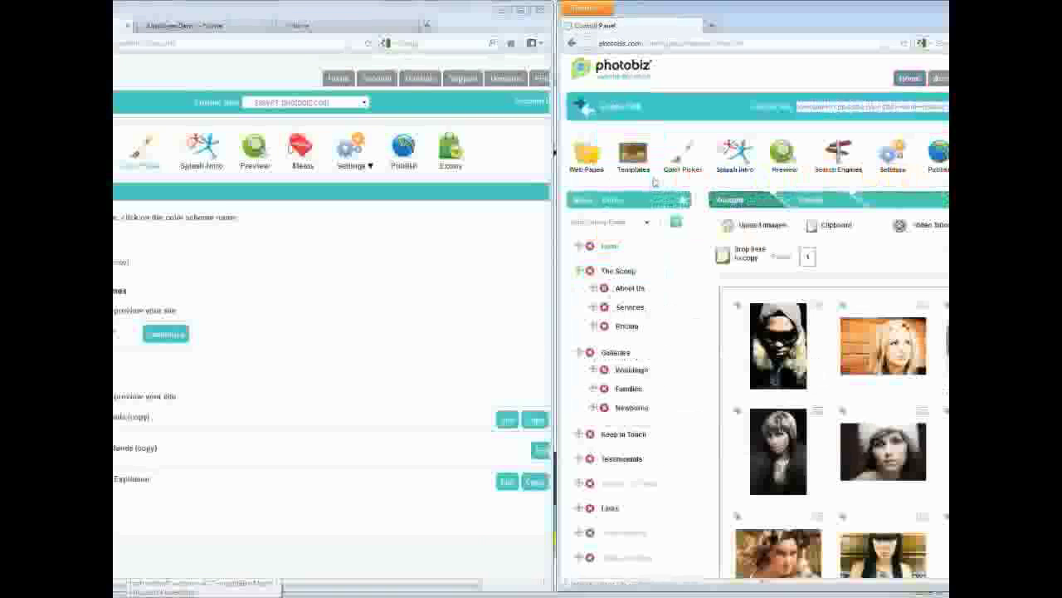
{"action": "left_click", "coordinate": [691, 175]}
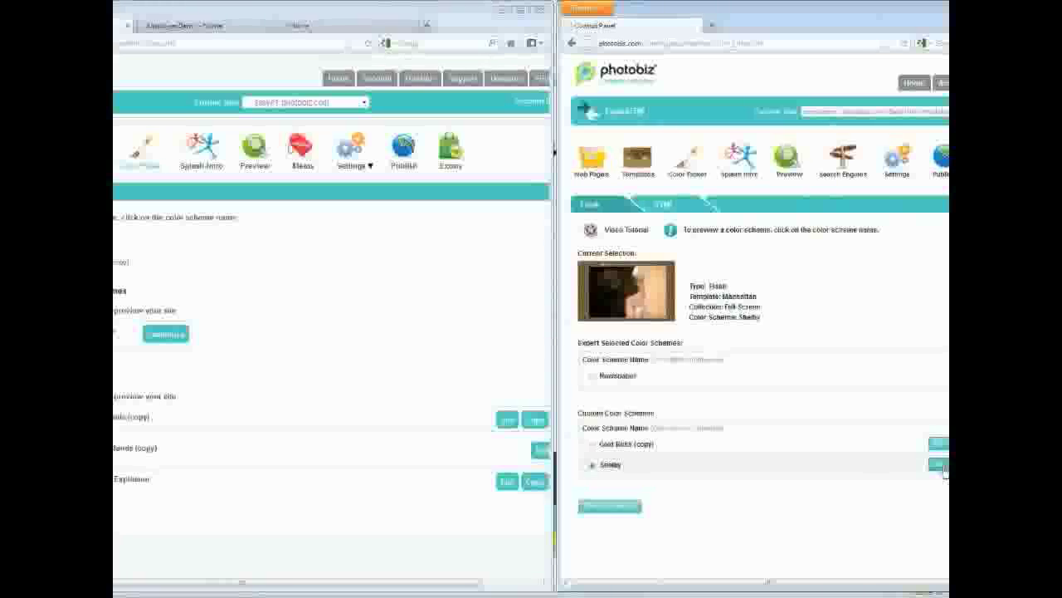
{"action": "left_click", "coordinate": [945, 470]}
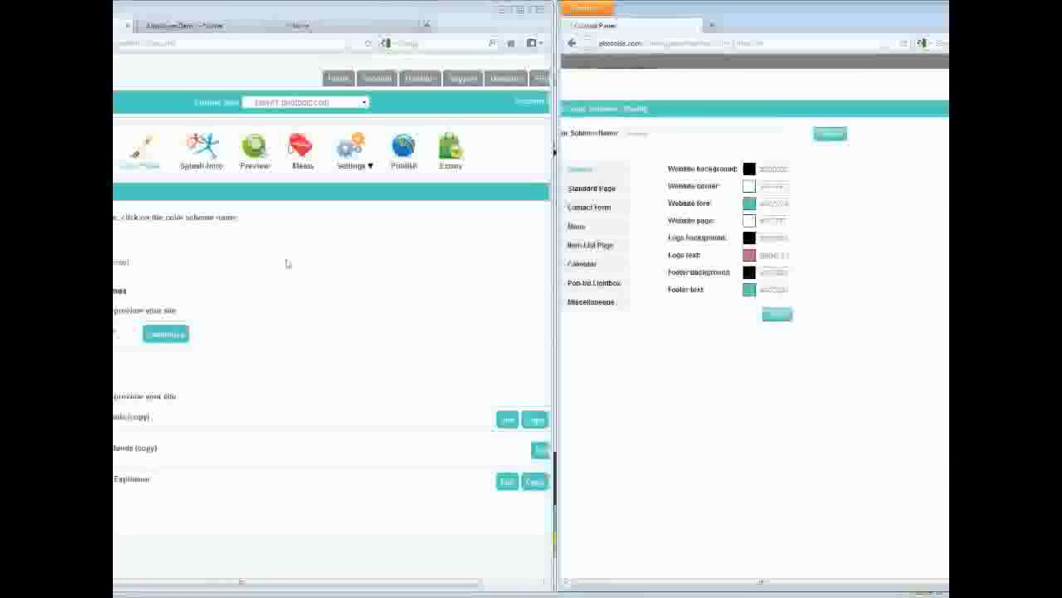
{"action": "left_click", "coordinate": [221, 343]}
{"action": "left_click", "coordinate": [164, 337]}
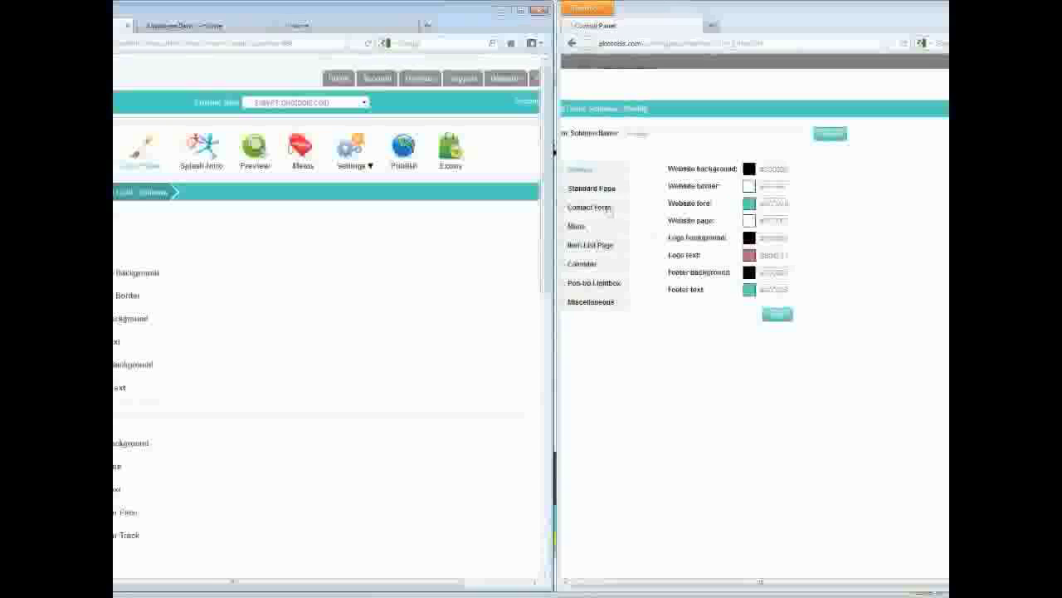
Step: Compare the Flash scheme's Contact Form, Menu and General color groups with the color list of the HTML5 scheme
{"action": "left_click", "coordinate": [591, 208]}
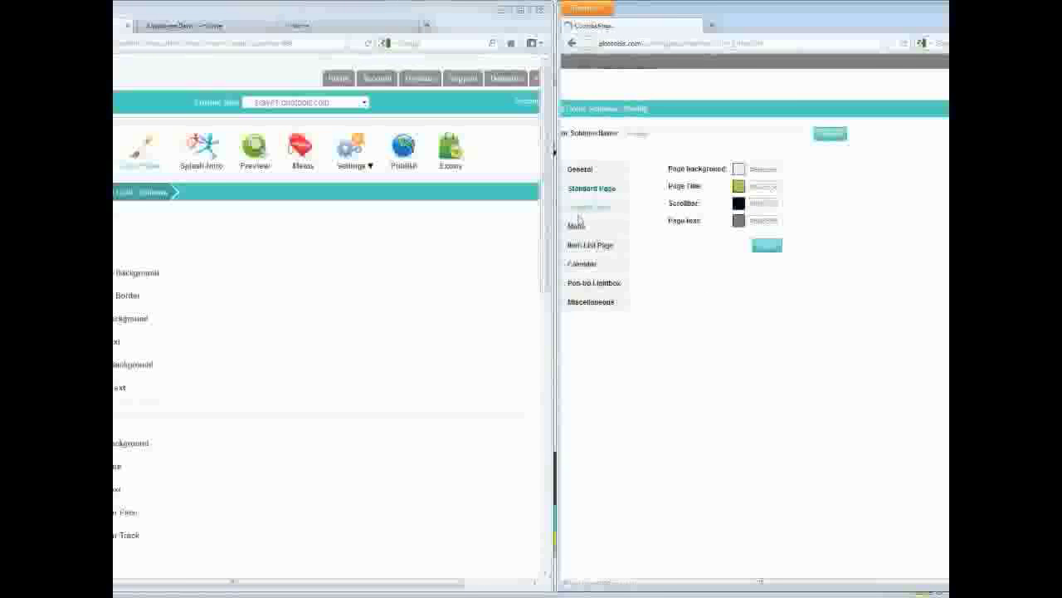
{"action": "left_click", "coordinate": [576, 226]}
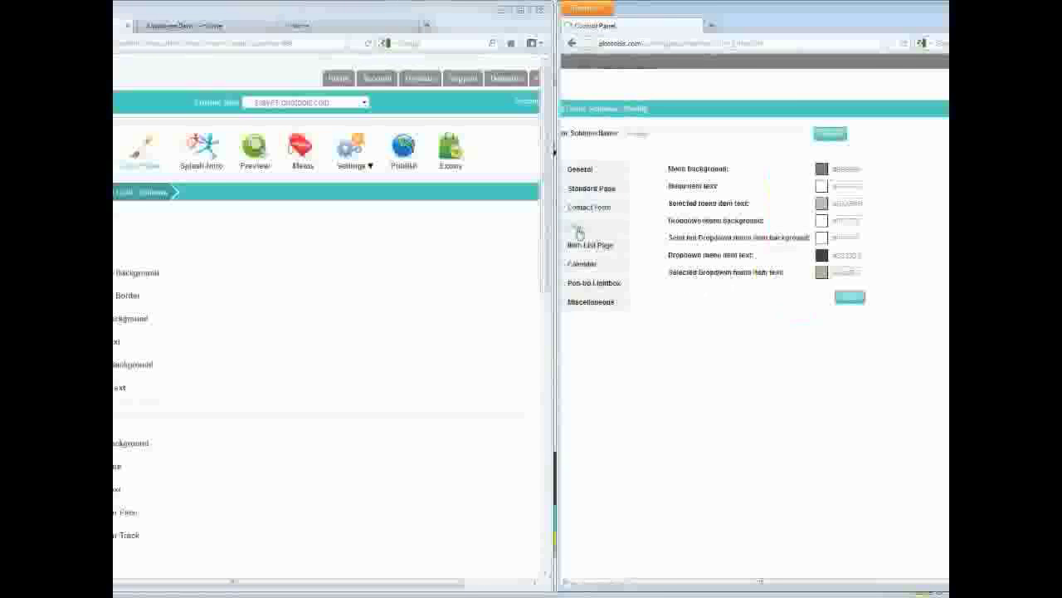
{"action": "left_click", "coordinate": [581, 170]}
{"action": "left_click", "coordinate": [340, 309]}
{"action": "scroll", "coordinate": [339, 308], "scroll_direction": "down", "scroll_amount": 2}
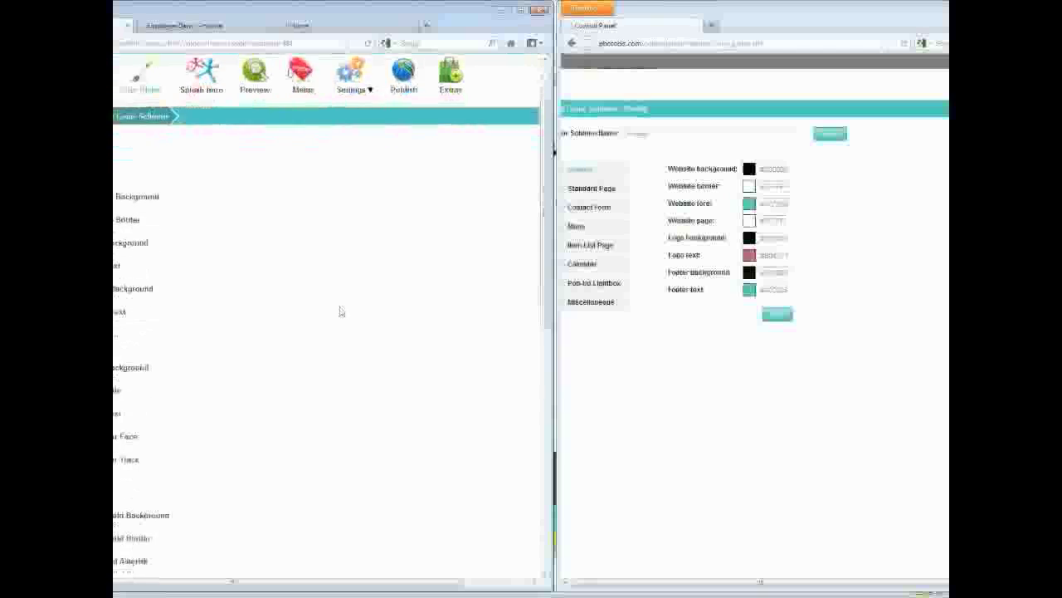
{"action": "scroll", "coordinate": [339, 311], "scroll_direction": "down", "scroll_amount": 6}
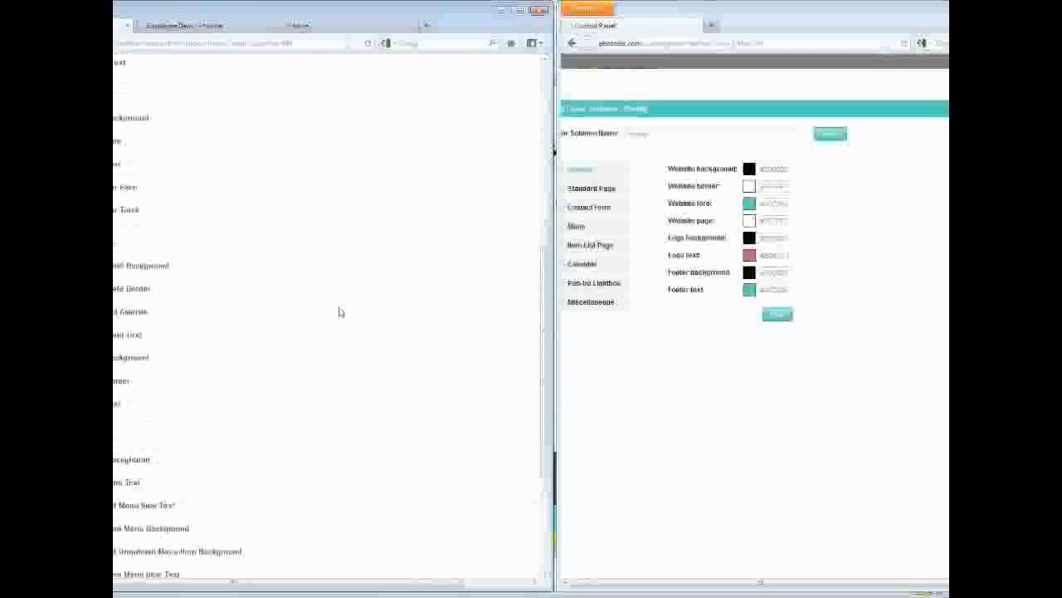
{"action": "scroll", "coordinate": [340, 311], "scroll_direction": "up", "scroll_amount": 6}
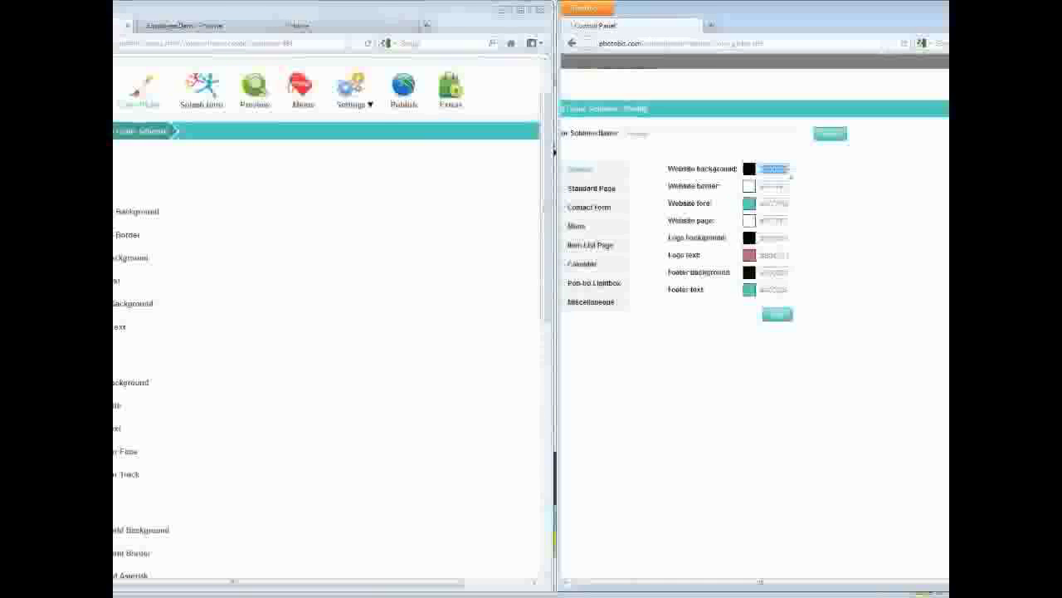
Step: Copy the Flash scheme's General color codes, including website background, logo text and footer text, into the matching HTML5 scheme fields
{"action": "left_click", "coordinate": [553, 151]}
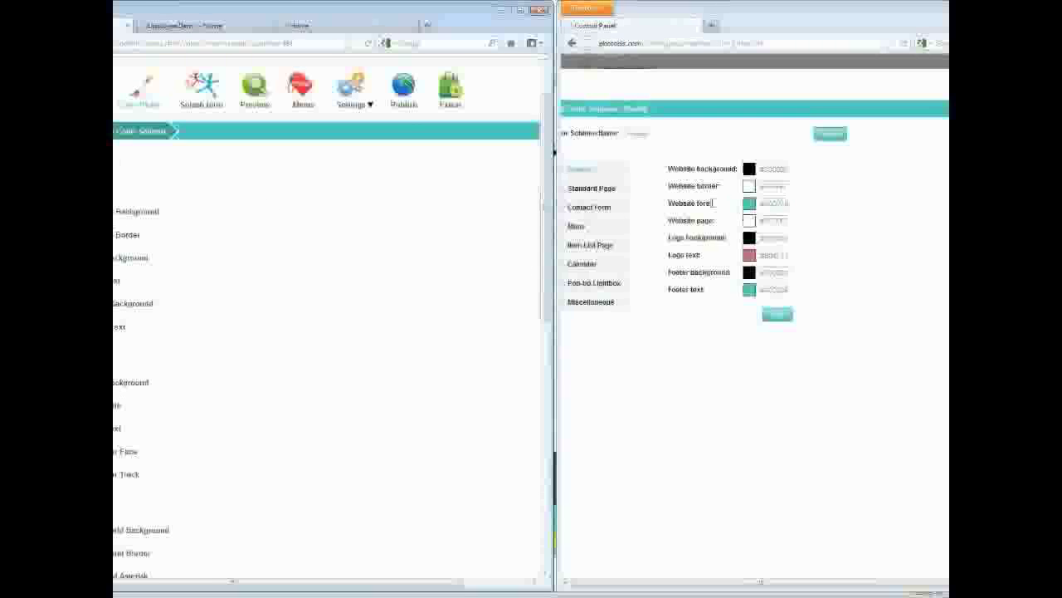
{"action": "left_click_drag", "start_coordinate": [713, 202], "coordinate": [668, 207]}
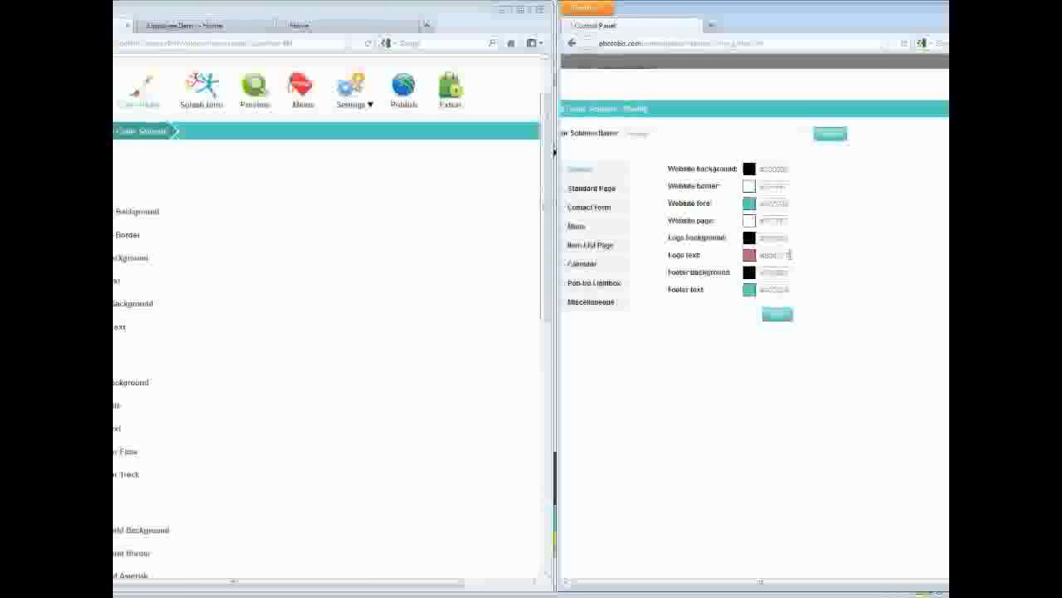
{"action": "right_click", "coordinate": [771, 255]}
{"action": "left_click", "coordinate": [789, 292]}
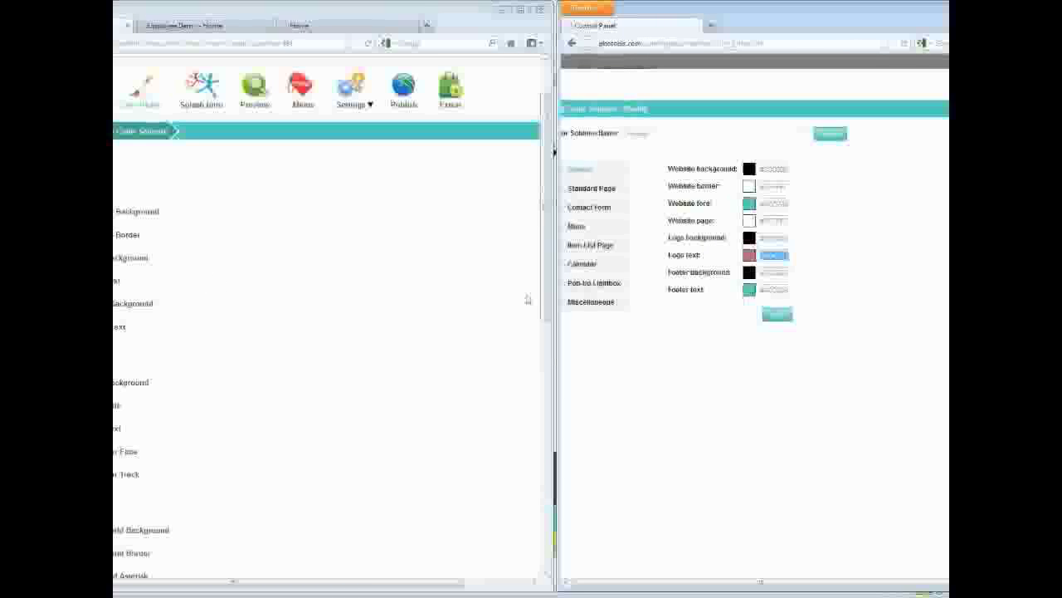
{"action": "double_click", "coordinate": [773, 289]}
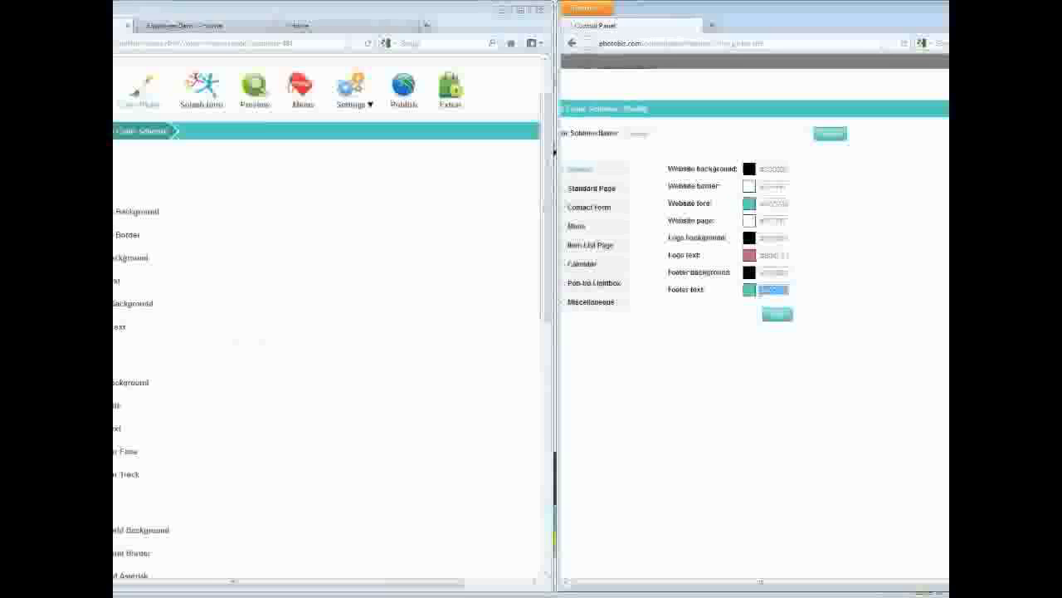
Step: Copy the Flash scheme's Standard Page background and page title color codes into the matching HTML5 fields
{"action": "left_click", "coordinate": [605, 193]}
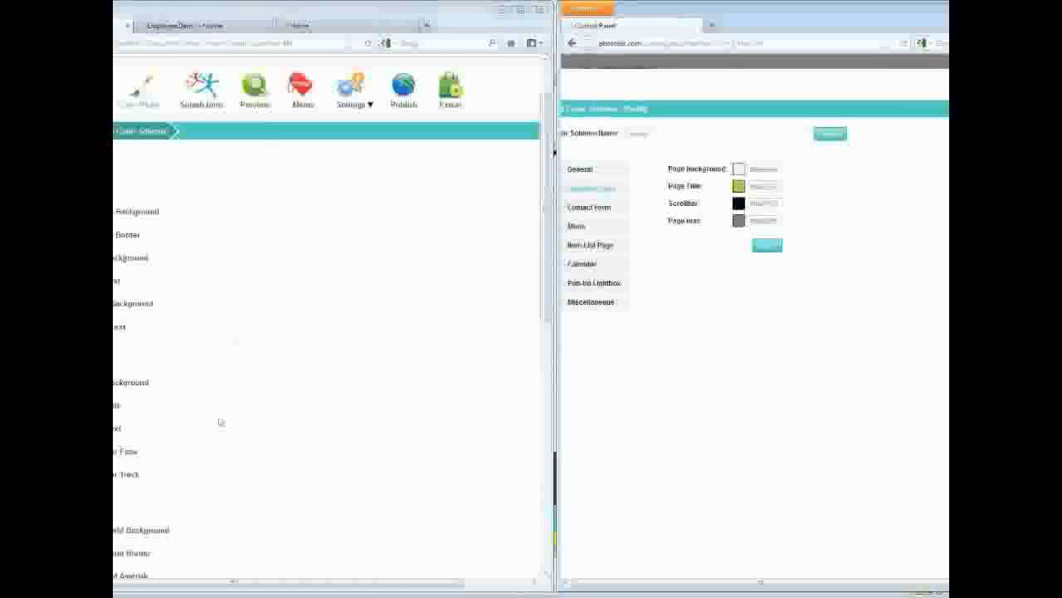
{"action": "double_click", "coordinate": [763, 168]}
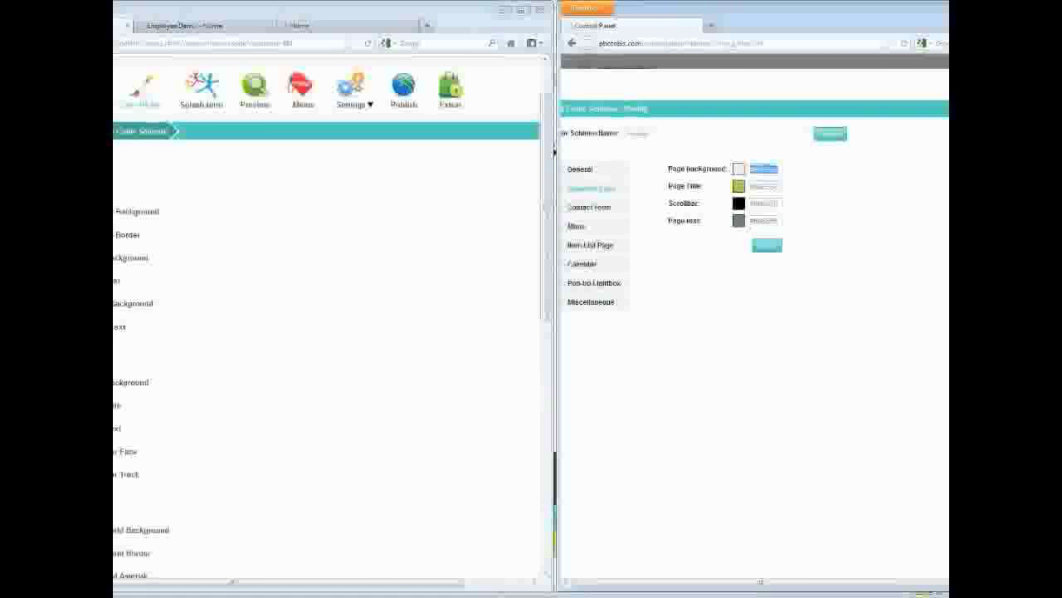
{"action": "left_click", "coordinate": [197, 412]}
{"action": "double_click", "coordinate": [763, 188]}
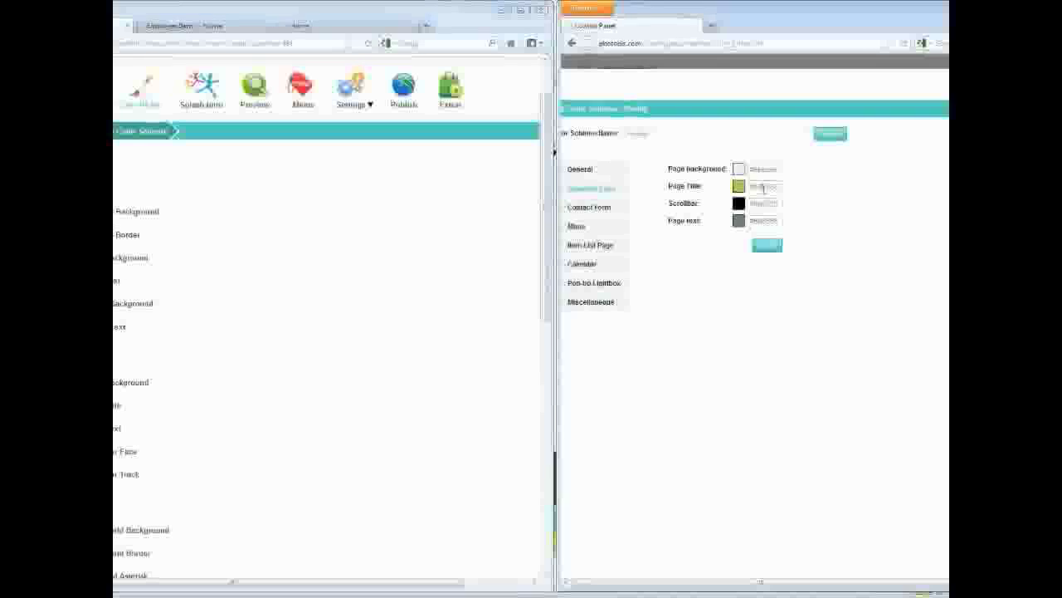
{"action": "left_click", "coordinate": [197, 407]}
Step: Copy the Flash scheme's Contact Form colors for the form field background and required asterisk into the HTML5 scheme
{"action": "scroll", "coordinate": [196, 407], "scroll_direction": "down", "scroll_amount": 3}
{"action": "left_click", "coordinate": [600, 209]}
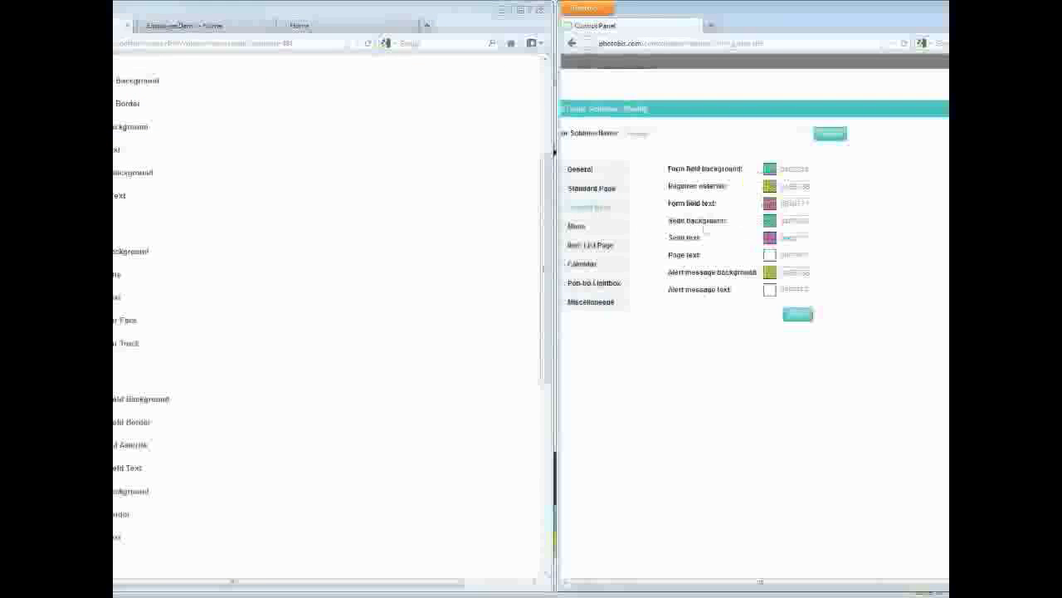
{"action": "double_click", "coordinate": [772, 171]}
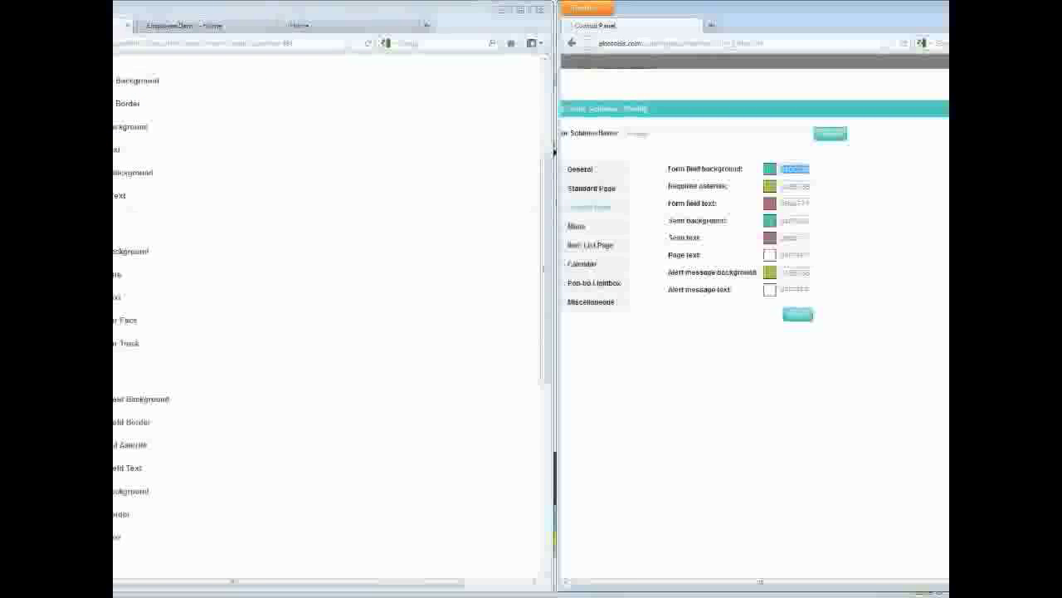
{"action": "left_click", "coordinate": [555, 151]}
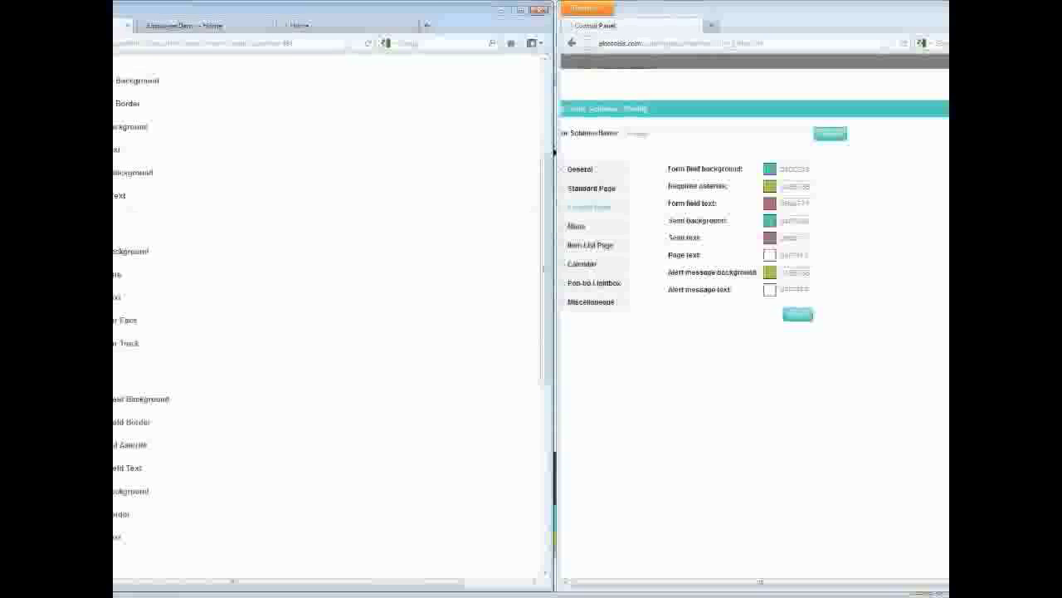
{"action": "double_click", "coordinate": [794, 186]}
{"action": "left_click", "coordinate": [555, 151]}
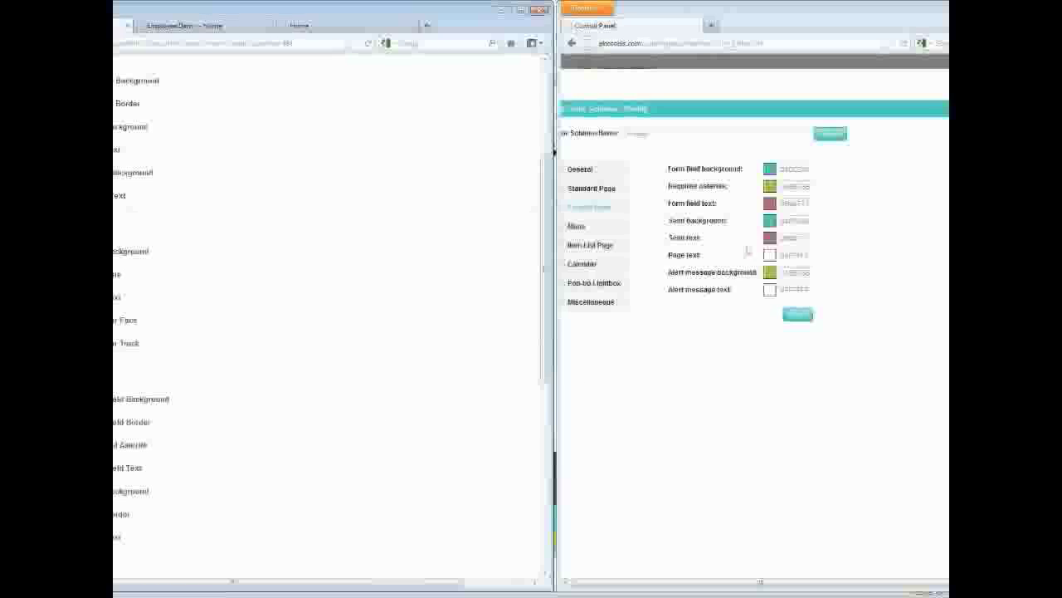
Step: Copy the Flash scheme's Menu colors, including the selected menu item text, into the HTML5 scheme's menu fields
{"action": "scroll", "coordinate": [747, 224], "scroll_direction": "down", "scroll_amount": 5}
{"action": "left_click", "coordinate": [576, 226]}
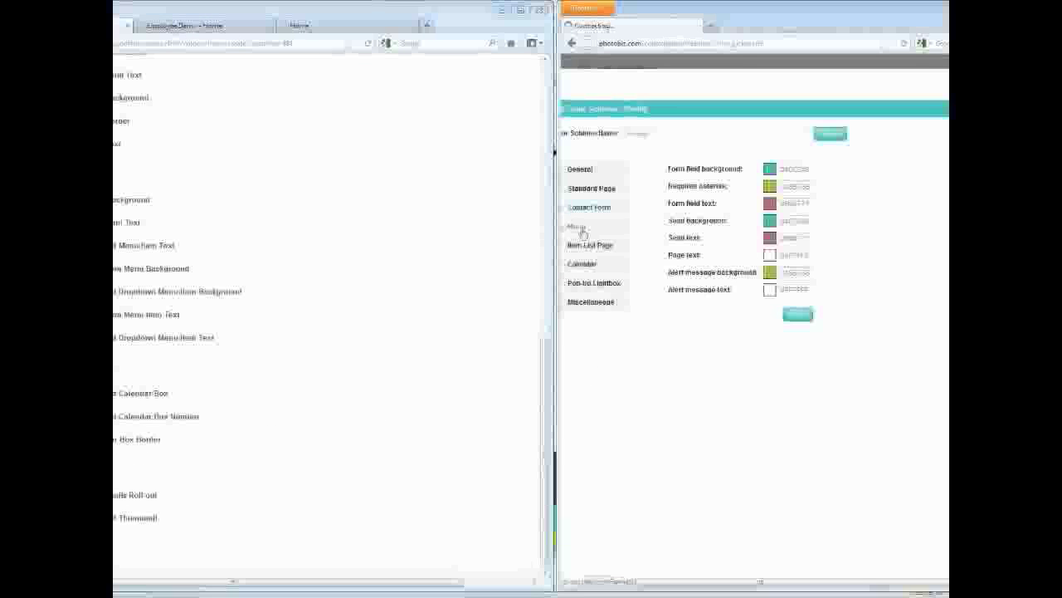
{"action": "left_click", "coordinate": [201, 273]}
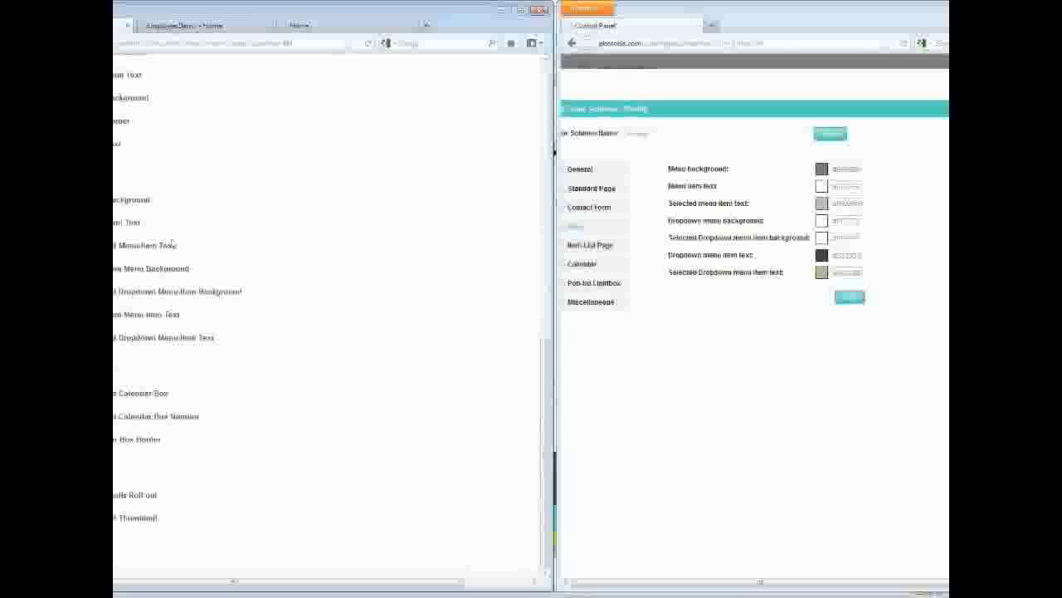
{"action": "left_click_drag", "start_coordinate": [860, 204], "coordinate": [723, 206]}
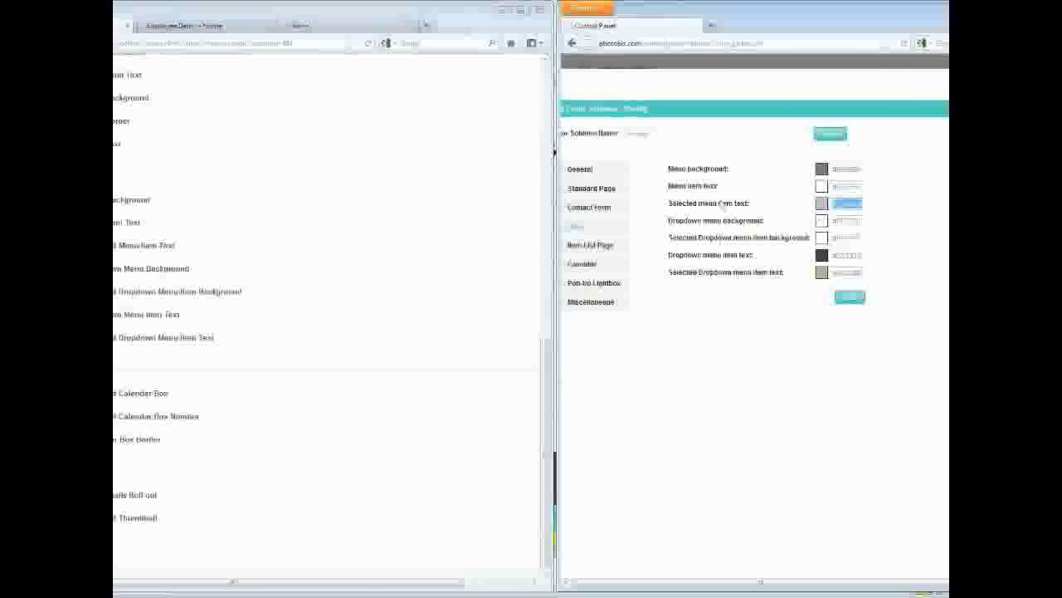
{"action": "left_click", "coordinate": [310, 355]}
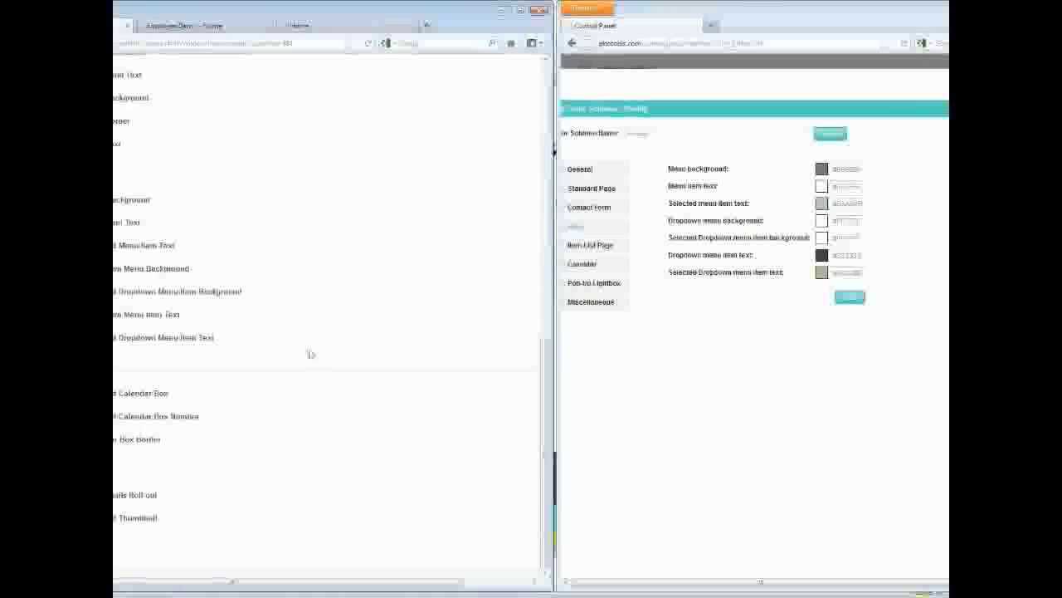
Step: Copy the Flash scheme's Calendar color for the booked box date into the HTML5 scheme and save the scheme
{"action": "left_click", "coordinate": [582, 264]}
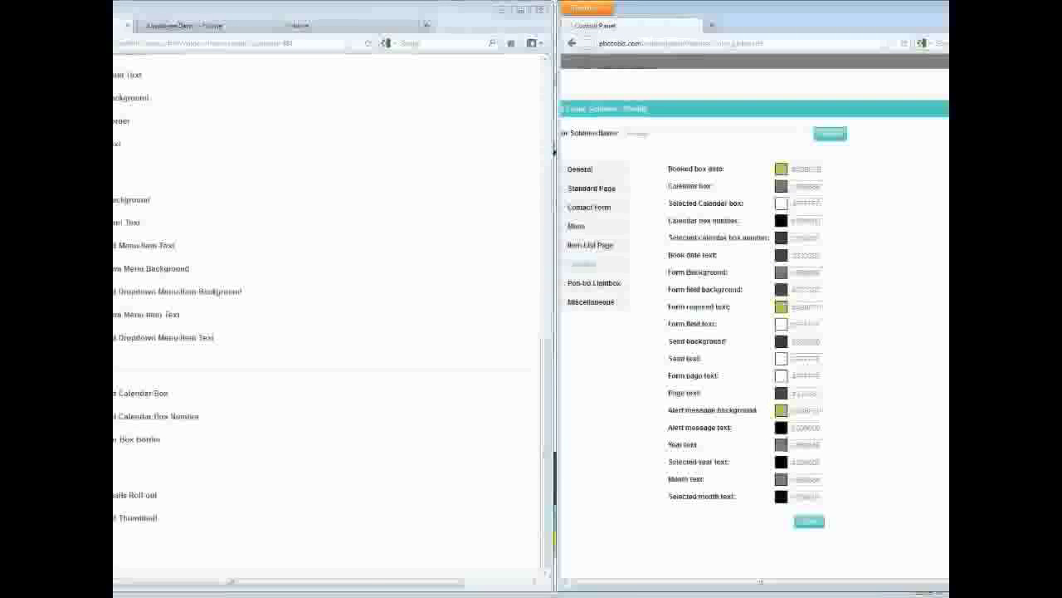
{"action": "left_click", "coordinate": [332, 386]}
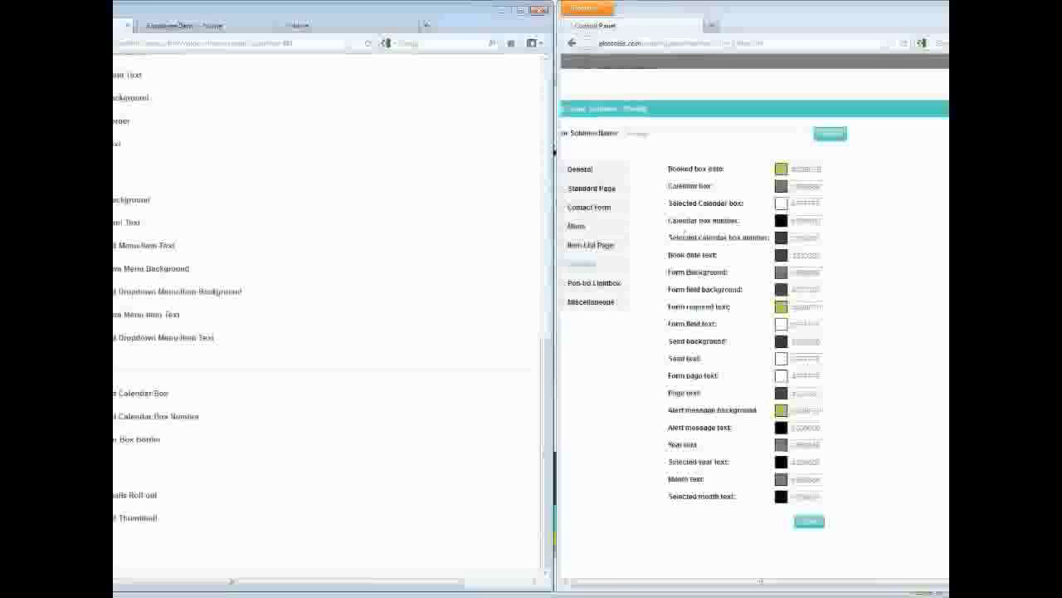
{"action": "left_click", "coordinate": [802, 169]}
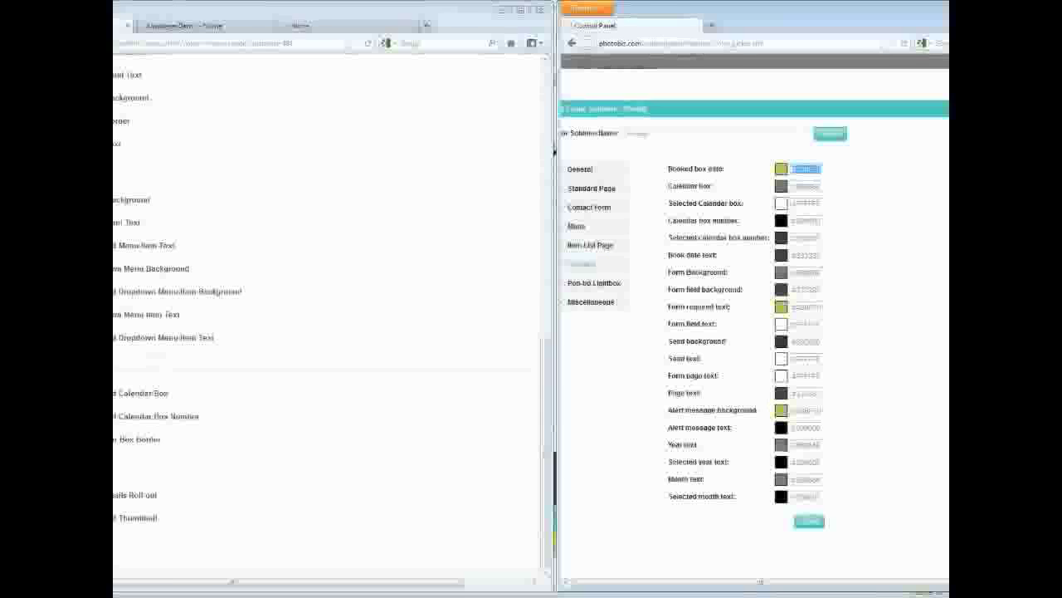
{"action": "right_click", "coordinate": [56, 382]}
{"action": "left_click", "coordinate": [339, 362]}
{"action": "scroll", "coordinate": [340, 363], "scroll_direction": "up", "scroll_amount": 3}
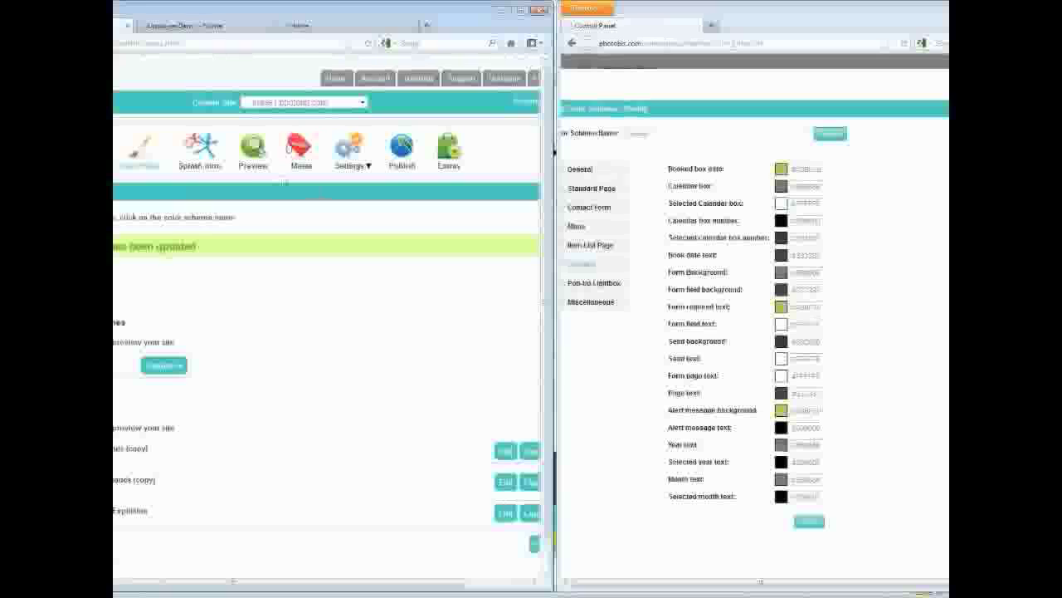
Step: Preview the HTML5 site with the customized color scheme and compare it with the original Flash site
{"action": "left_click", "coordinate": [256, 151]}
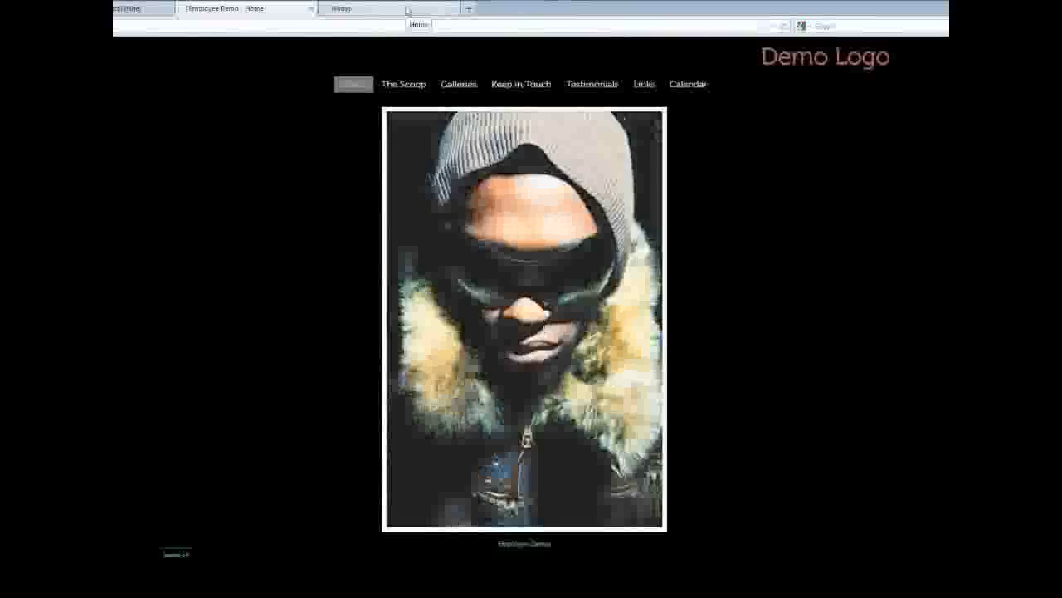
{"action": "left_click", "coordinate": [406, 10]}
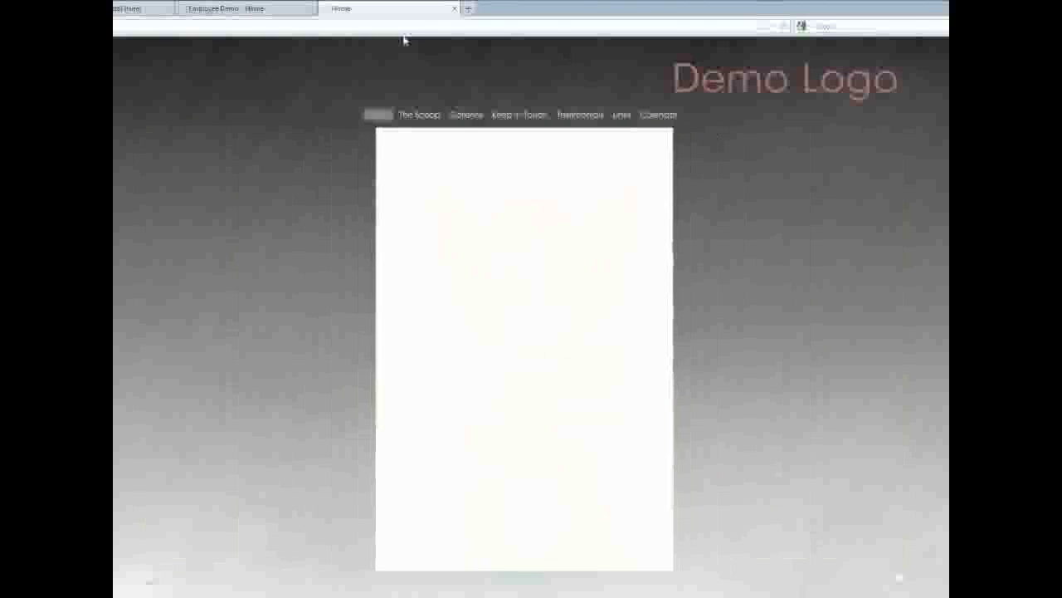
Step: Open the About Us page under The Scoop in the HTML5 preview to compare it with the original Flash site
{"action": "left_click", "coordinate": [261, 9]}
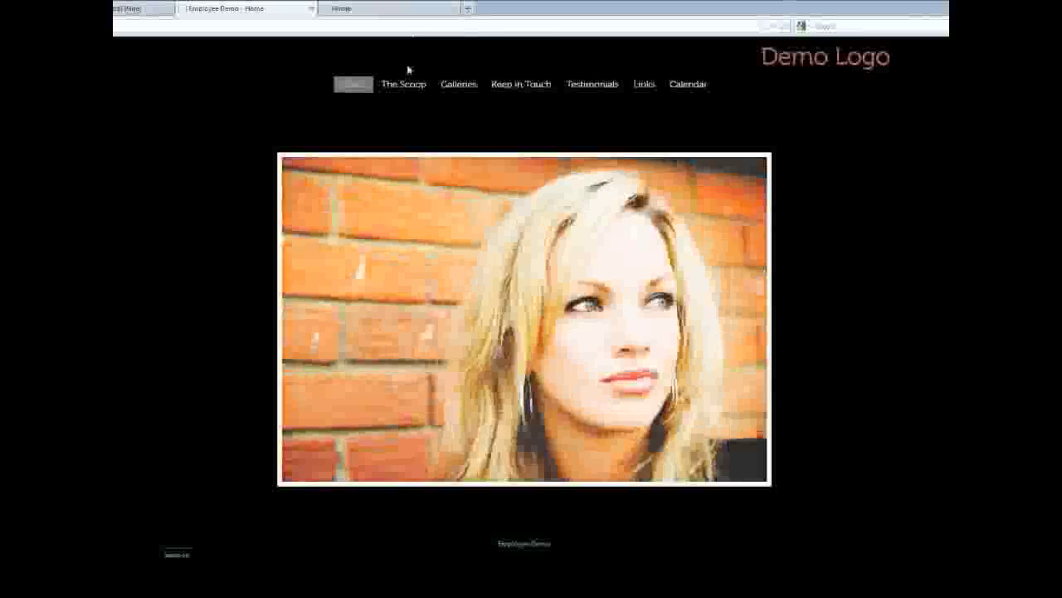
{"action": "mouse_move", "coordinate": [407, 86]}
{"action": "left_click", "coordinate": [415, 107]}
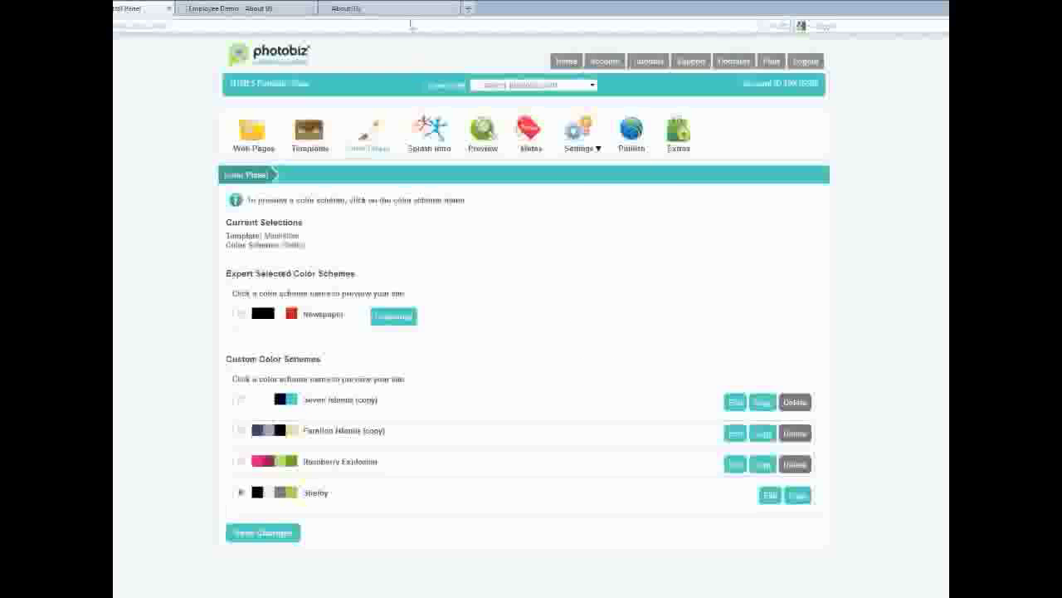
Step: Open the site's background settings, select Background Library, and examine its categories and images against the original site's background
{"action": "mouse_move", "coordinate": [581, 142]}
{"action": "left_click", "coordinate": [639, 249]}
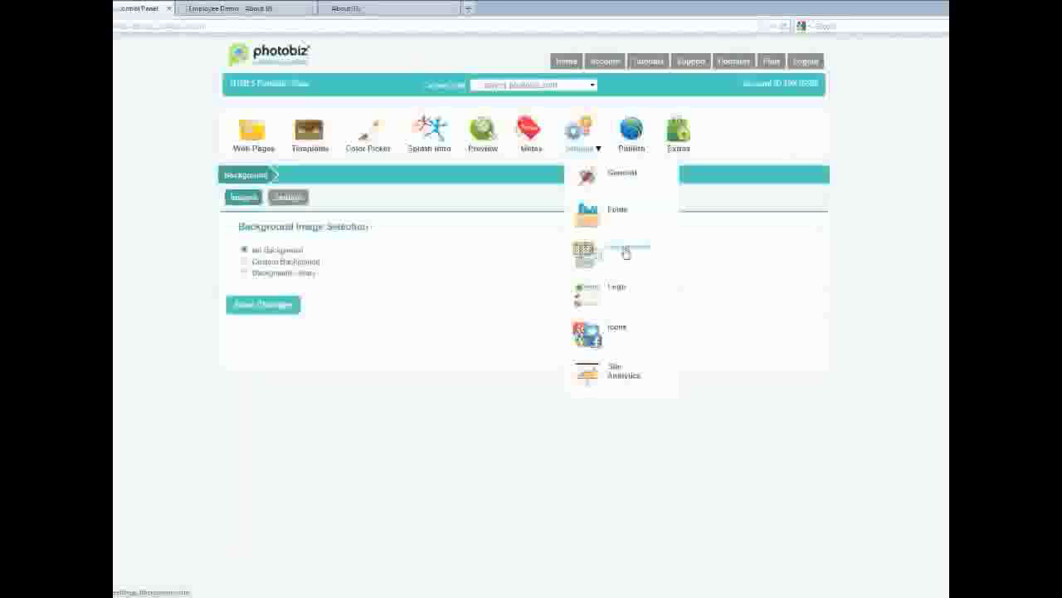
{"action": "left_click", "coordinate": [244, 272]}
{"action": "left_click", "coordinate": [415, 8]}
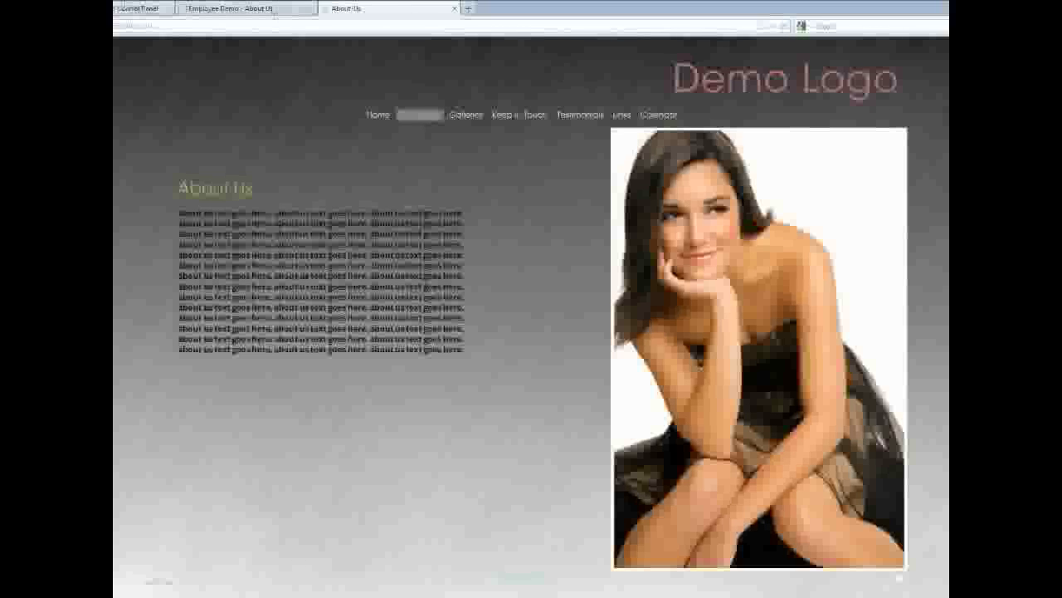
{"action": "left_click", "coordinate": [203, 10]}
{"action": "left_click", "coordinate": [137, 8]}
{"action": "scroll", "coordinate": [327, 221], "scroll_direction": "down", "scroll_amount": 2}
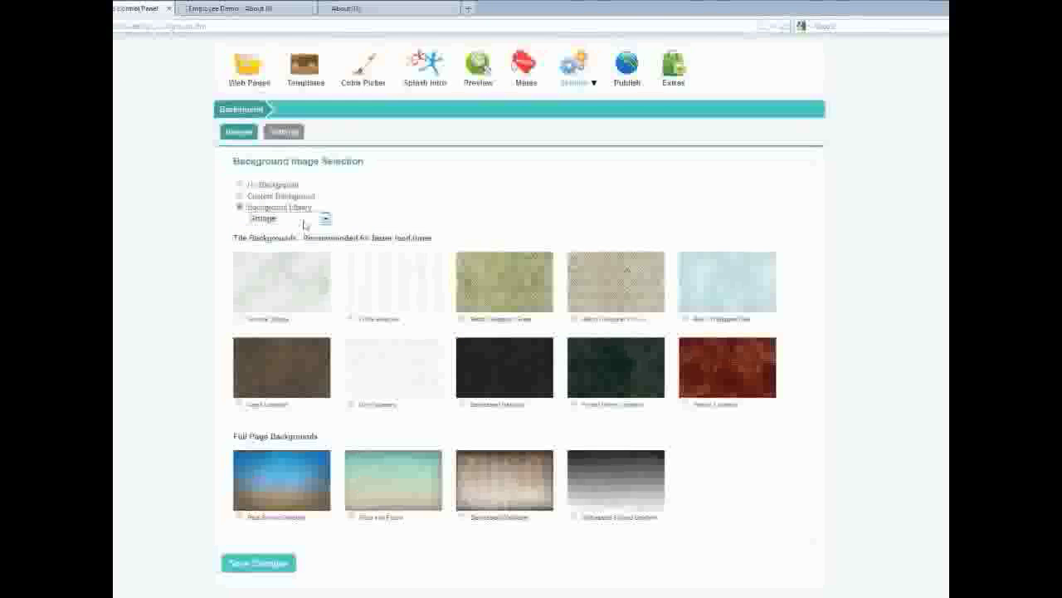
{"action": "left_click", "coordinate": [324, 217]}
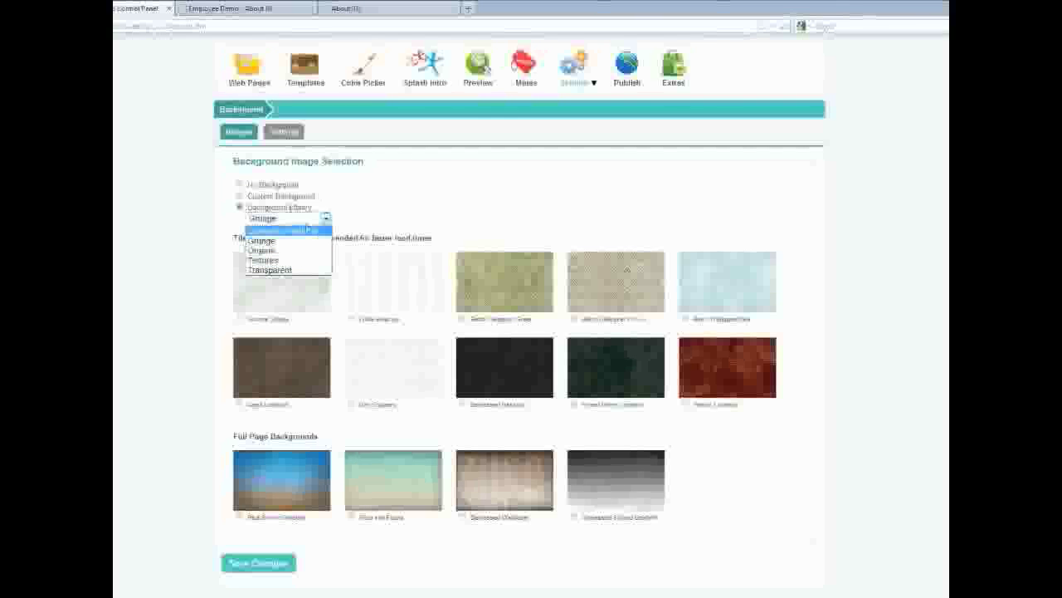
Step: Examine the No Background and Custom Background options, the upload size limits, and the background image display settings
{"action": "left_click", "coordinate": [239, 184]}
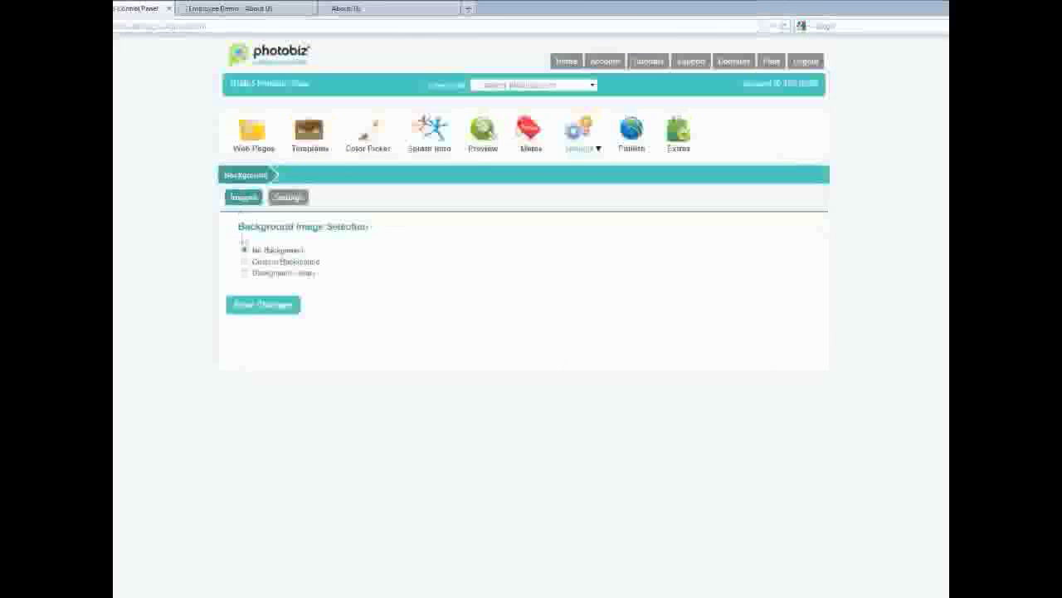
{"action": "left_click", "coordinate": [245, 250]}
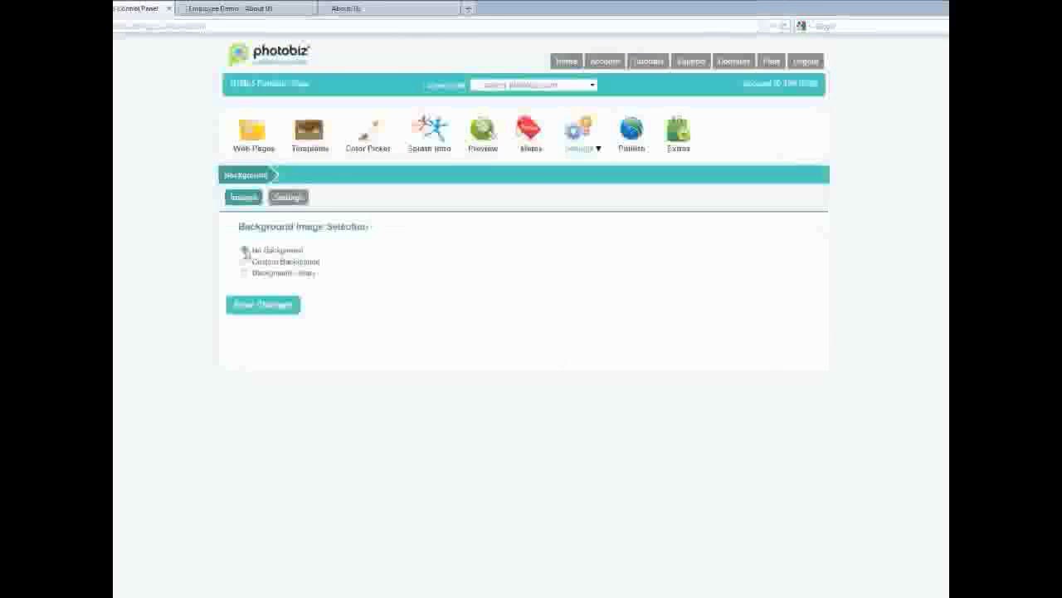
{"action": "left_click", "coordinate": [244, 263]}
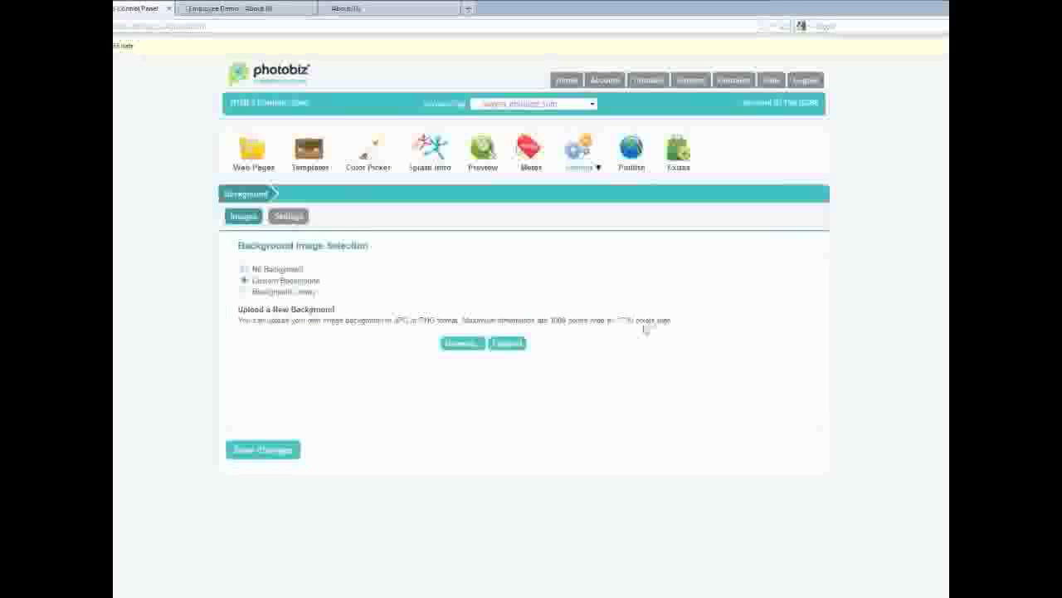
{"action": "left_click_drag", "start_coordinate": [464, 316], "coordinate": [678, 325]}
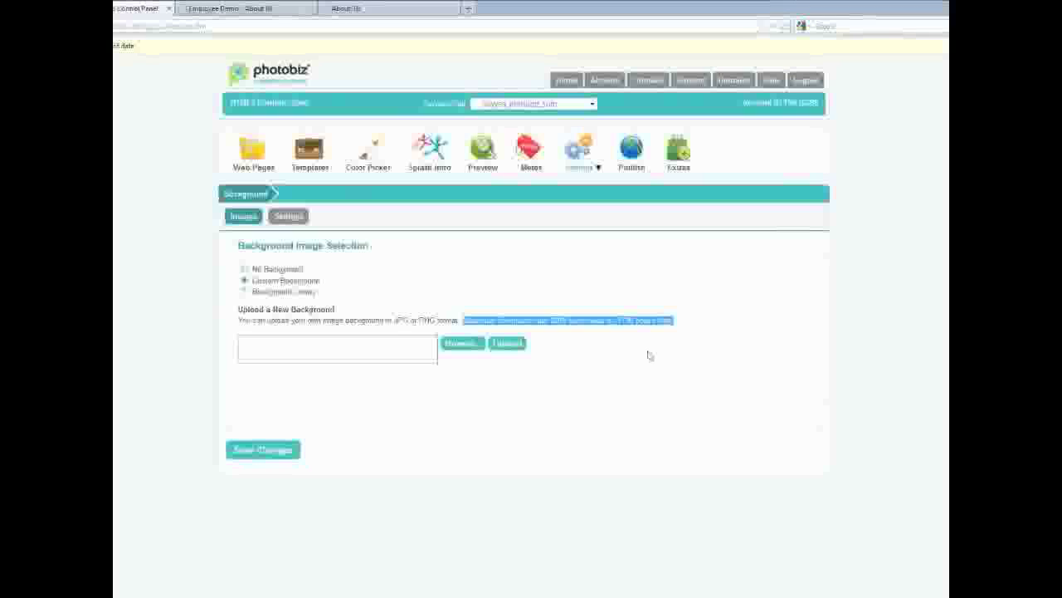
{"action": "left_click", "coordinate": [643, 346]}
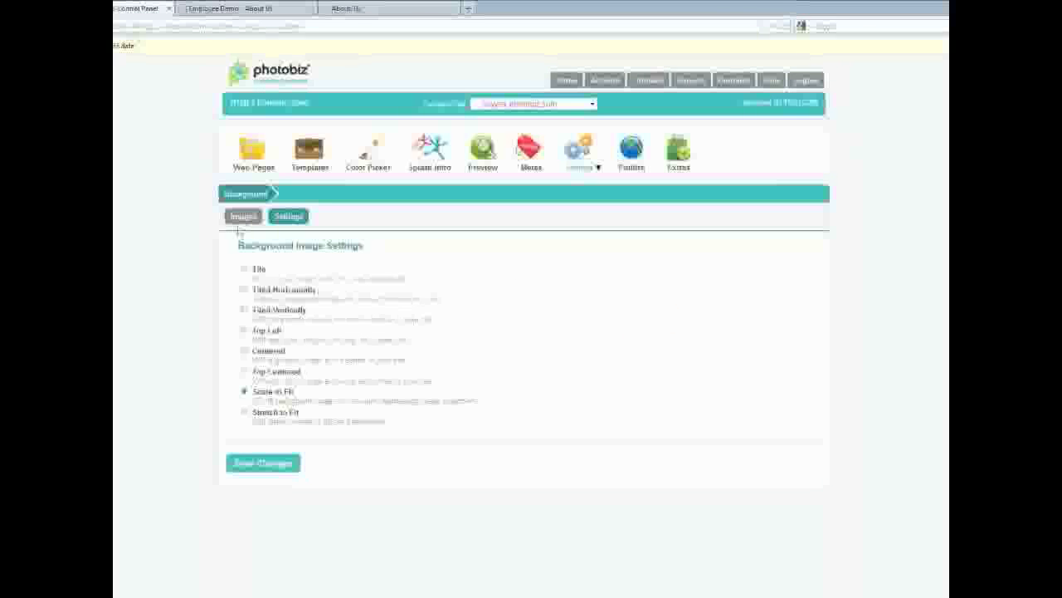
{"action": "left_click", "coordinate": [239, 216]}
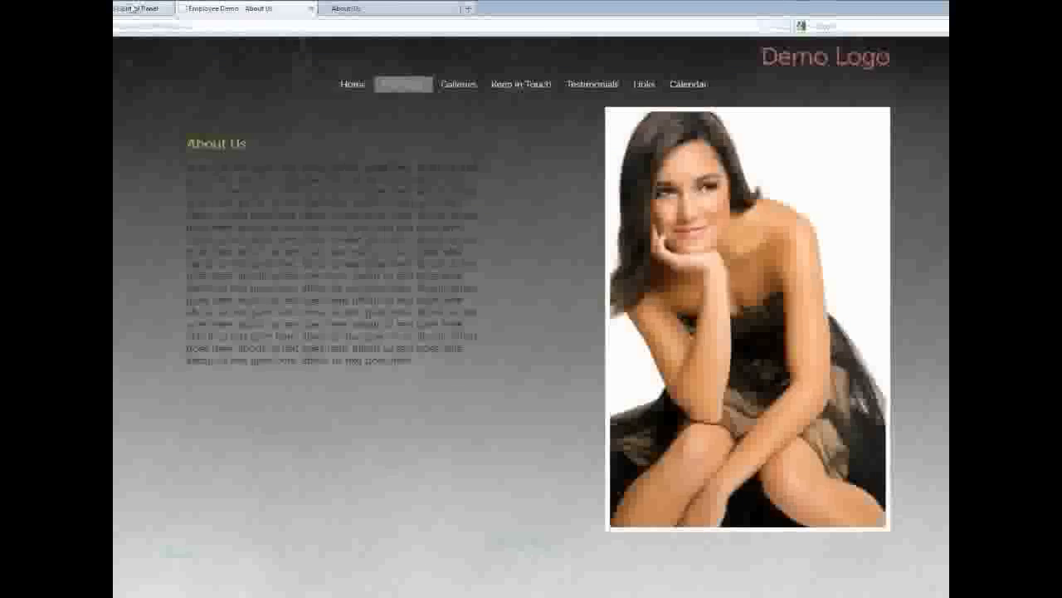
Step: Return to the control panel and open the HTML5 site's font settings
{"action": "left_click", "coordinate": [142, 8]}
{"action": "mouse_move", "coordinate": [571, 172]}
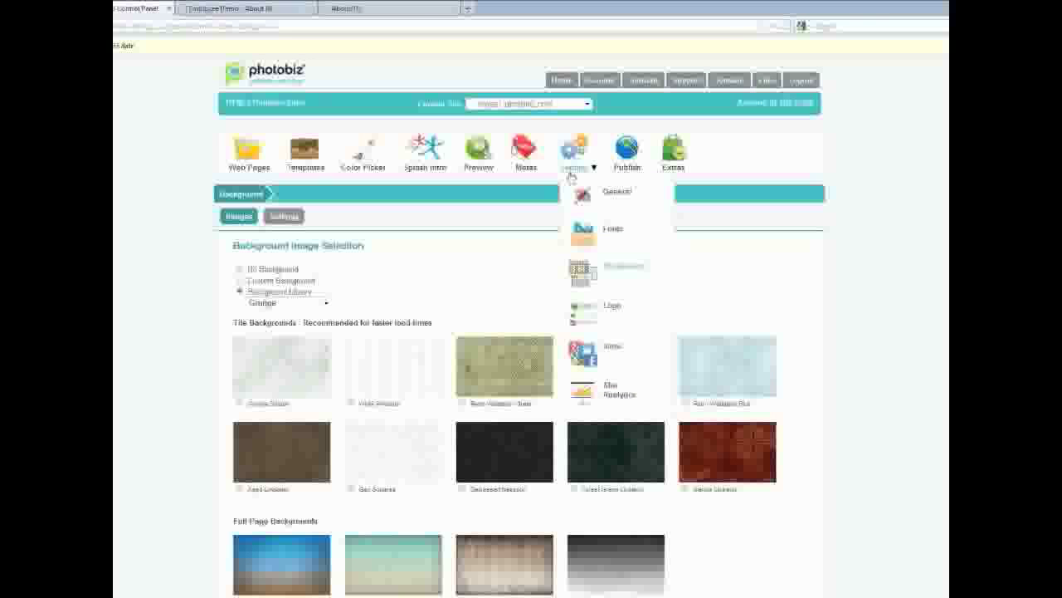
{"action": "left_click", "coordinate": [614, 228]}
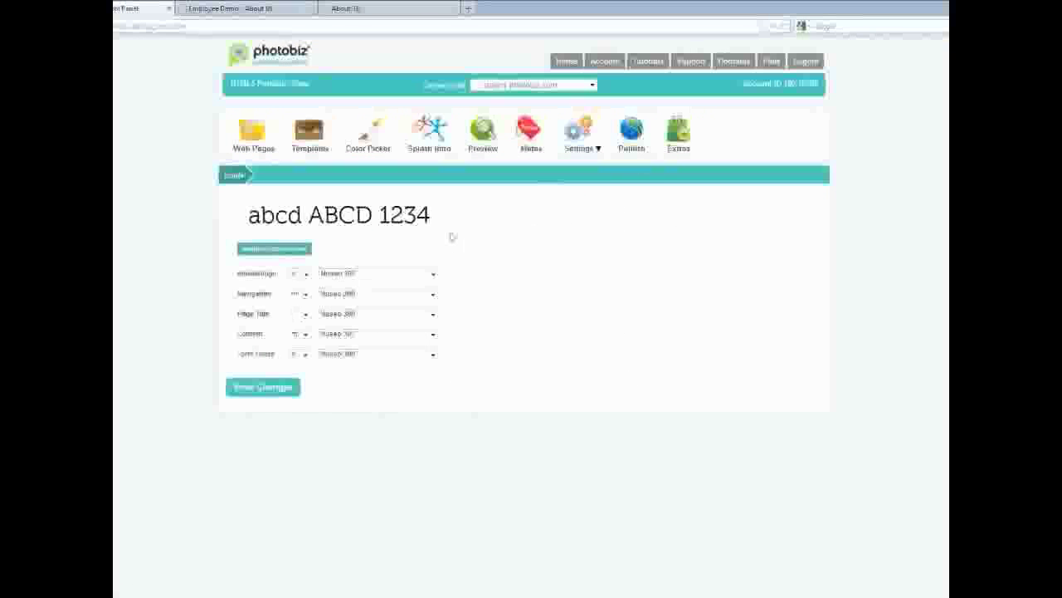
Step: Try a decorative script font for the Header/Logo text and compare the lettering on the original Flash and HTML5 sites
{"action": "left_click", "coordinate": [390, 273]}
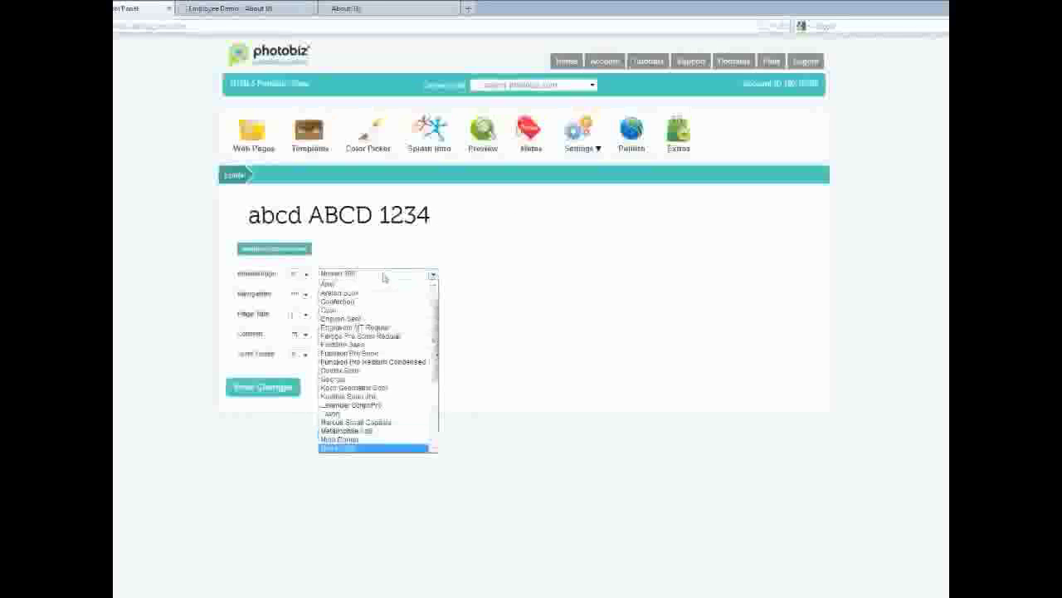
{"action": "left_click", "coordinate": [349, 301]}
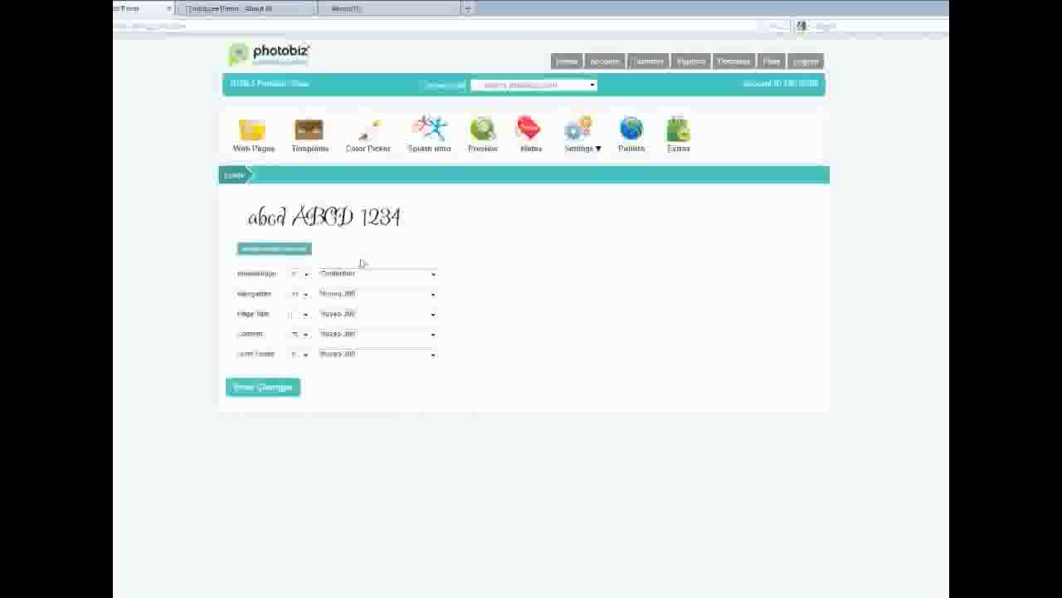
{"action": "left_click", "coordinate": [392, 5]}
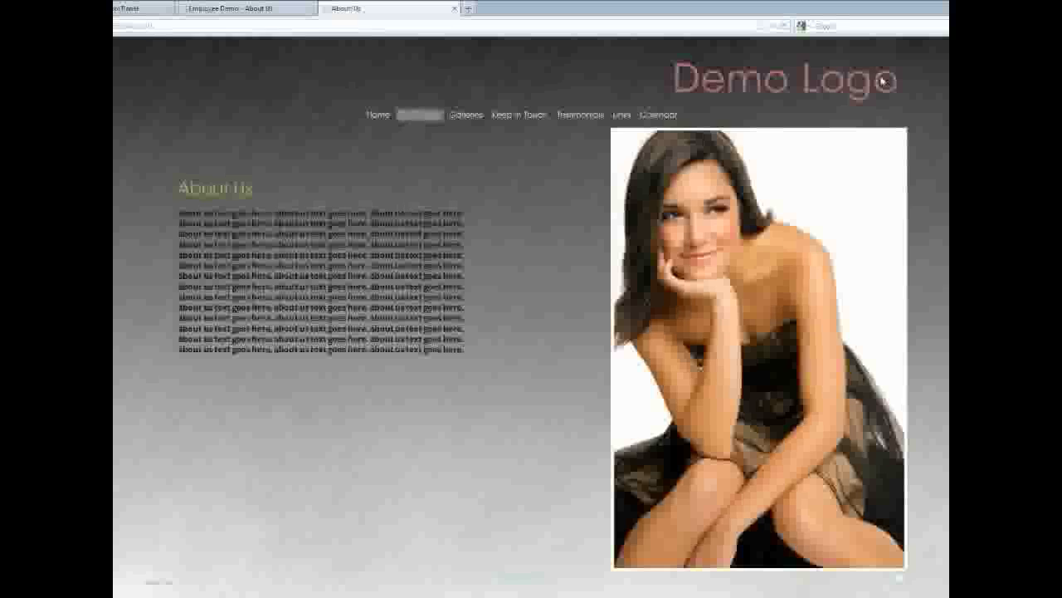
{"action": "key", "text": "F5"}
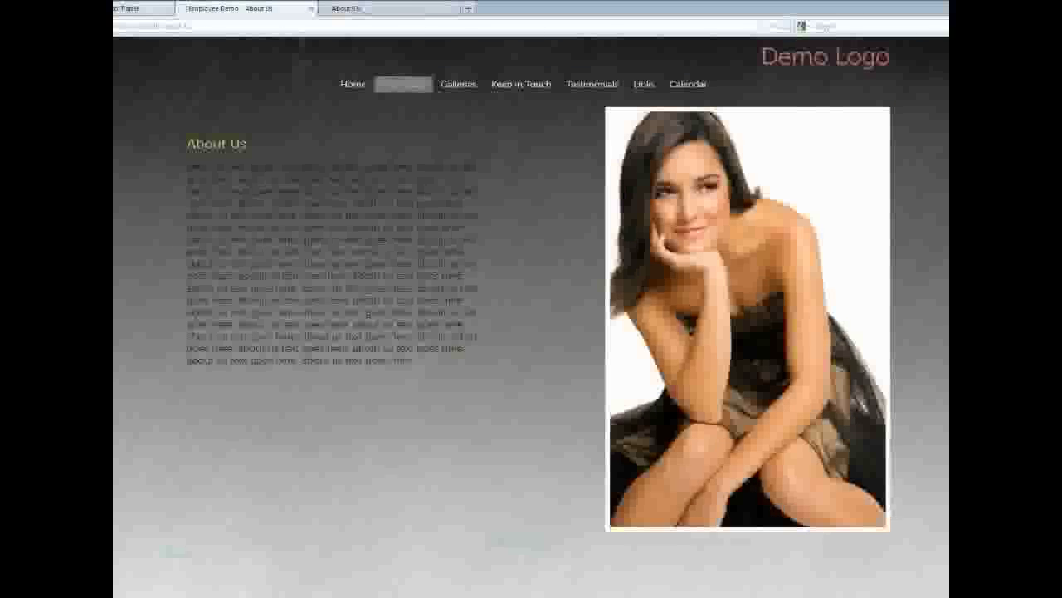
{"action": "left_click", "coordinate": [122, 6]}
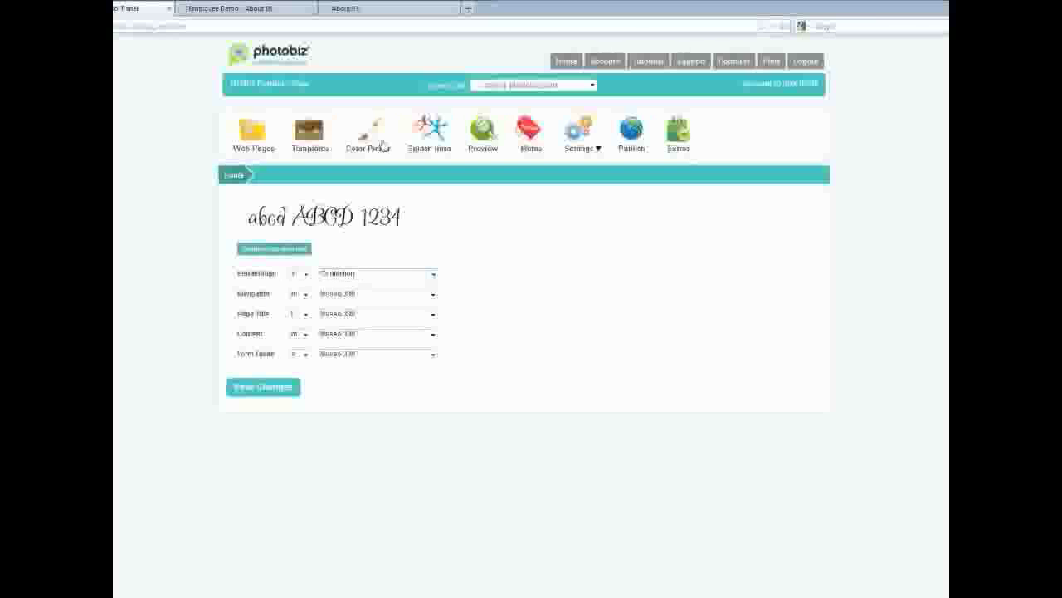
{"action": "left_click", "coordinate": [357, 9]}
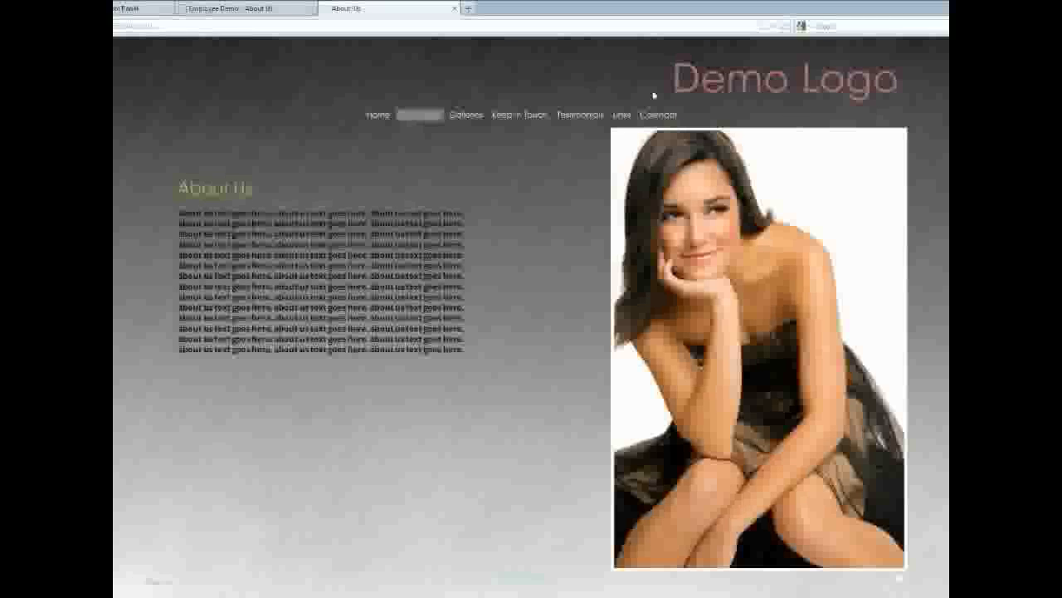
{"action": "left_click", "coordinate": [236, 8]}
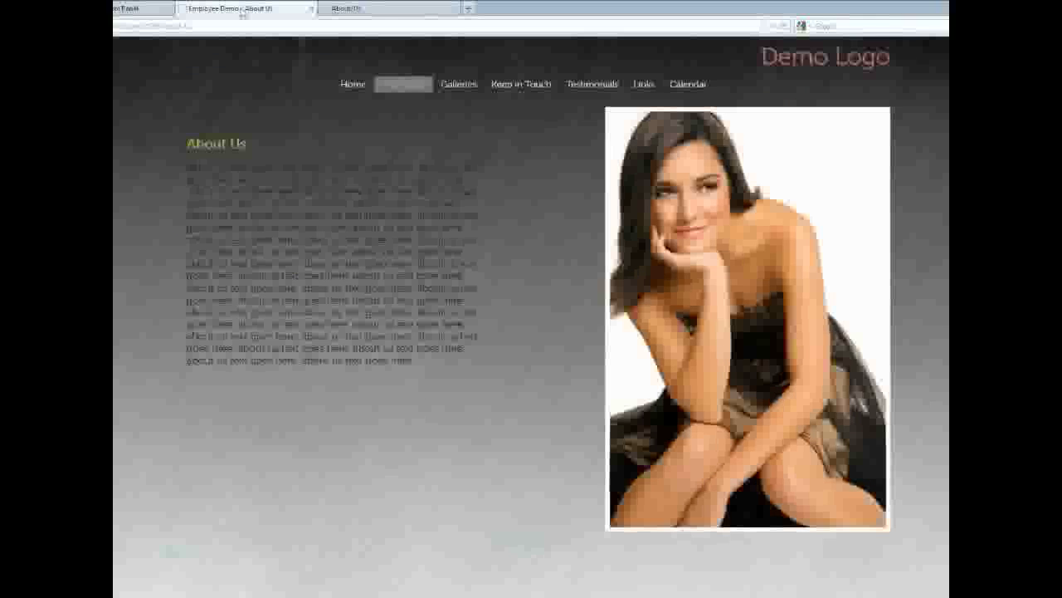
Step: Set both the Header/Logo font and the Navigation font to Avalon Book
{"action": "left_click", "coordinate": [141, 8]}
{"action": "left_click", "coordinate": [390, 273]}
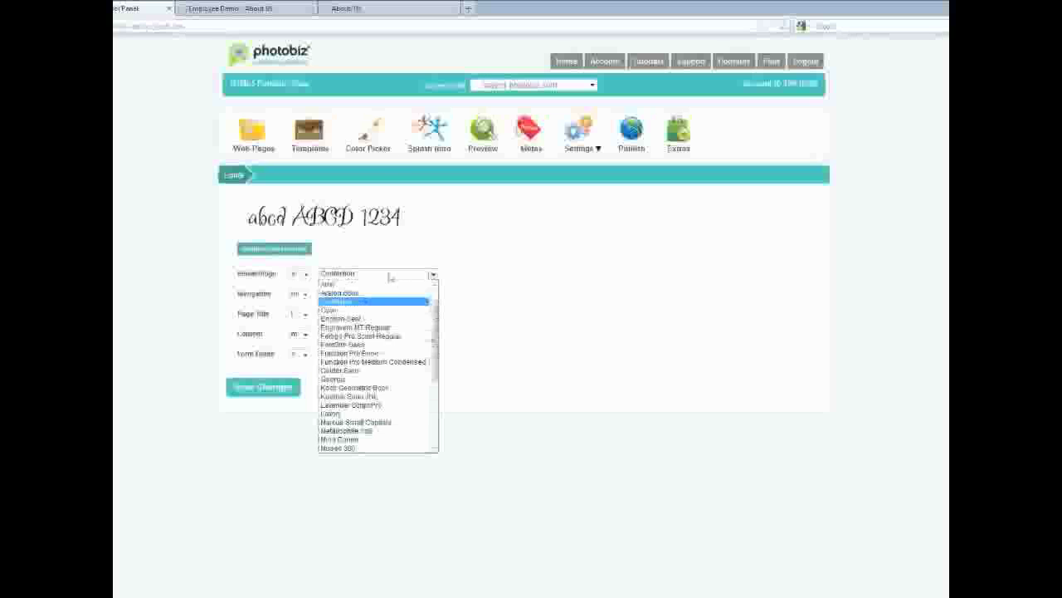
{"action": "left_click", "coordinate": [375, 297]}
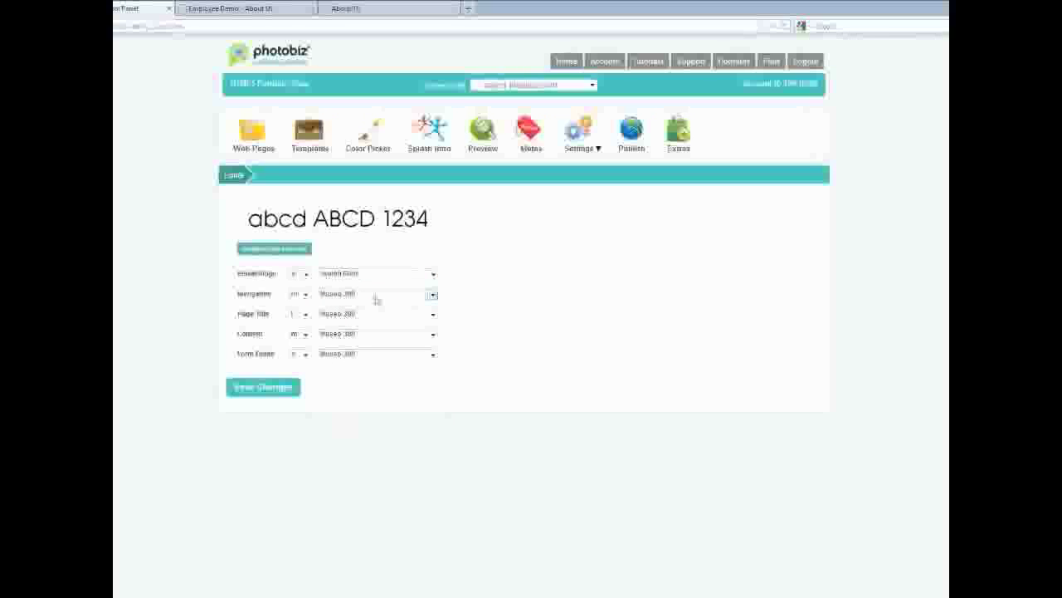
{"action": "left_click", "coordinate": [375, 294]}
{"action": "left_click", "coordinate": [365, 312]}
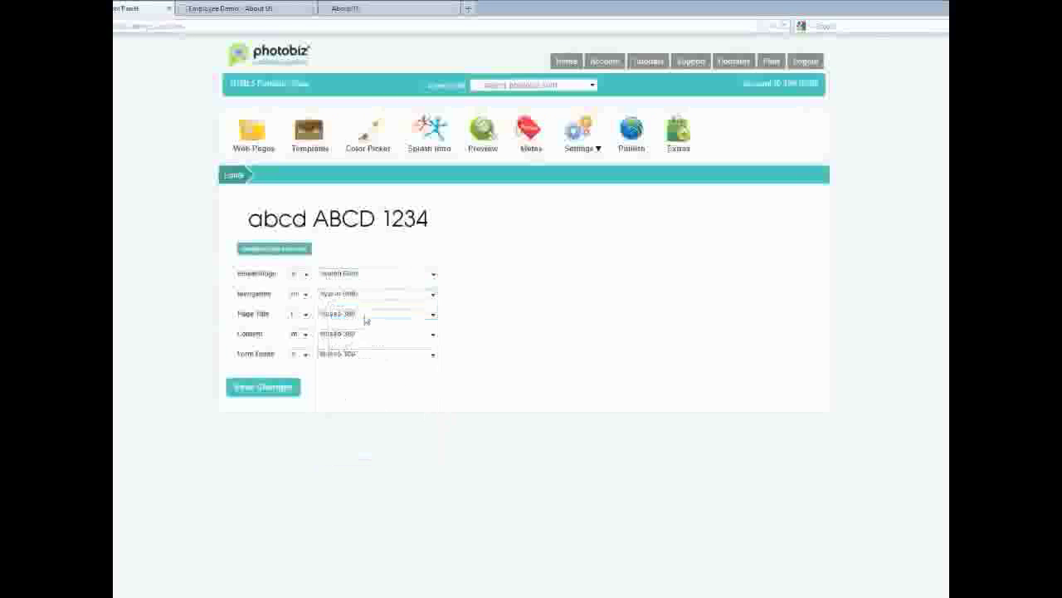
Step: Try FontSite Sans as the Page Title font and examine its sample text
{"action": "left_click", "coordinate": [365, 315]}
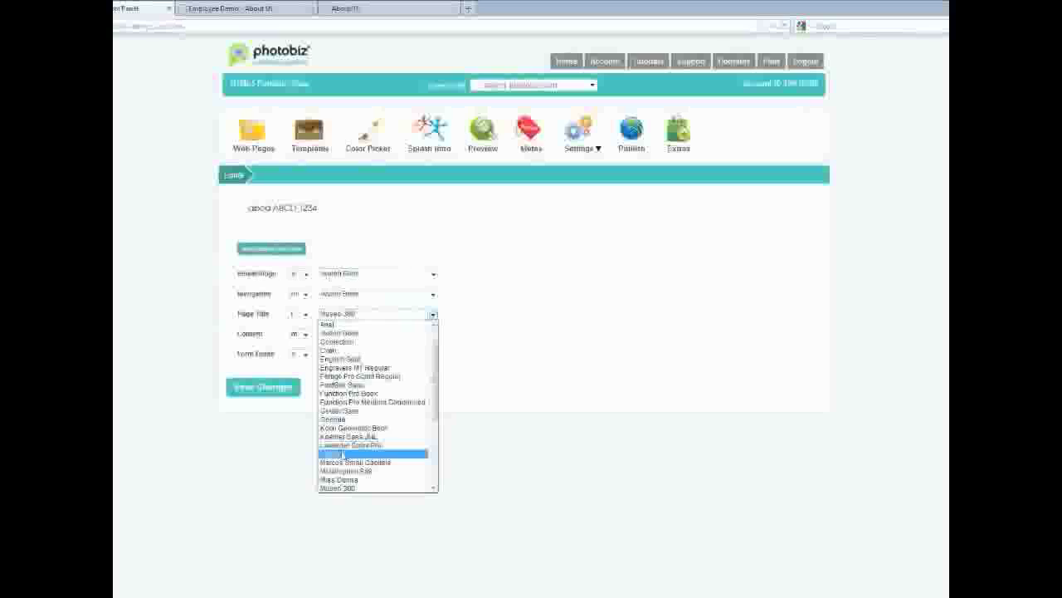
{"action": "scroll", "coordinate": [356, 411], "scroll_direction": "up", "scroll_amount": 1}
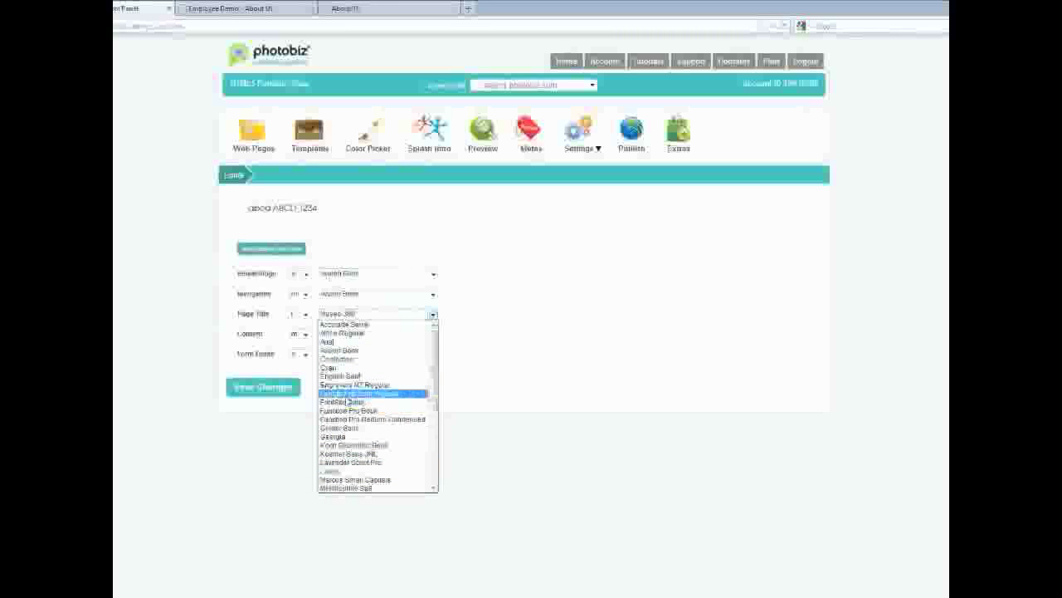
{"action": "left_click", "coordinate": [349, 403]}
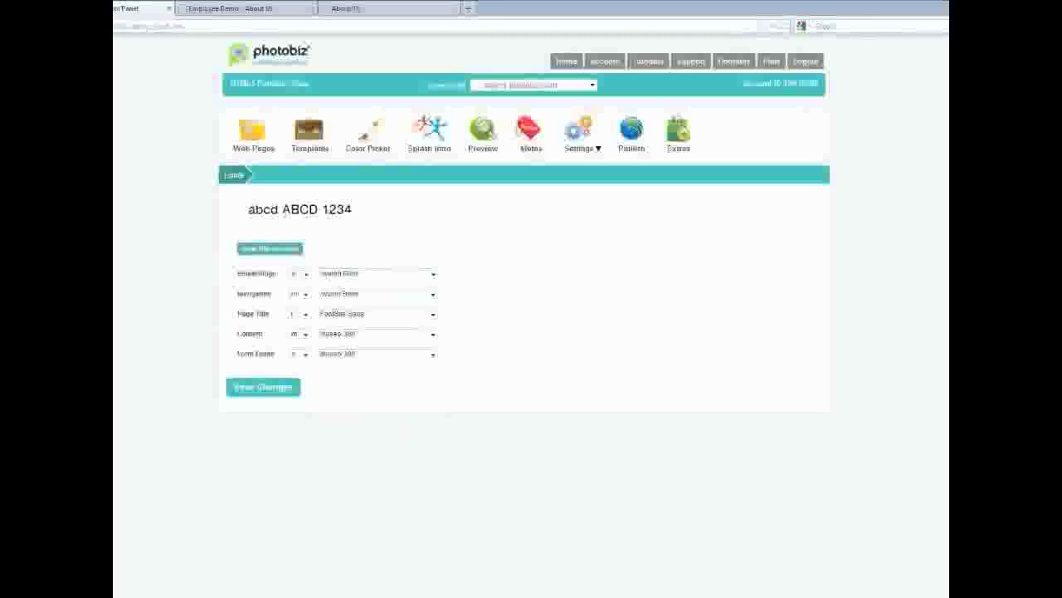
{"action": "left_click_drag", "start_coordinate": [288, 212], "coordinate": [348, 210]}
{"action": "left_click", "coordinate": [350, 211]}
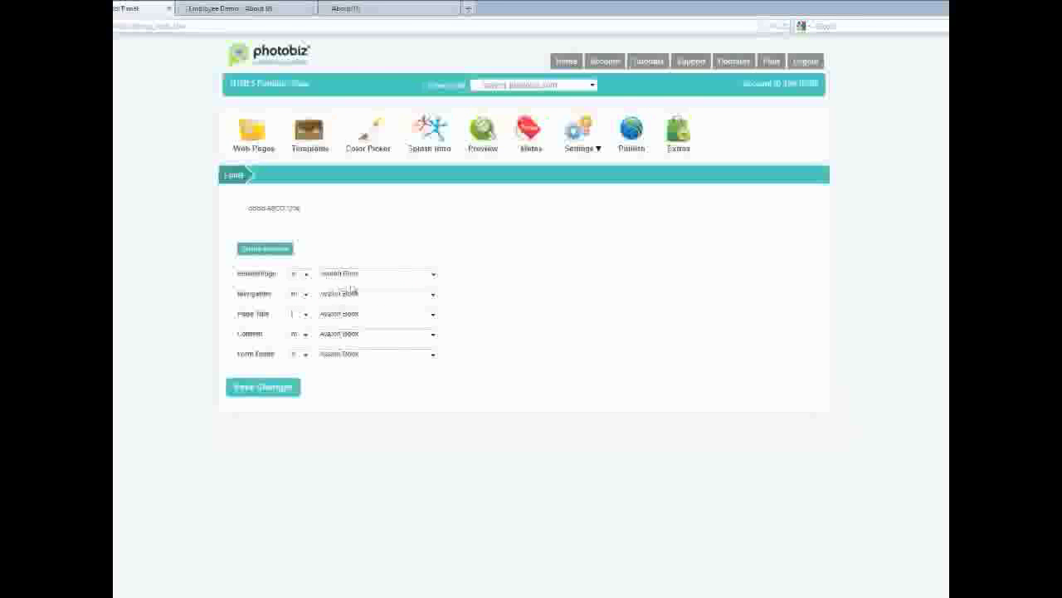
Step: Save the Avalon Book font settings and preview the HTML5 site to compare its lettering with the original
{"action": "left_click", "coordinate": [295, 391]}
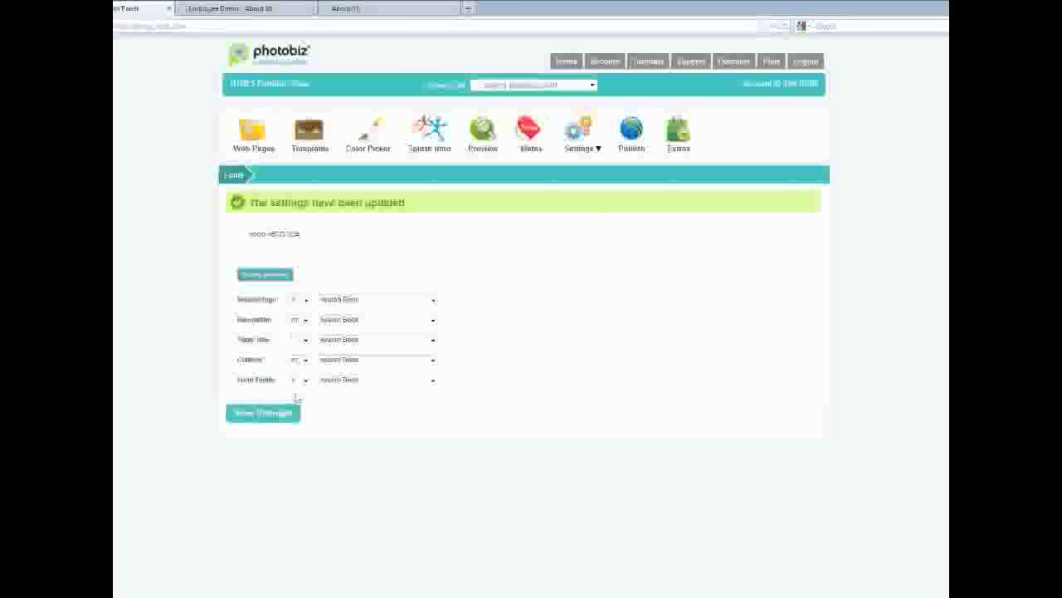
{"action": "left_click", "coordinate": [485, 137]}
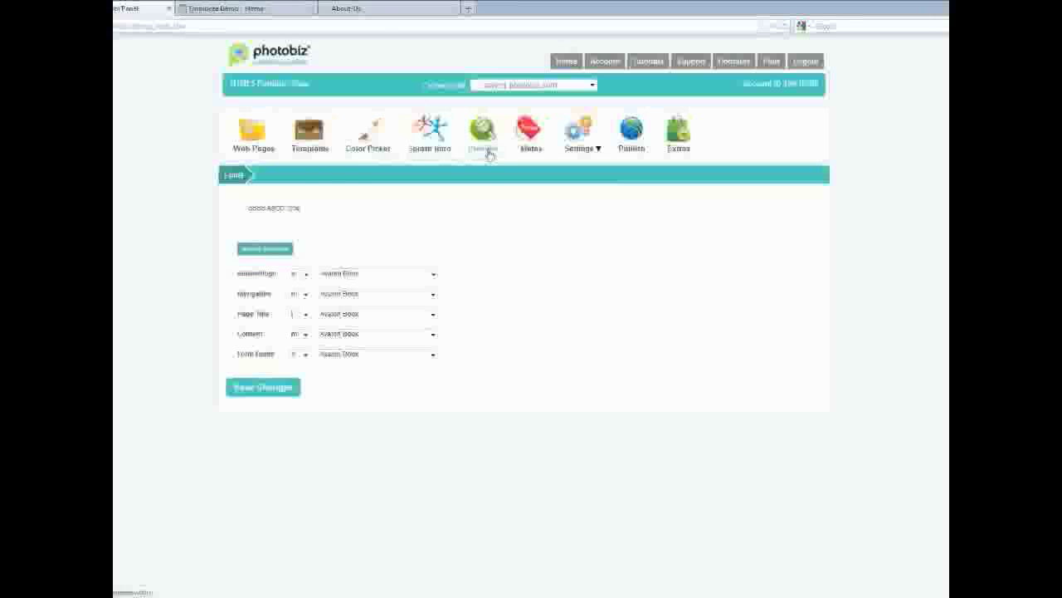
{"action": "left_click", "coordinate": [269, 8]}
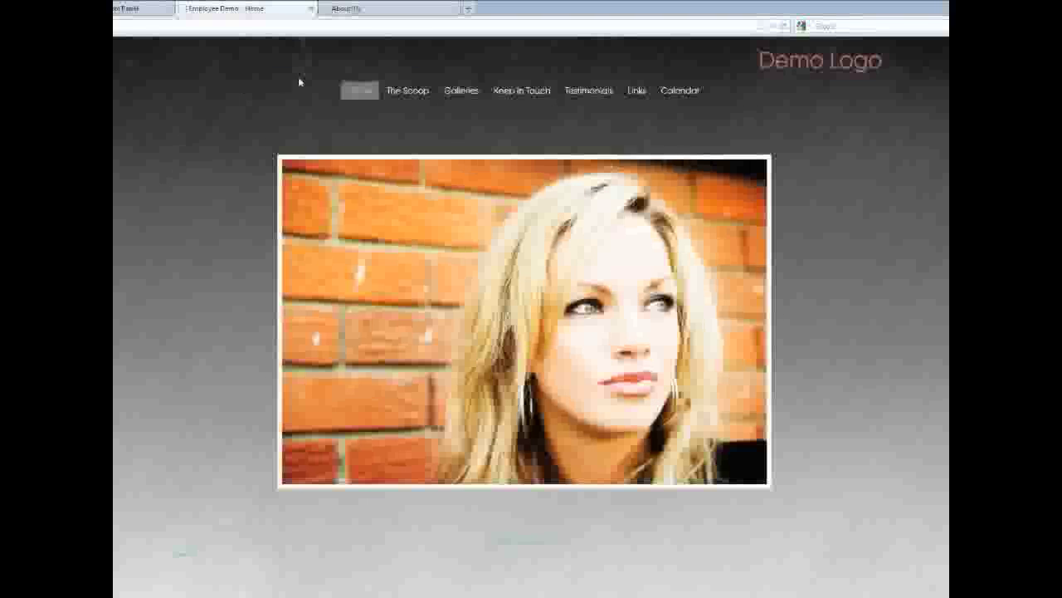
{"action": "left_click", "coordinate": [400, 9]}
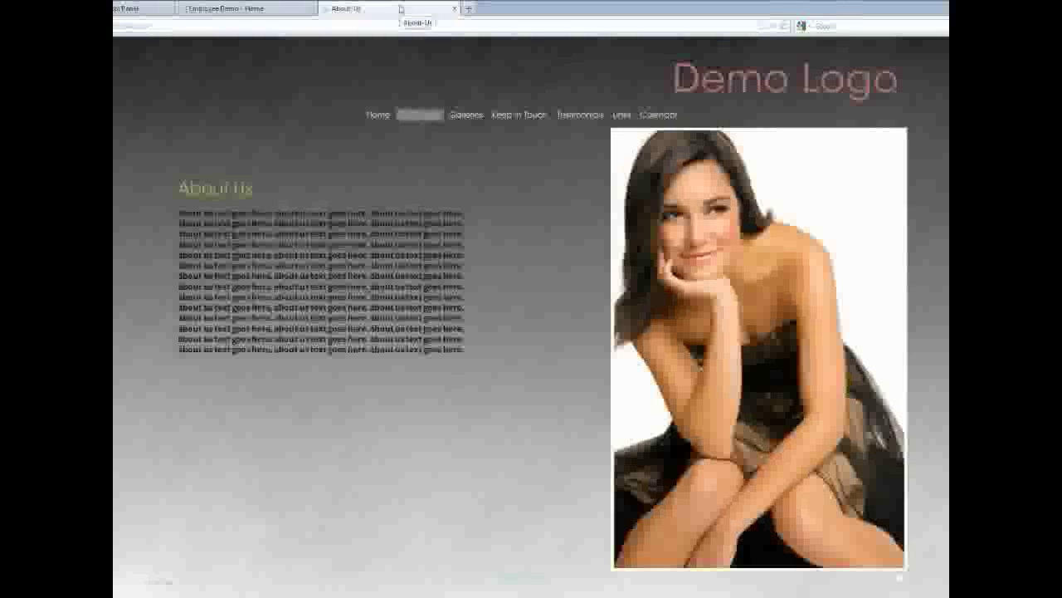
Step: Compare the original site's Keep in Touch page with the HTML5 preview and return to the control panel
{"action": "left_click", "coordinate": [533, 117]}
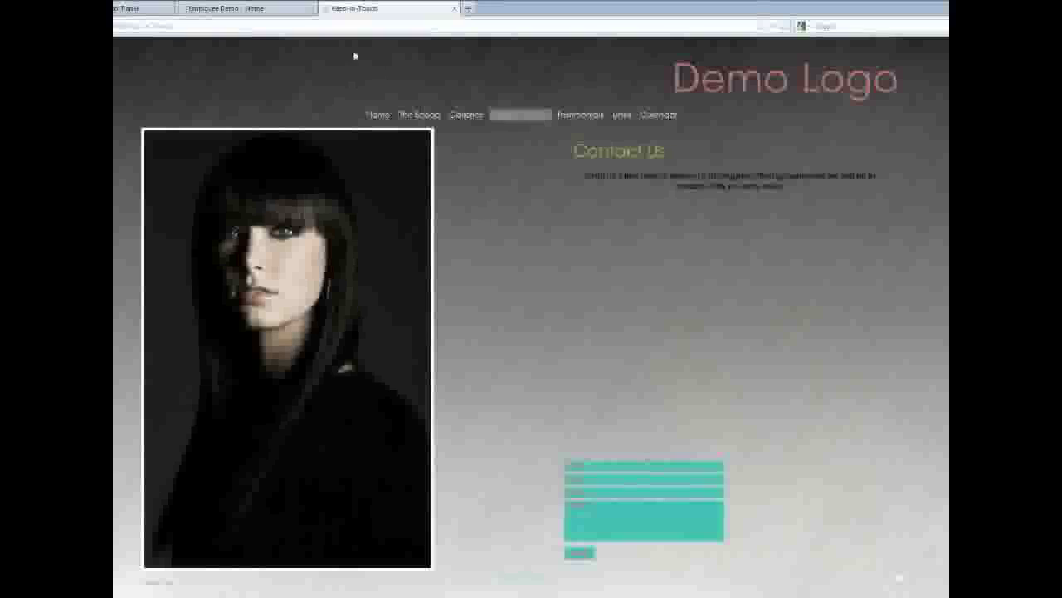
{"action": "left_click", "coordinate": [273, 8]}
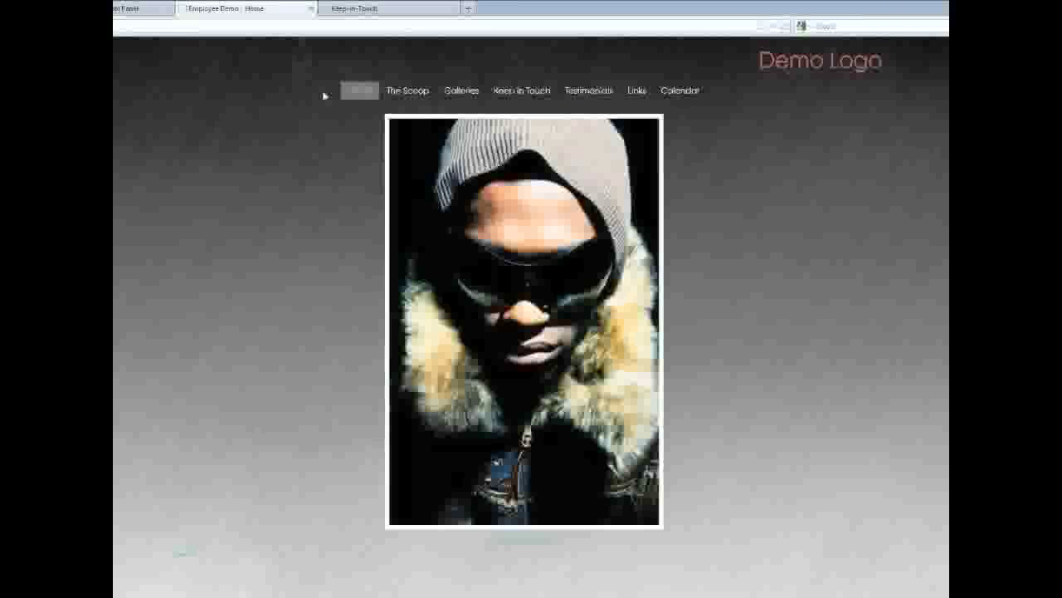
{"action": "left_click", "coordinate": [380, 15]}
{"action": "left_click", "coordinate": [137, 8]}
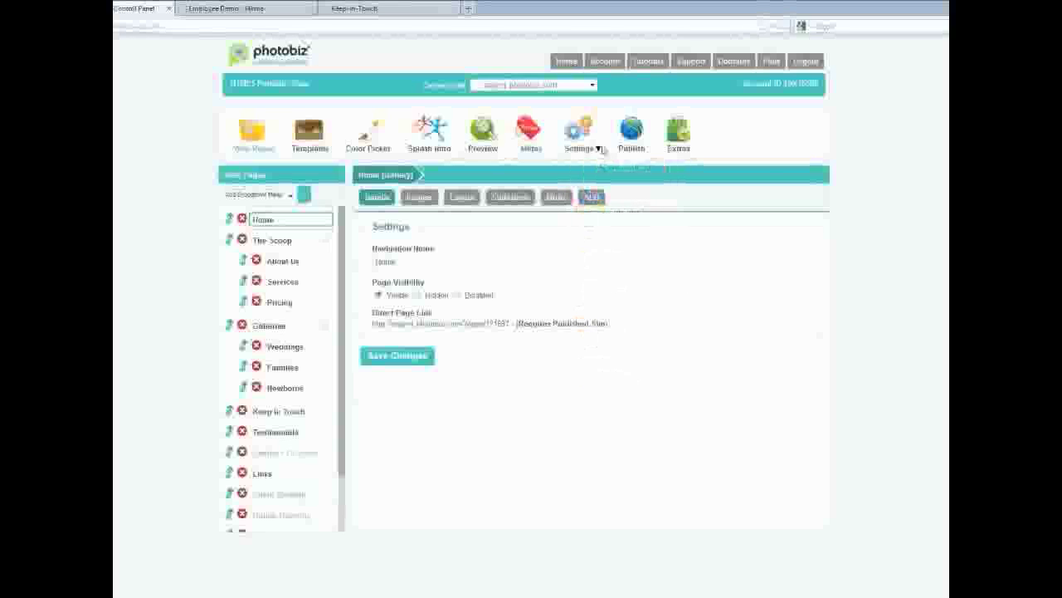
Step: Open the logo settings, choose the original format upload option and examine the maximum dimensions and the template's recommended logo size
{"action": "mouse_move", "coordinate": [594, 149]}
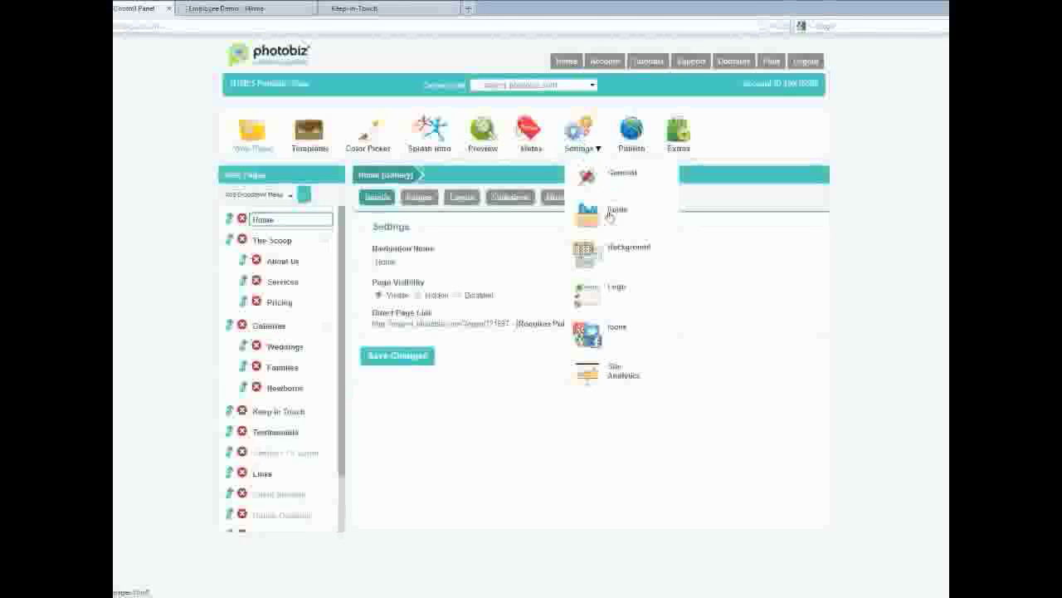
{"action": "left_click", "coordinate": [617, 288]}
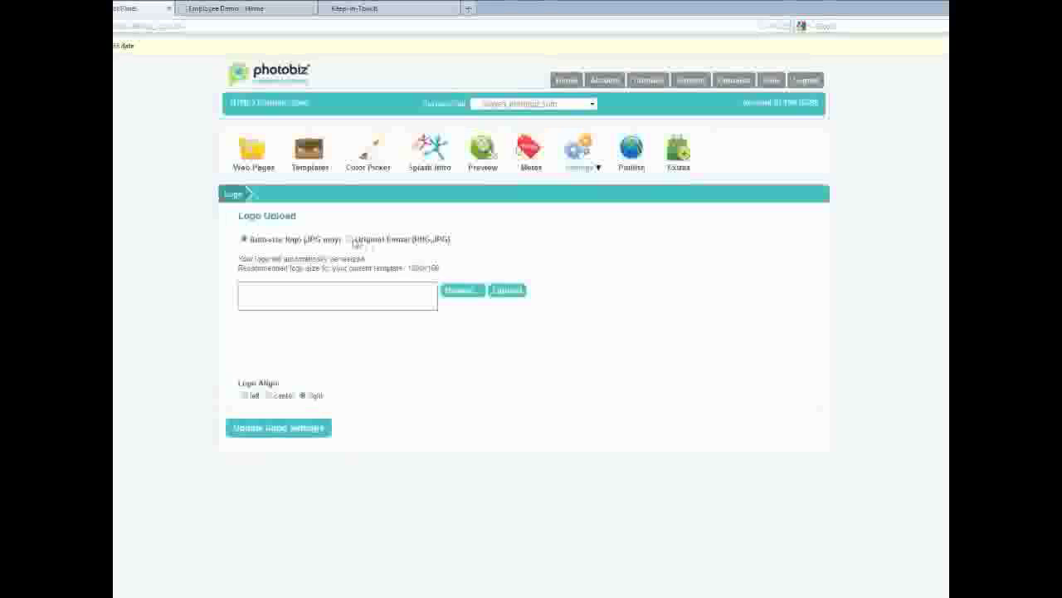
{"action": "left_click", "coordinate": [349, 239]}
{"action": "left_click_drag", "start_coordinate": [349, 258], "coordinate": [554, 259]}
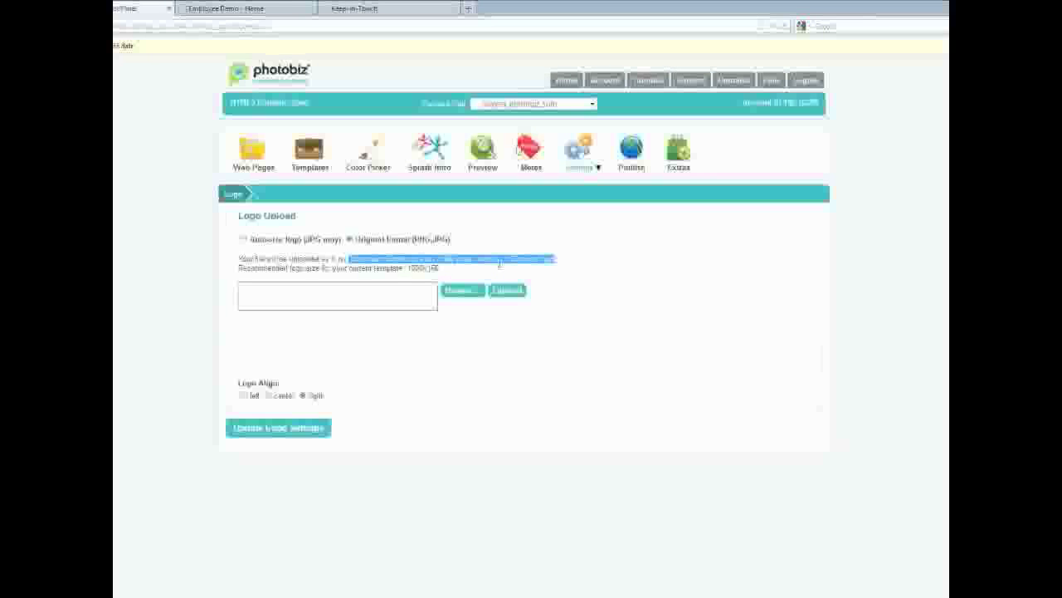
{"action": "left_click", "coordinate": [529, 269]}
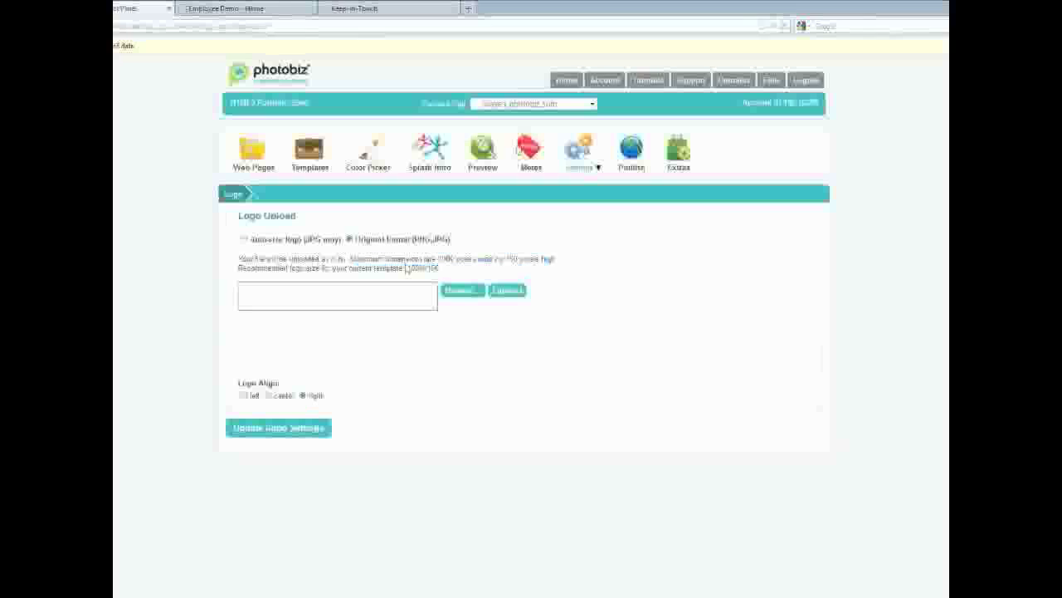
{"action": "left_click_drag", "start_coordinate": [407, 268], "coordinate": [440, 269]}
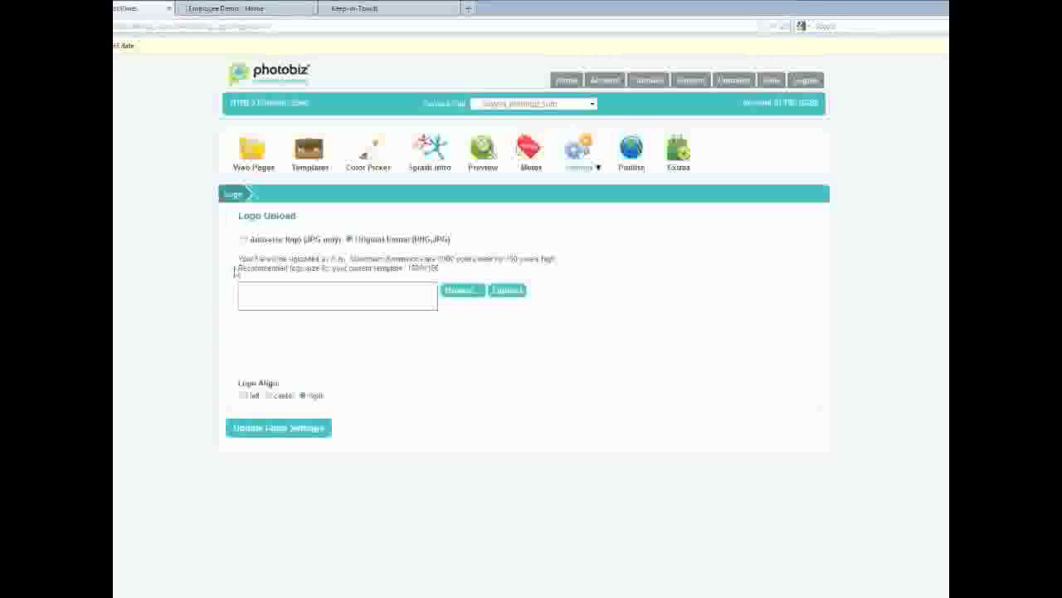
Step: Save the Malibu Beach template with the Shelby color scheme, check the site preview and return to the control panel
{"action": "left_click", "coordinate": [309, 166]}
{"action": "scroll", "coordinate": [365, 480], "scroll_direction": "down", "scroll_amount": 3}
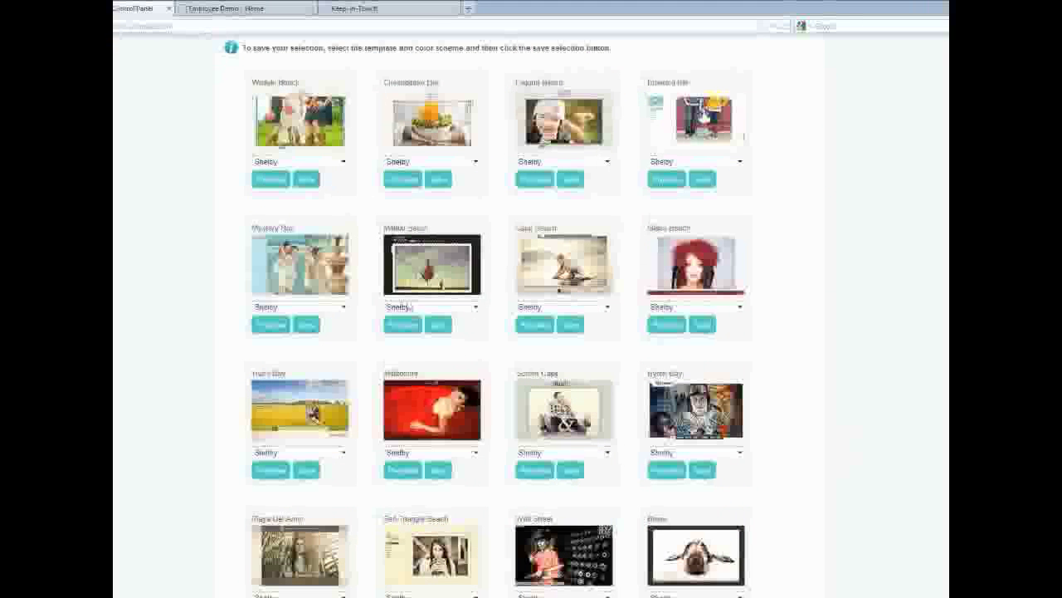
{"action": "left_click", "coordinate": [439, 326]}
{"action": "left_click", "coordinate": [224, 8]}
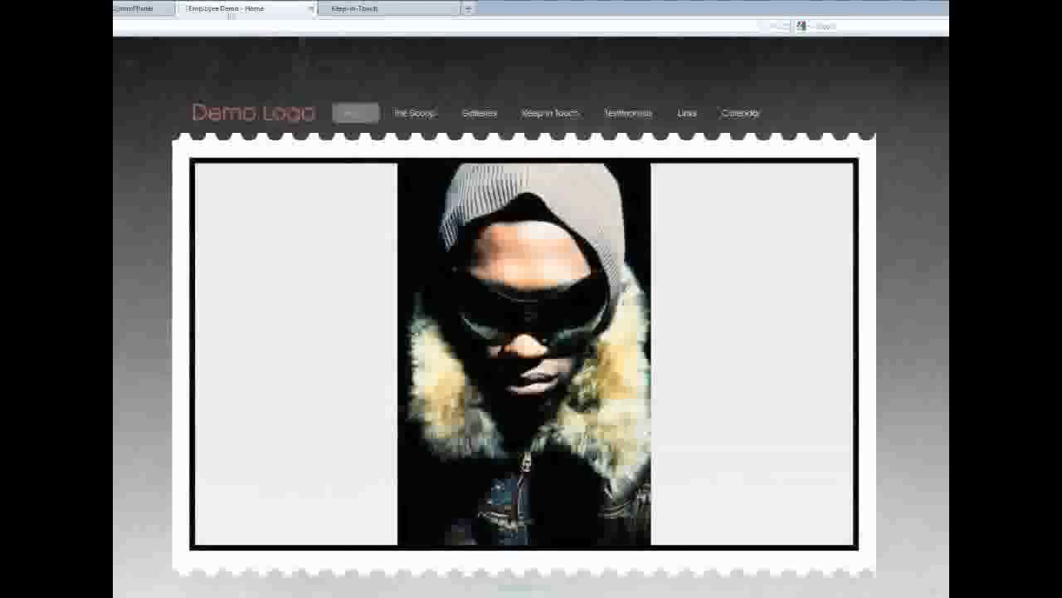
{"action": "left_click", "coordinate": [129, 8]}
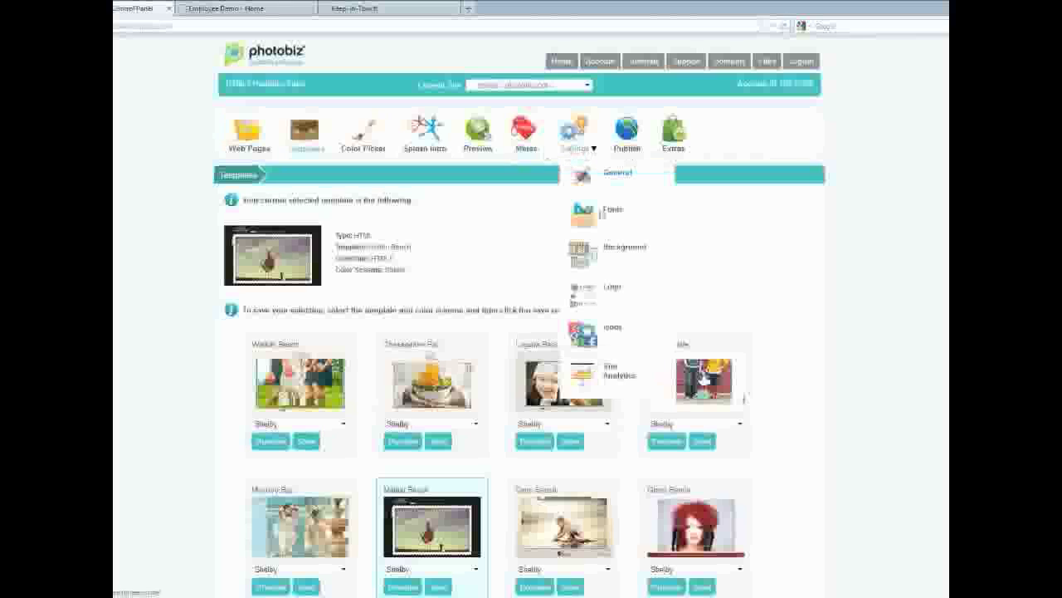
Step: Examine the recommended logo size for the Malibu Beach template with the original format upload option chosen
{"action": "left_click", "coordinate": [616, 291]}
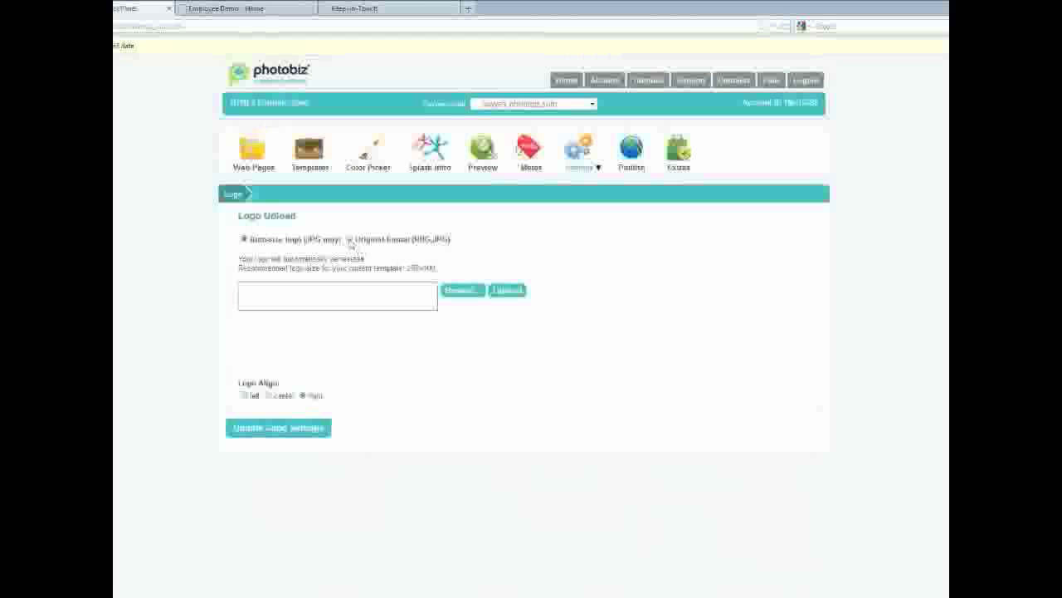
{"action": "left_click", "coordinate": [350, 240]}
{"action": "left_click_drag", "start_coordinate": [407, 268], "coordinate": [438, 270]}
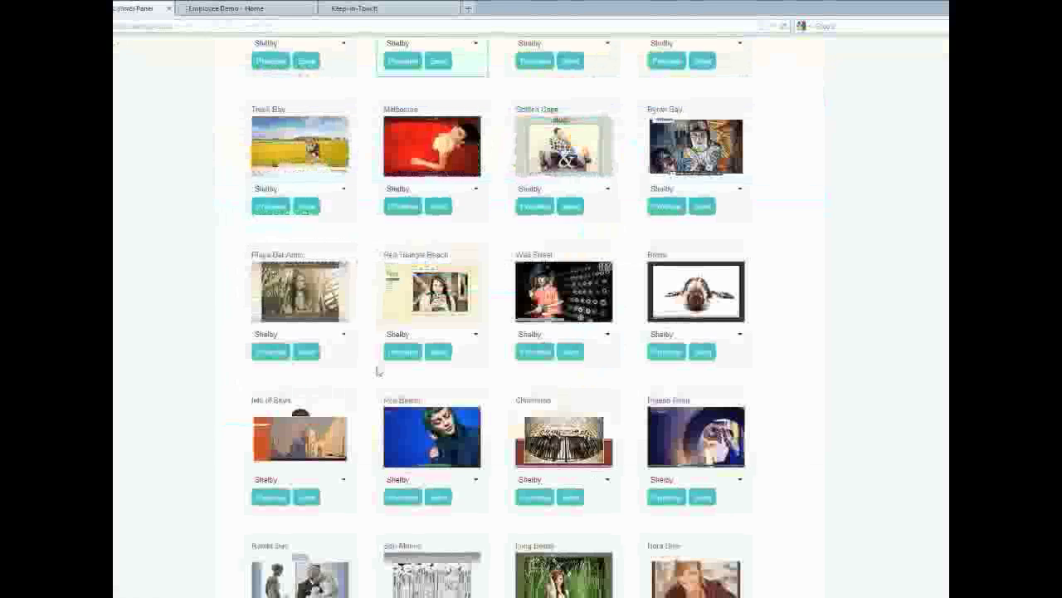
Step: Switch the site back to the template used before Malibu Beach
{"action": "scroll", "coordinate": [657, 382], "scroll_direction": "down", "scroll_amount": 5}
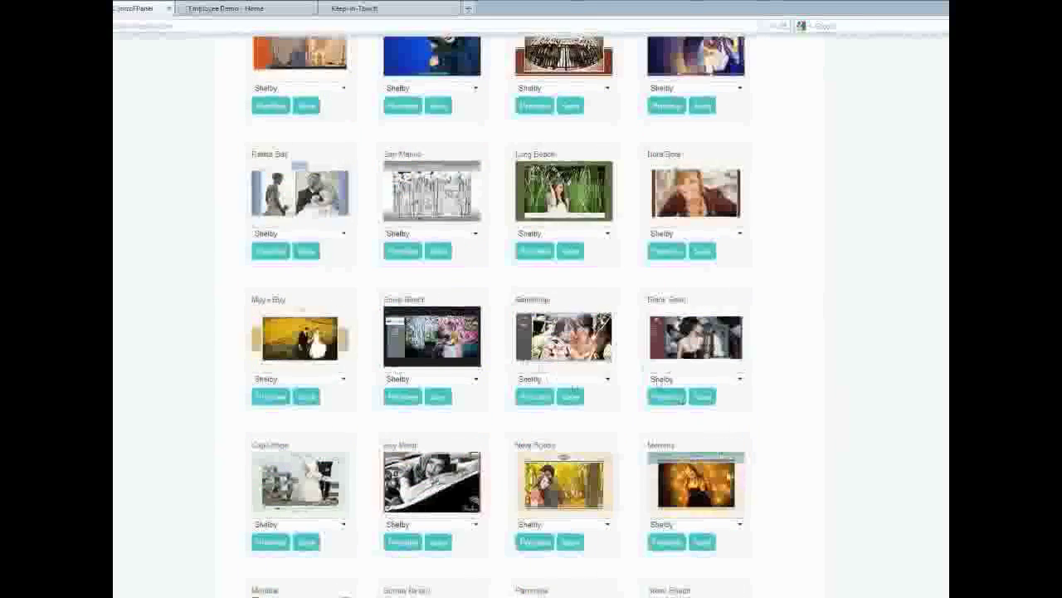
{"action": "scroll", "coordinate": [660, 383], "scroll_direction": "down", "scroll_amount": 3}
{"action": "scroll", "coordinate": [830, 403], "scroll_direction": "up", "scroll_amount": 15}
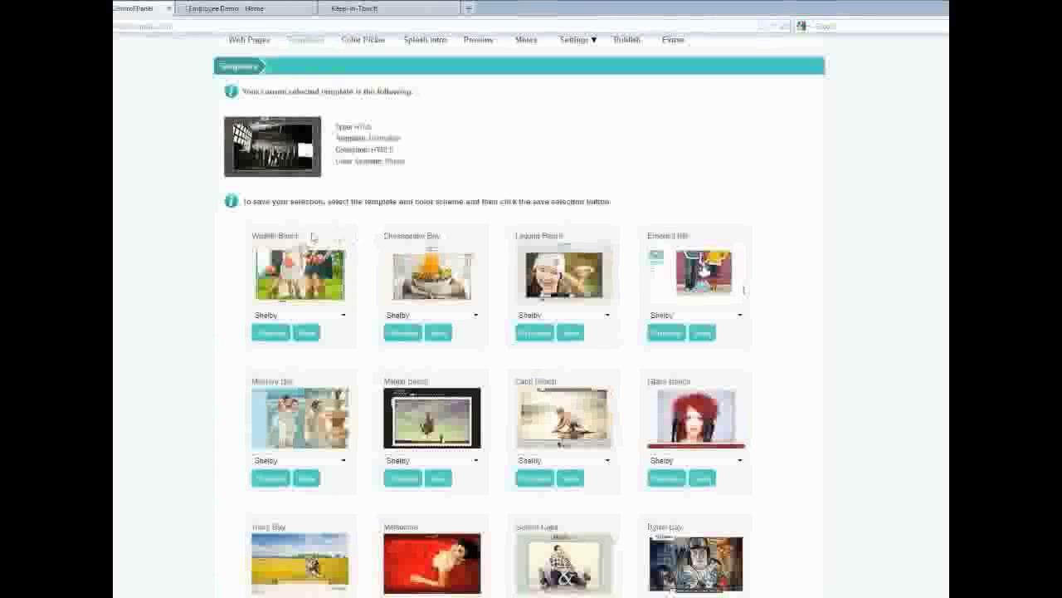
Step: Preview the first template in the gallery and the Chesapeake Bay template, closing each preview after checking its layout
{"action": "left_click", "coordinate": [273, 334]}
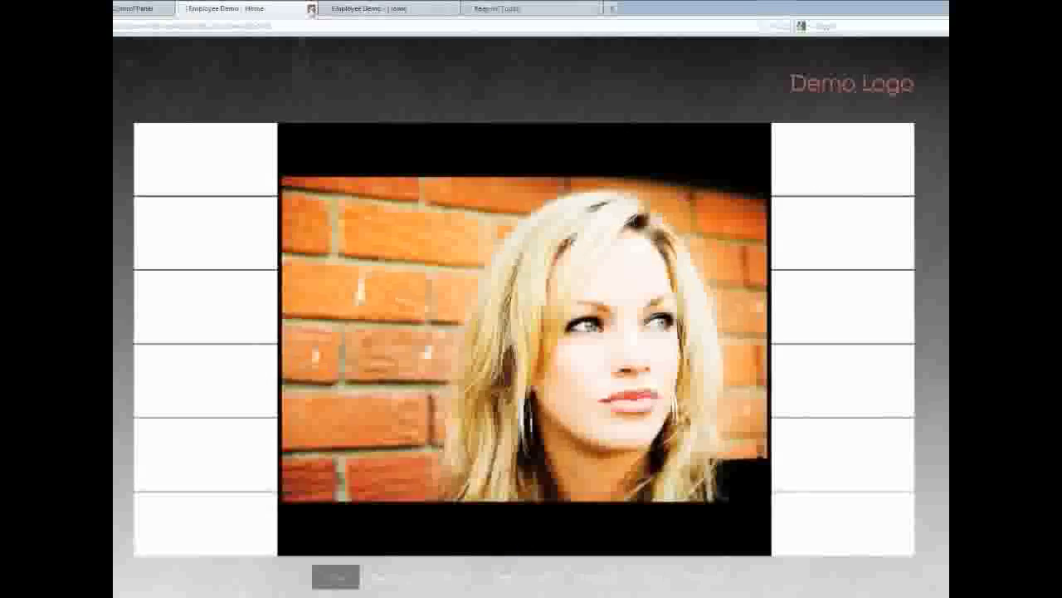
{"action": "left_click", "coordinate": [311, 9]}
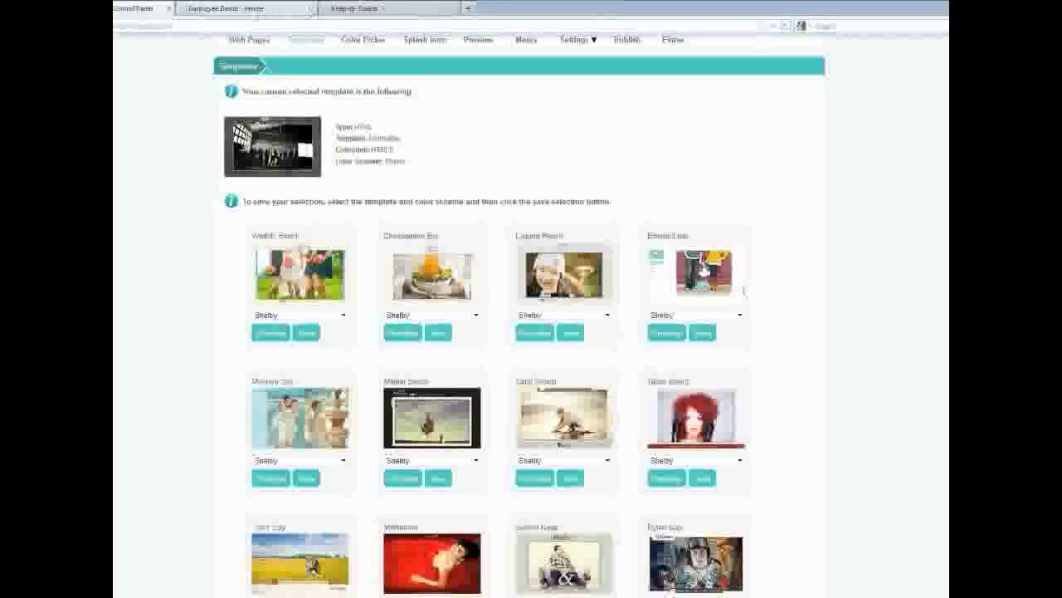
{"action": "left_click", "coordinate": [415, 335]}
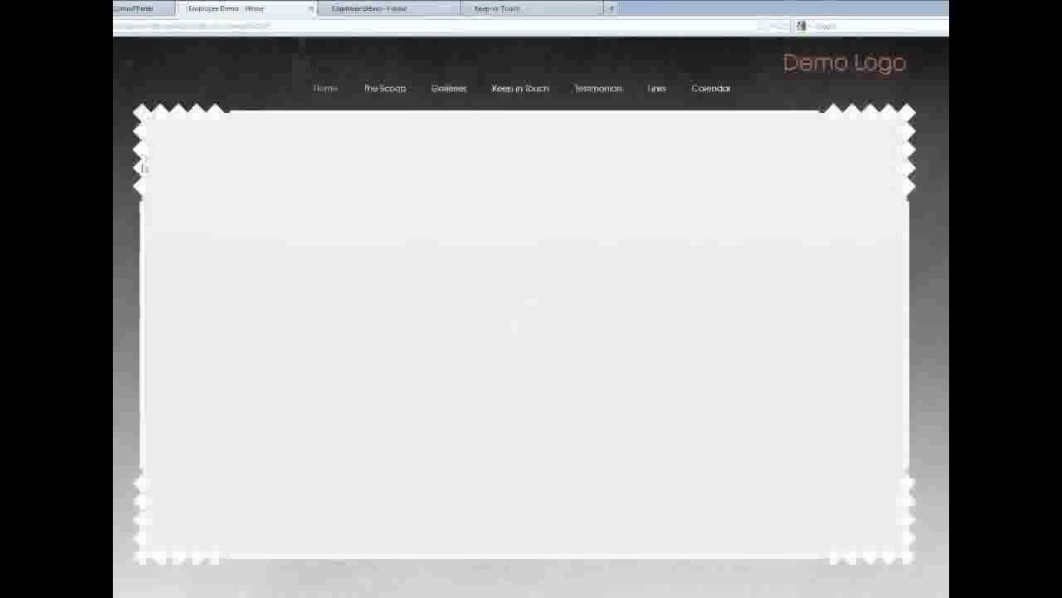
{"action": "left_click", "coordinate": [311, 8]}
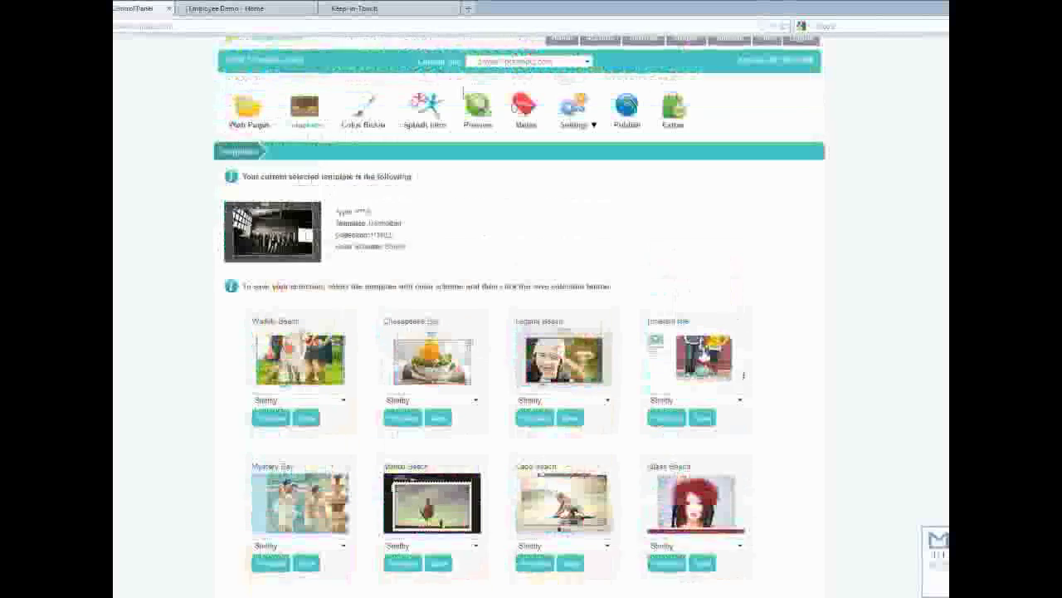
Step: Close the old Employee Demo preview and open a fresh preview of the HTML5 site from the control panel
{"action": "left_click", "coordinate": [241, 8]}
{"action": "left_click", "coordinate": [312, 9]}
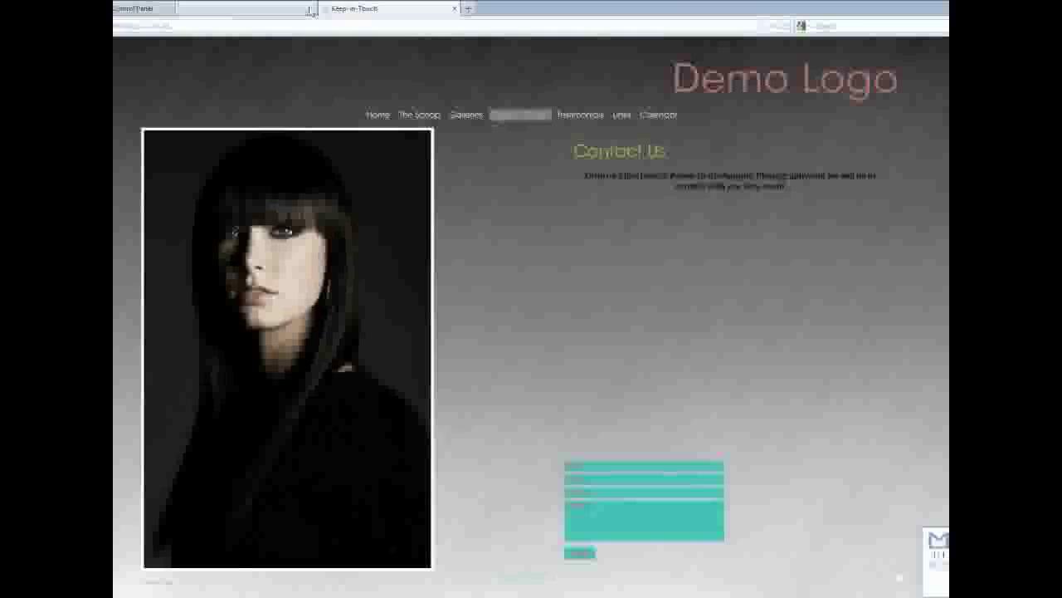
{"action": "left_click", "coordinate": [141, 8]}
{"action": "left_click", "coordinate": [481, 141]}
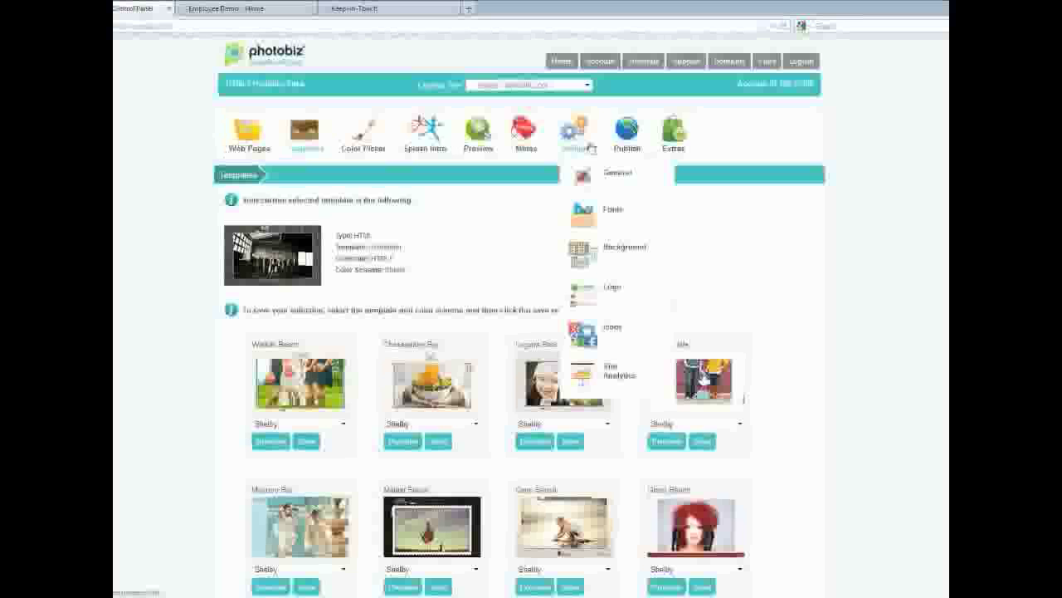
Step: Set the logo alignment to center, update the logo settings and check the result in the site preview
{"action": "left_click", "coordinate": [621, 288]}
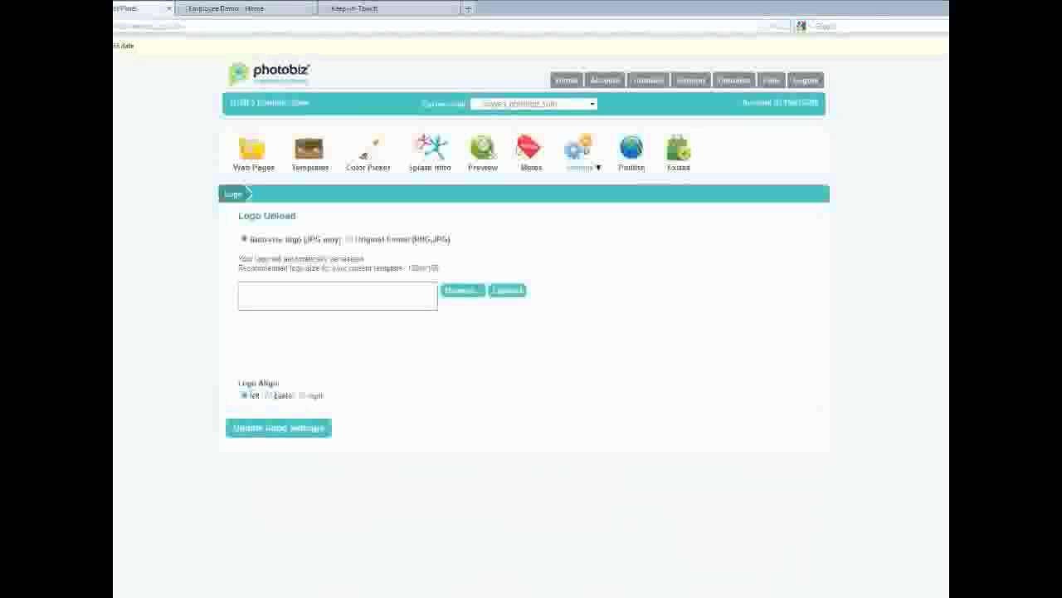
{"action": "left_click", "coordinate": [269, 396]}
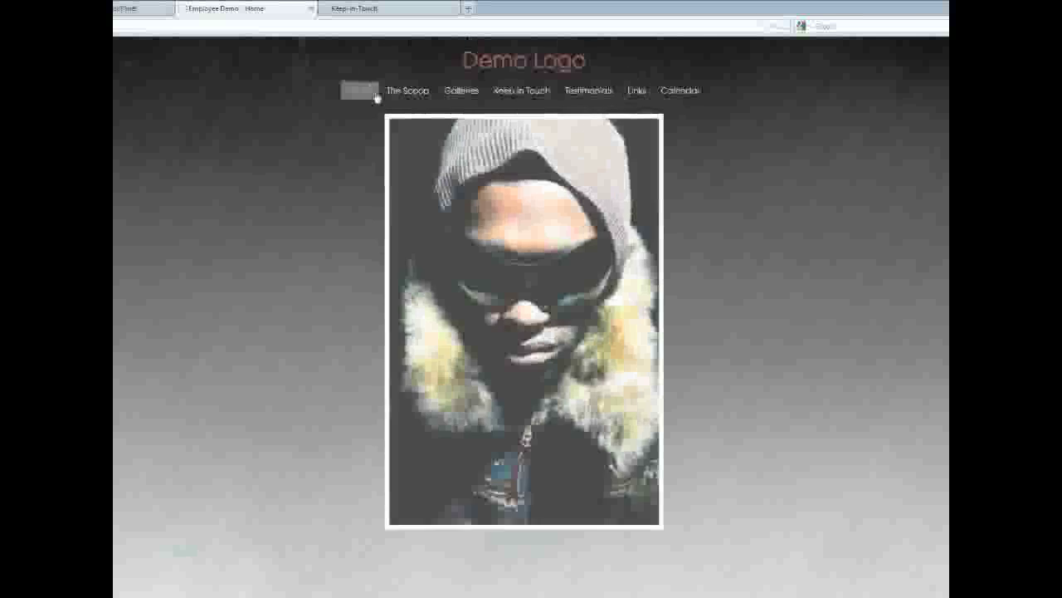
{"action": "left_click", "coordinate": [142, 9]}
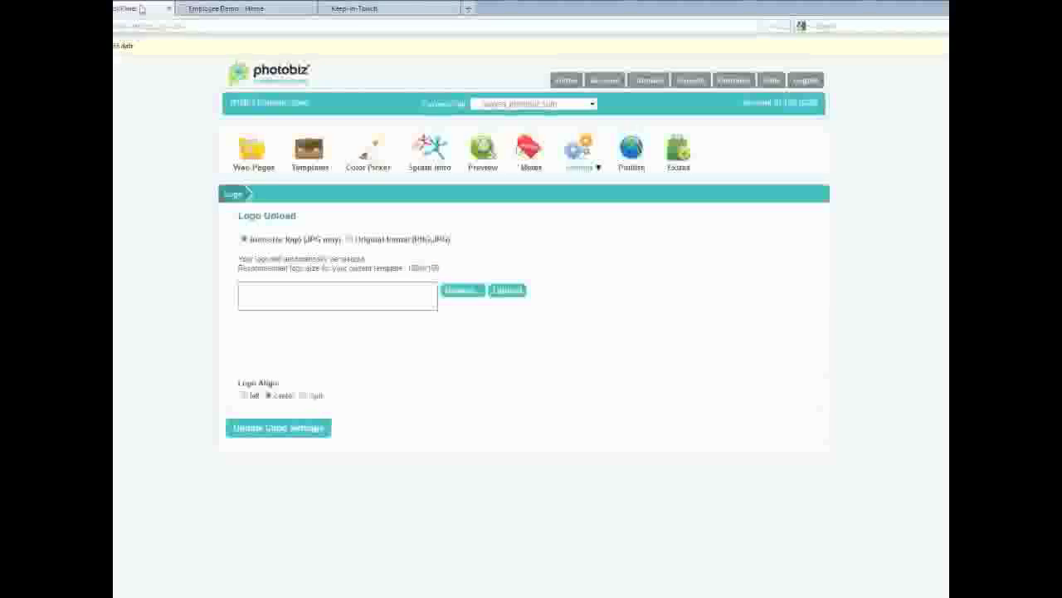
Step: Open the splash intro settings and look over the activation option and the intro links
{"action": "left_click", "coordinate": [425, 157]}
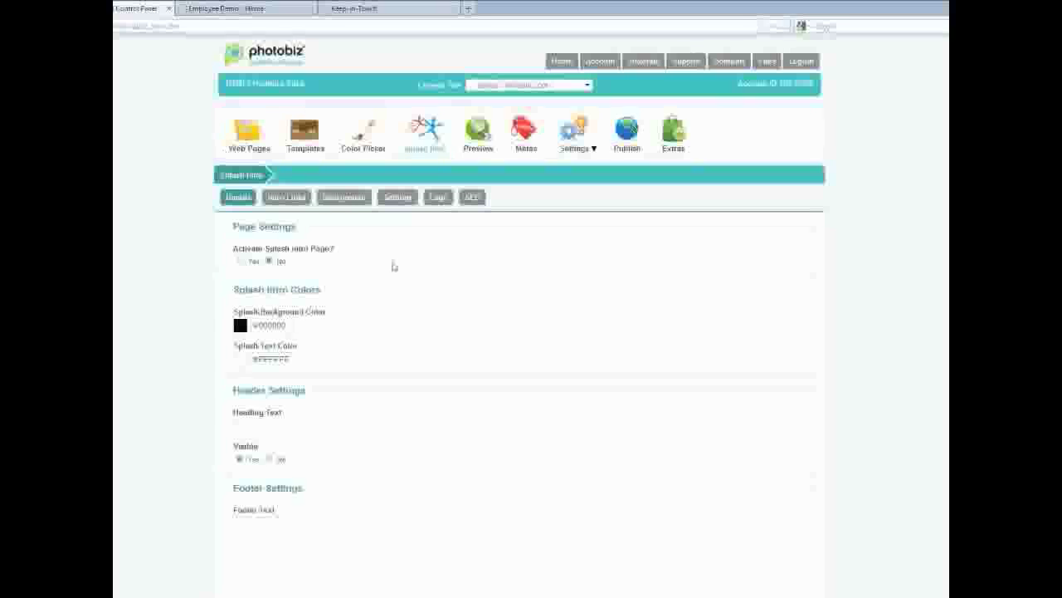
{"action": "left_click_drag", "start_coordinate": [352, 260], "coordinate": [222, 252]}
{"action": "left_click", "coordinate": [223, 252]}
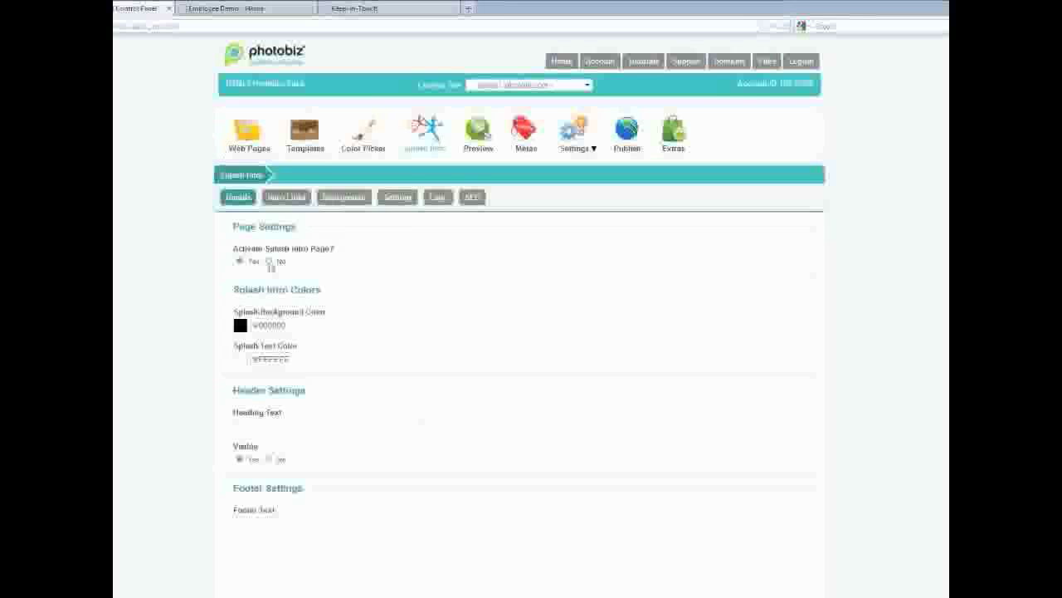
{"action": "left_click", "coordinate": [283, 199]}
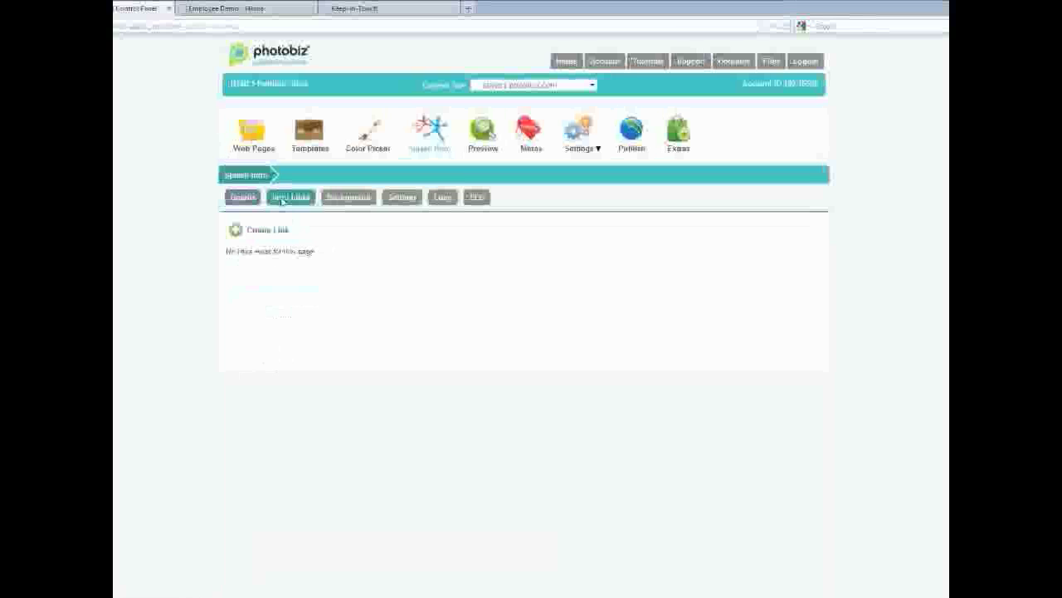
Step: Activate the splash intro page in its details and review the color, header and footer settings
{"action": "left_click", "coordinate": [249, 205]}
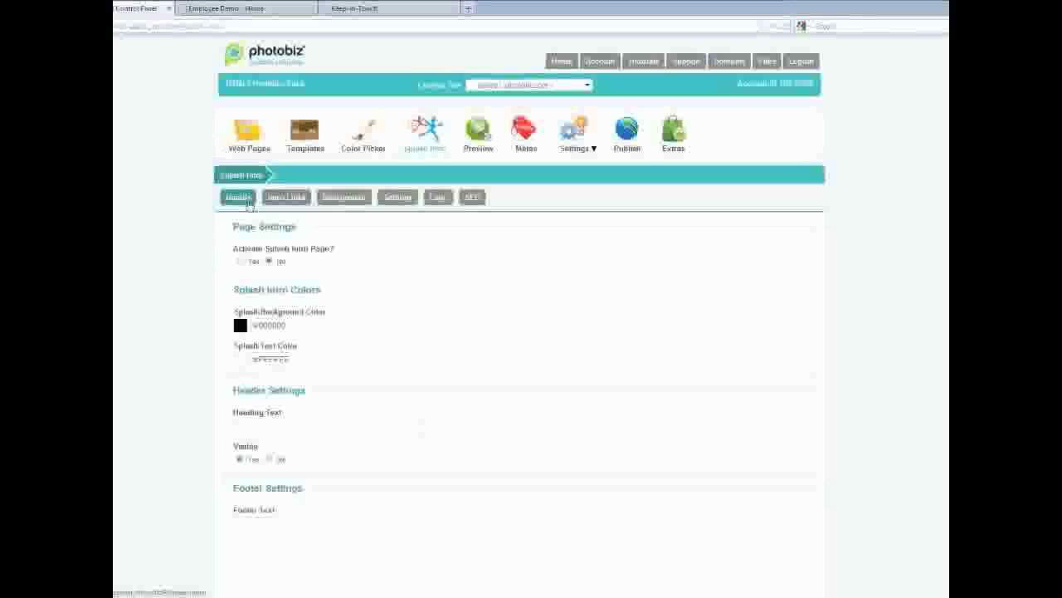
{"action": "left_click_drag", "start_coordinate": [233, 226], "coordinate": [304, 249]}
{"action": "left_click", "coordinate": [256, 259]}
{"action": "left_click", "coordinate": [241, 261]}
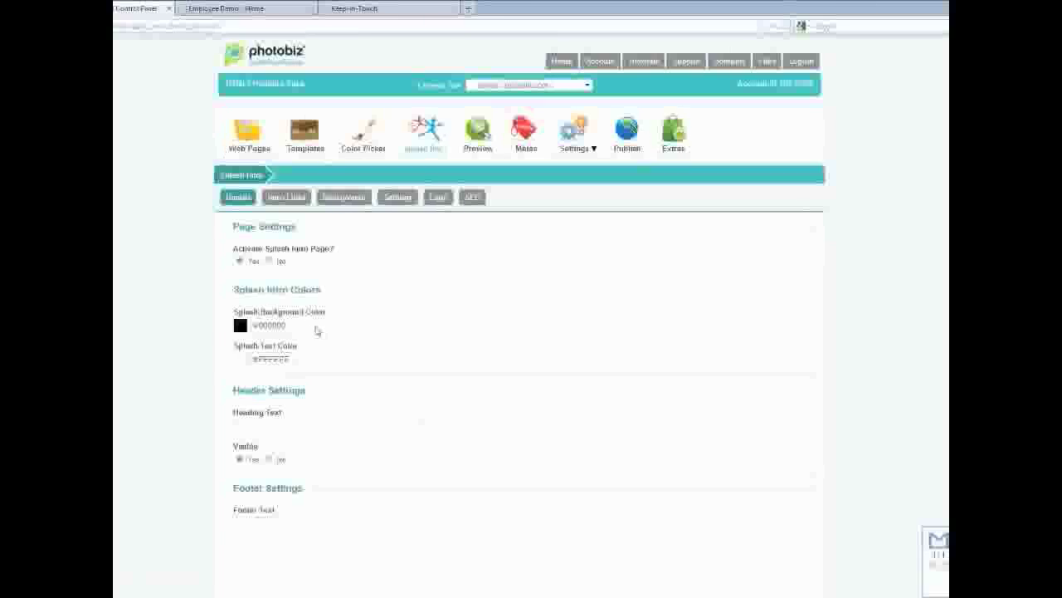
{"action": "scroll", "coordinate": [267, 362], "scroll_direction": "down", "scroll_amount": 1}
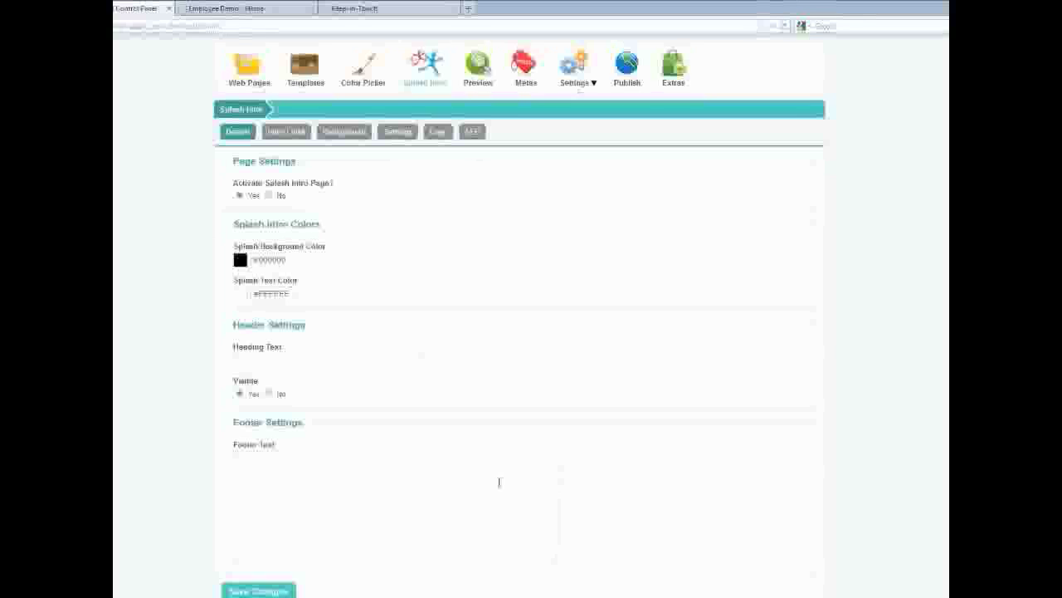
Step: Create a splash intro link titled Sample, going through the web page link options and leaving the link set to None
{"action": "left_click", "coordinate": [285, 131]}
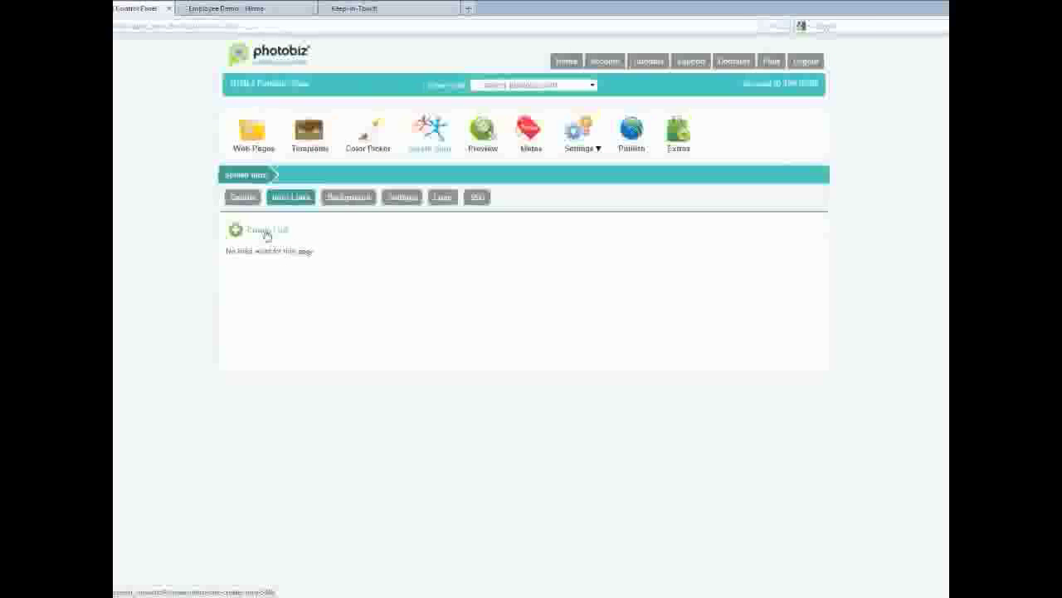
{"action": "left_click", "coordinate": [266, 235]}
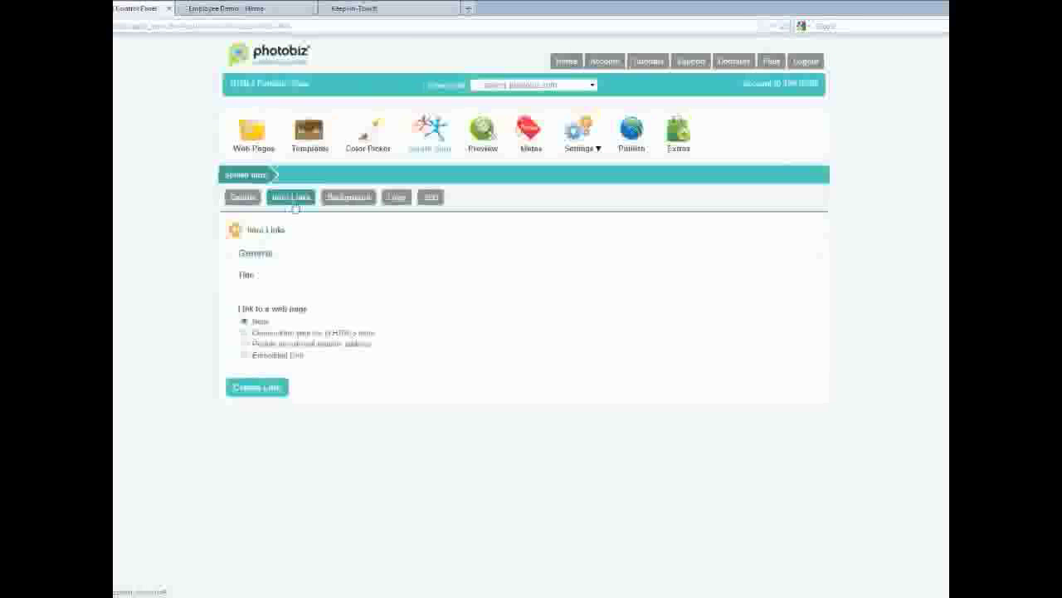
{"action": "left_click", "coordinate": [288, 205]}
{"action": "left_click", "coordinate": [278, 233]}
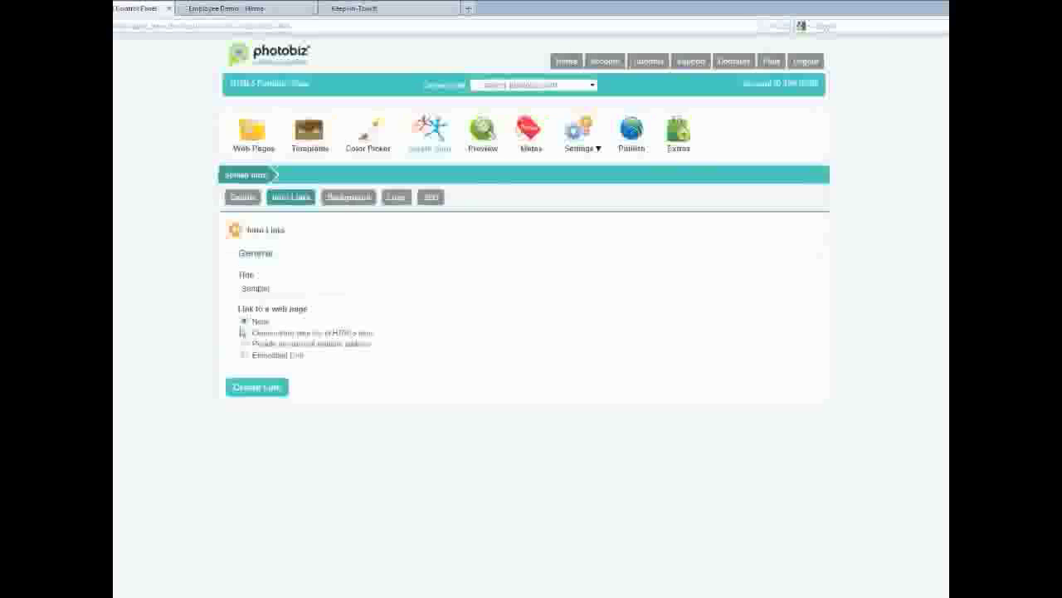
{"action": "left_click", "coordinate": [244, 332]}
{"action": "left_click", "coordinate": [244, 343]}
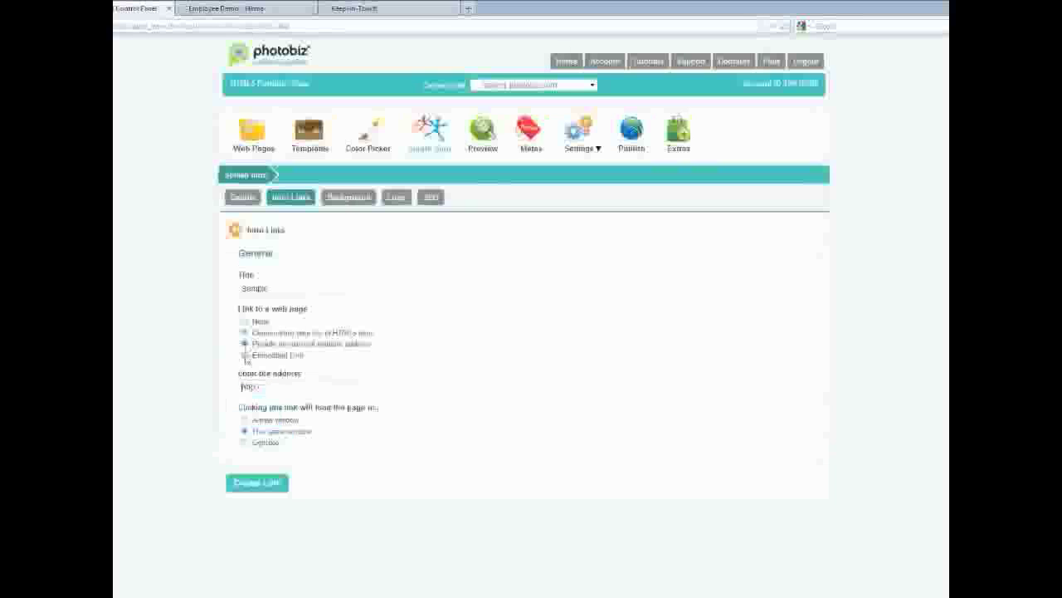
{"action": "left_click", "coordinate": [244, 354]}
{"action": "left_click", "coordinate": [244, 320]}
{"action": "left_click", "coordinate": [256, 388]}
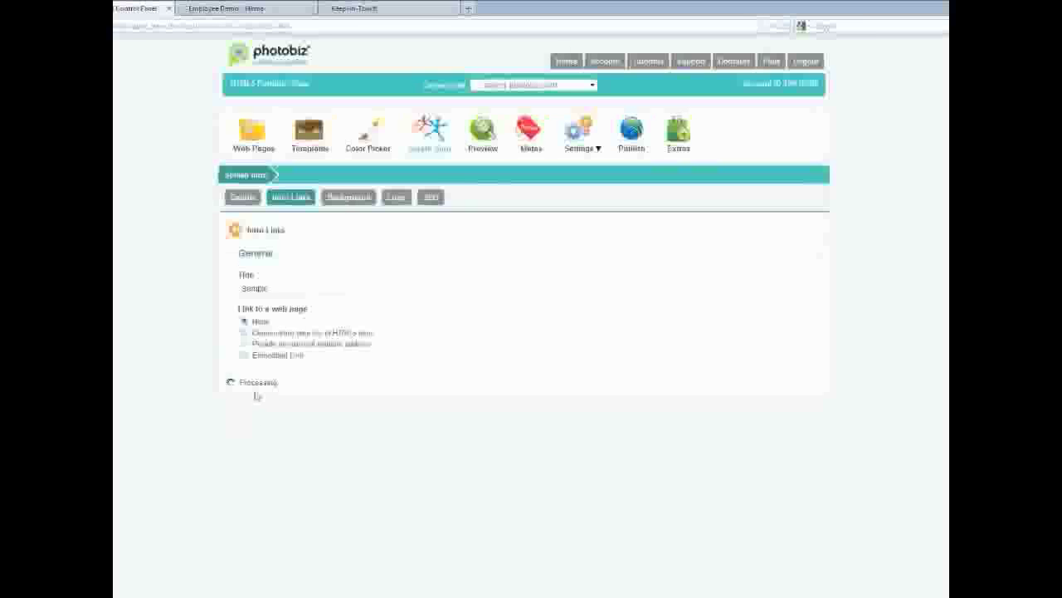
{"action": "scroll", "coordinate": [382, 440], "scroll_direction": "down", "scroll_amount": 1}
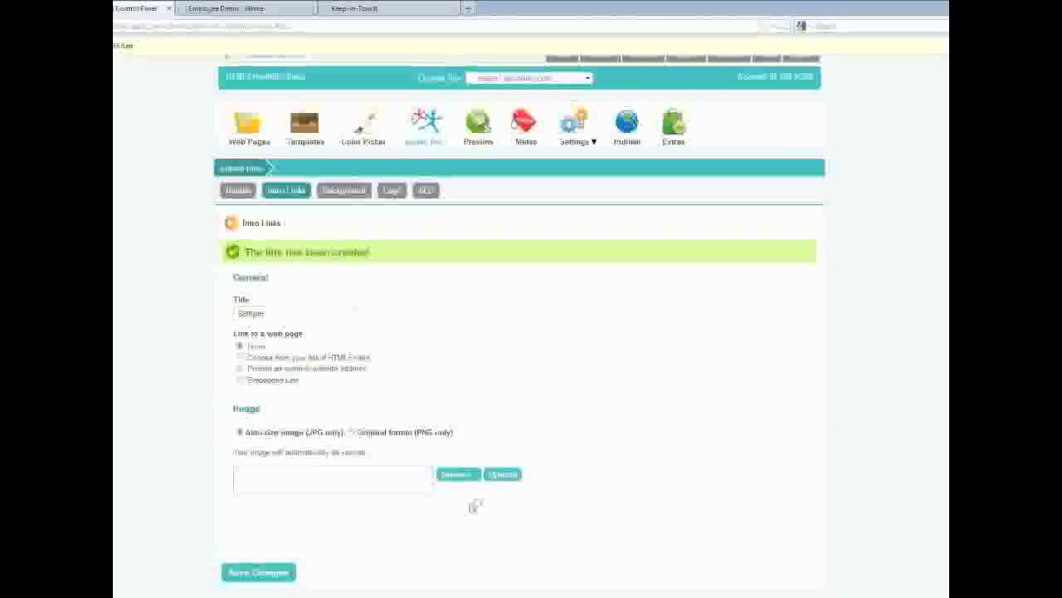
Step: Look through the splash intro's background options, including Custom Background and Background Library, and its background image settings
{"action": "left_click", "coordinate": [349, 216]}
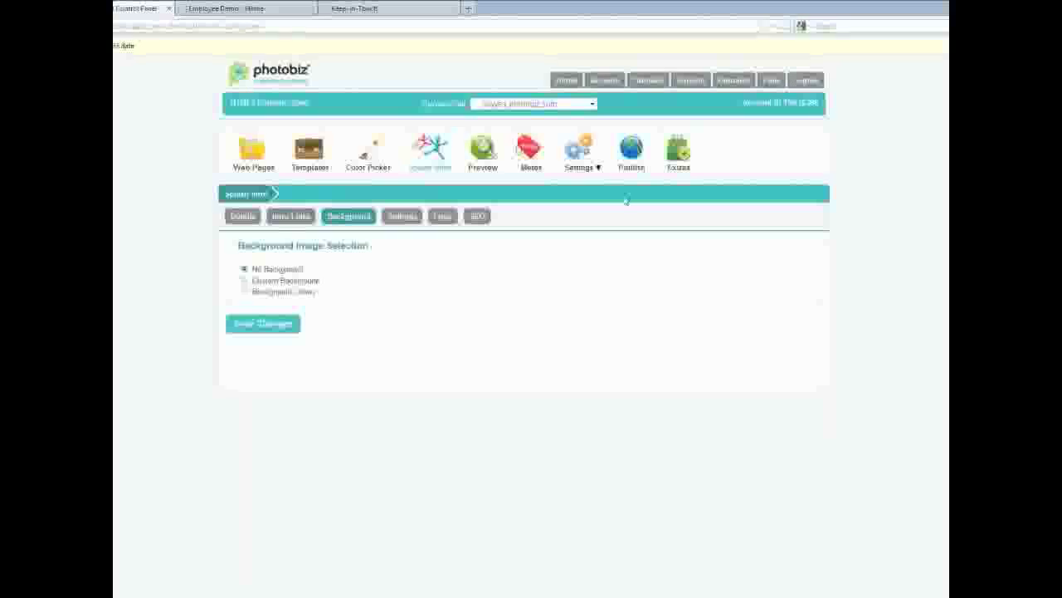
{"action": "mouse_move", "coordinate": [579, 156]}
{"action": "left_click", "coordinate": [244, 281]}
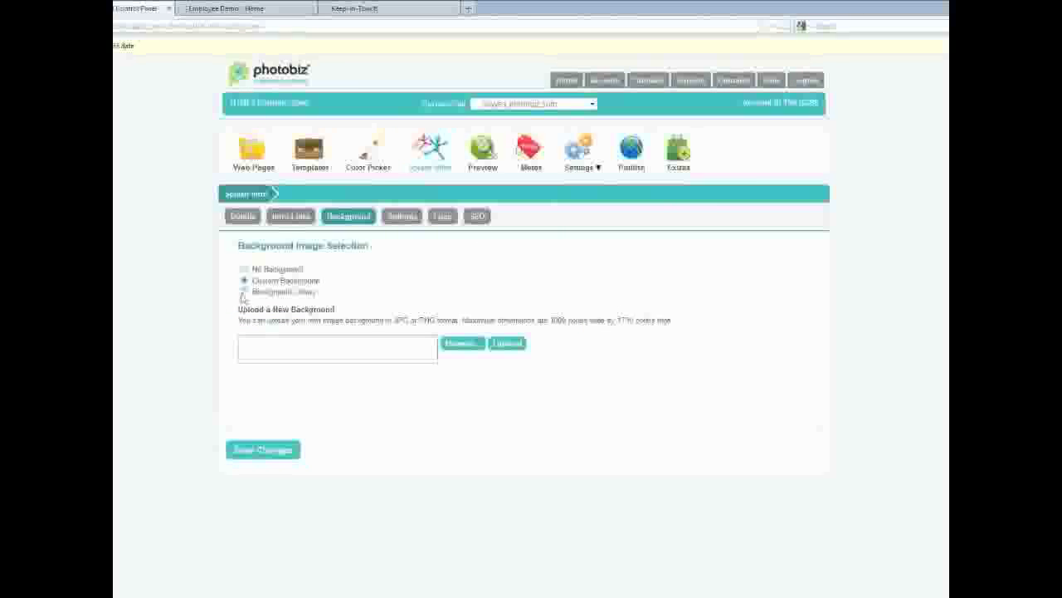
{"action": "left_click", "coordinate": [243, 292]}
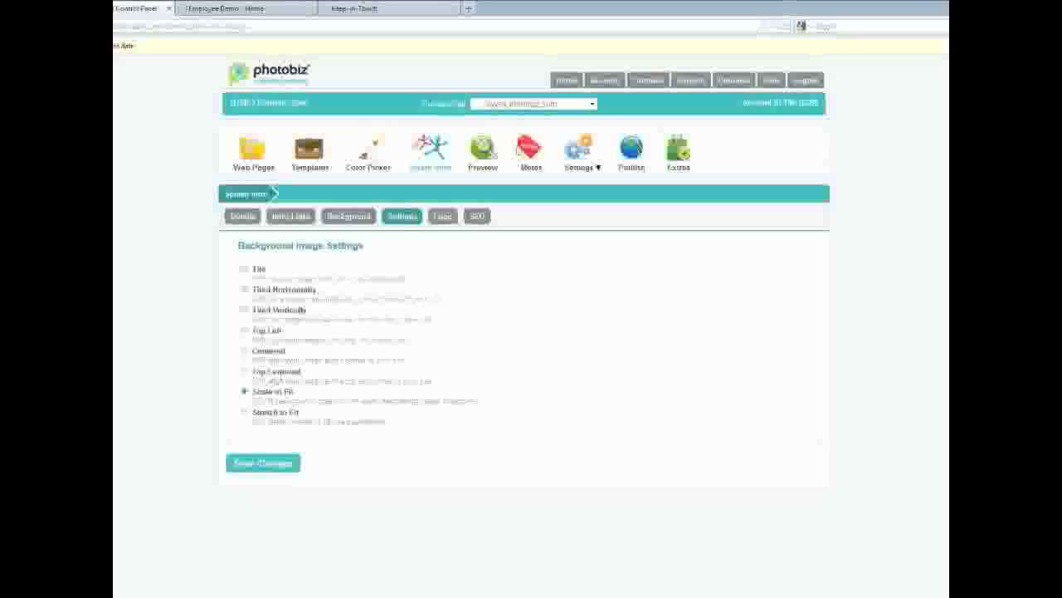
Step: Open the splash intro's logo upload options, choose Original Format and read the maximum dimensions note
{"action": "left_click", "coordinate": [442, 217]}
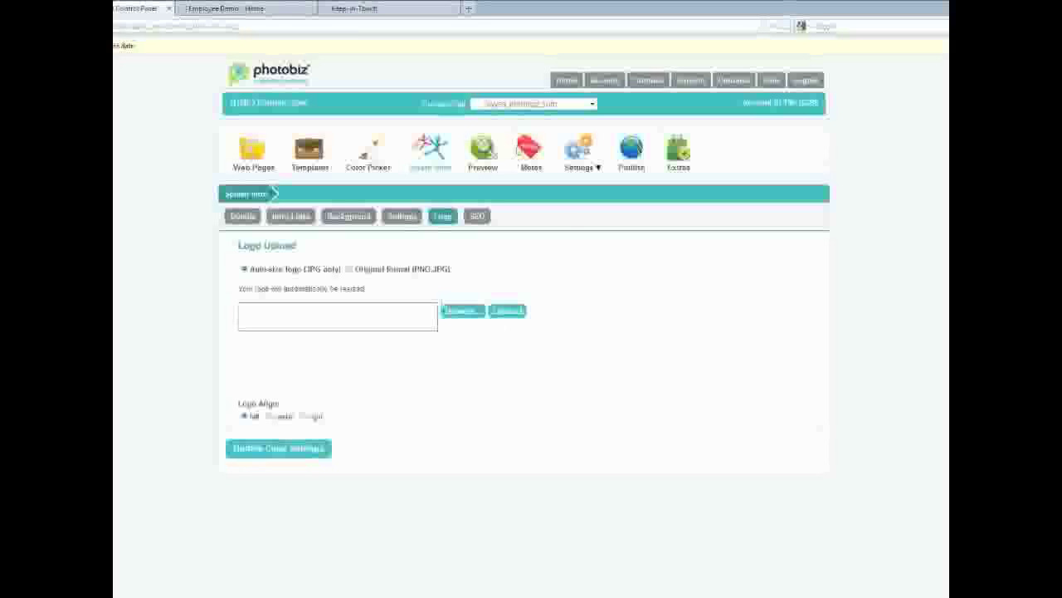
{"action": "mouse_move", "coordinate": [585, 169]}
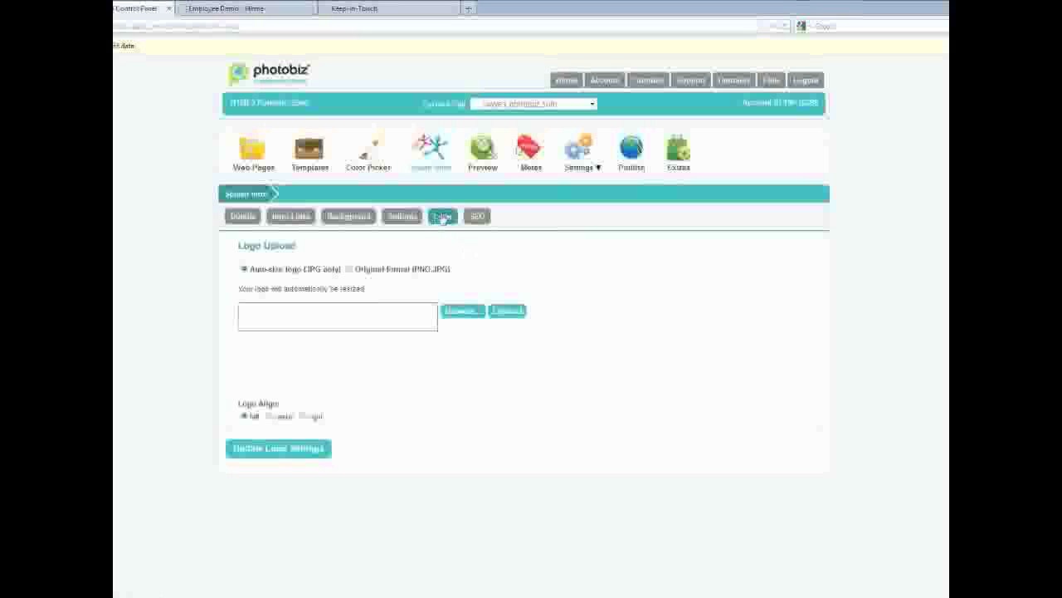
{"action": "left_click", "coordinate": [348, 269]}
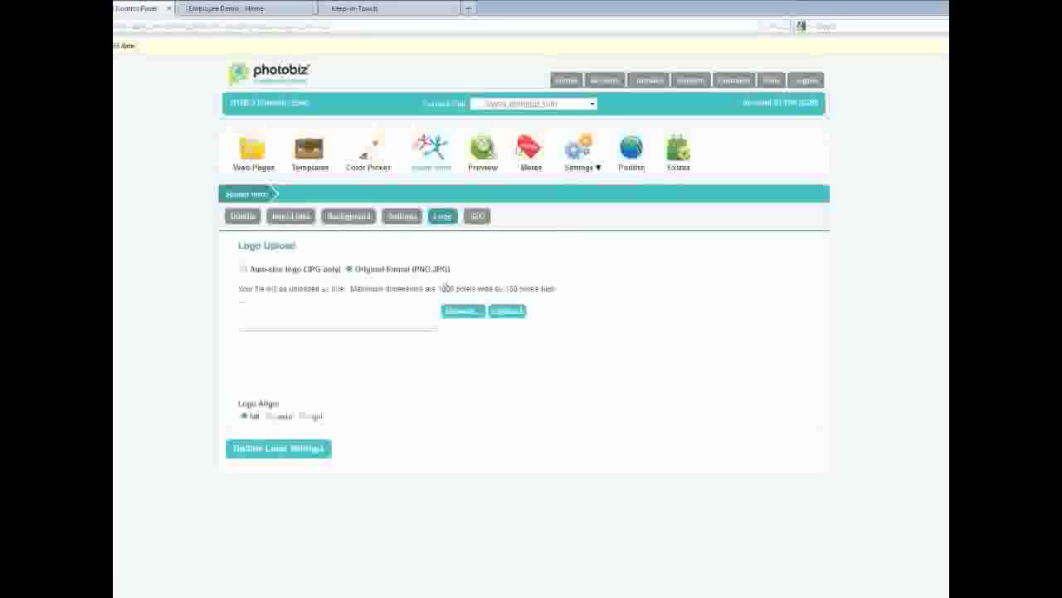
{"action": "left_click_drag", "start_coordinate": [344, 288], "coordinate": [566, 294]}
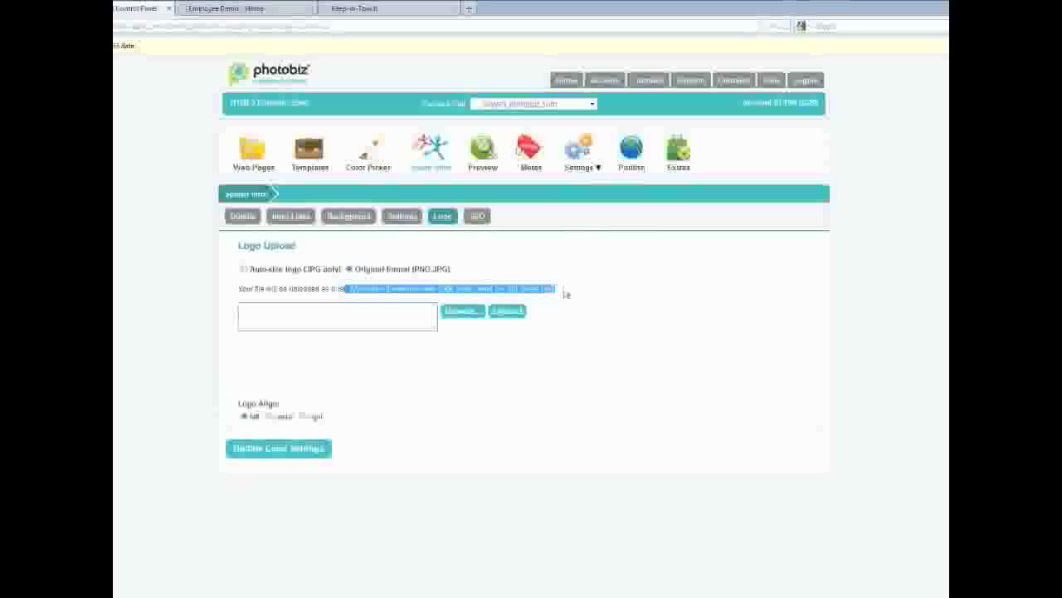
Step: Review the splash intro's search engine optimization fields for page title, meta description and meta keywords
{"action": "left_click", "coordinate": [478, 216]}
{"action": "left_click_drag", "start_coordinate": [238, 243], "coordinate": [386, 261]}
{"action": "left_click", "coordinate": [225, 250]}
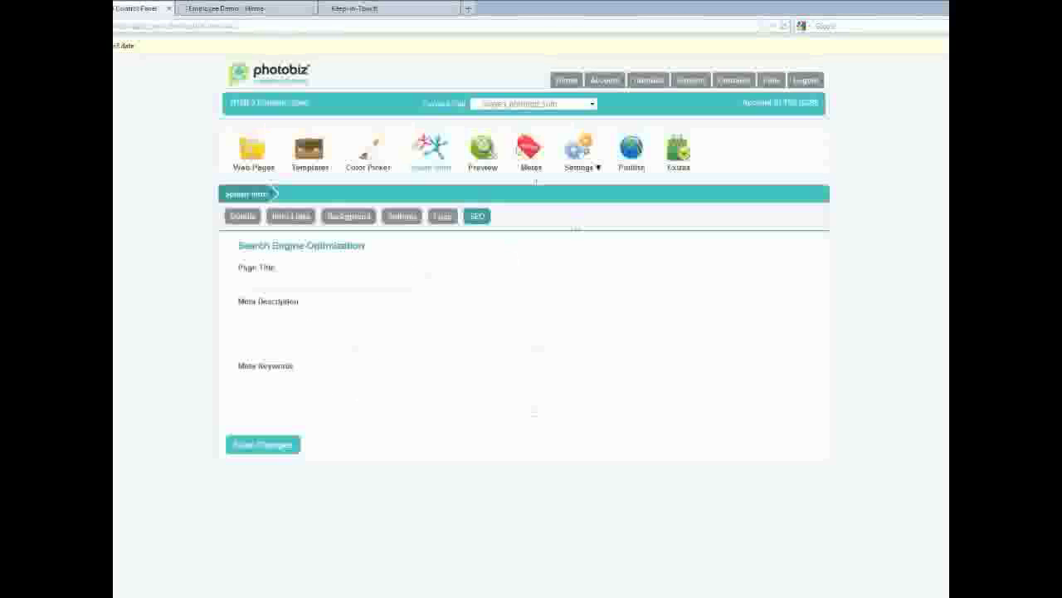
Step: Open the site-wide metas and read the guidance for the website title, description and keywords
{"action": "left_click", "coordinate": [531, 170]}
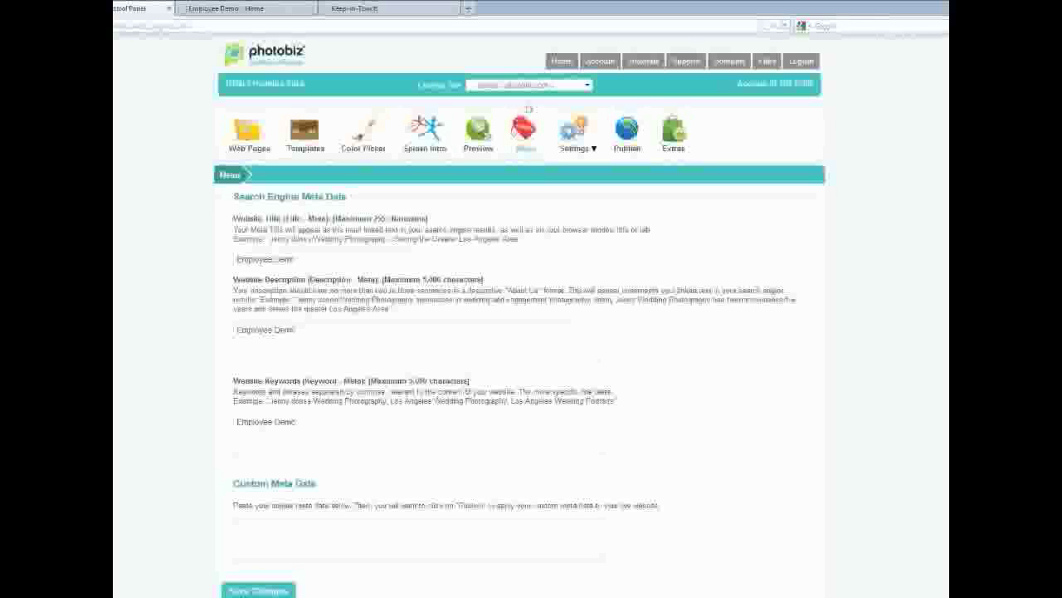
{"action": "left_click_drag", "start_coordinate": [233, 215], "coordinate": [474, 240]}
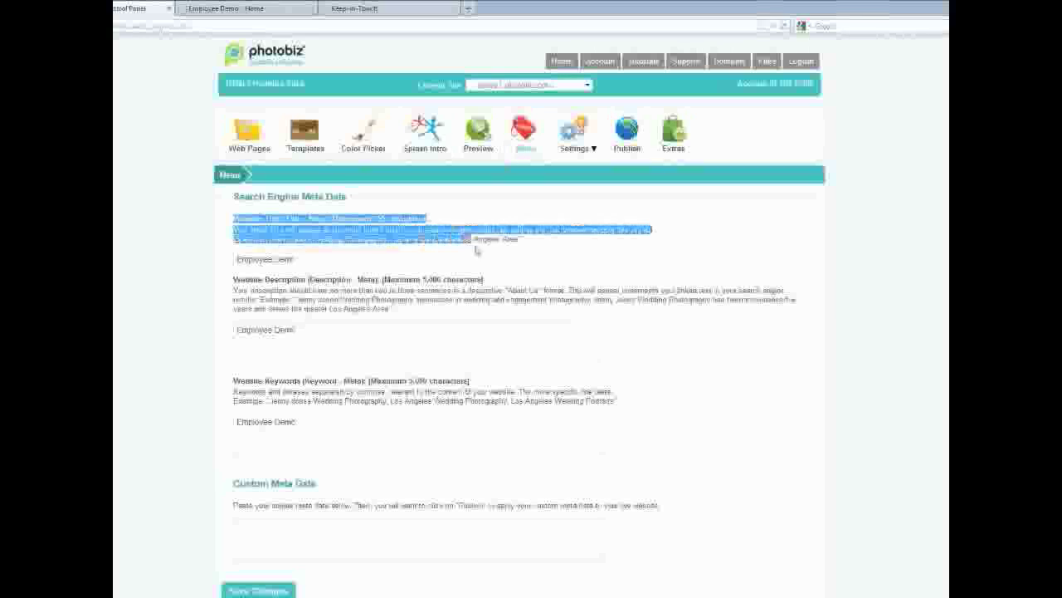
{"action": "left_click", "coordinate": [557, 256]}
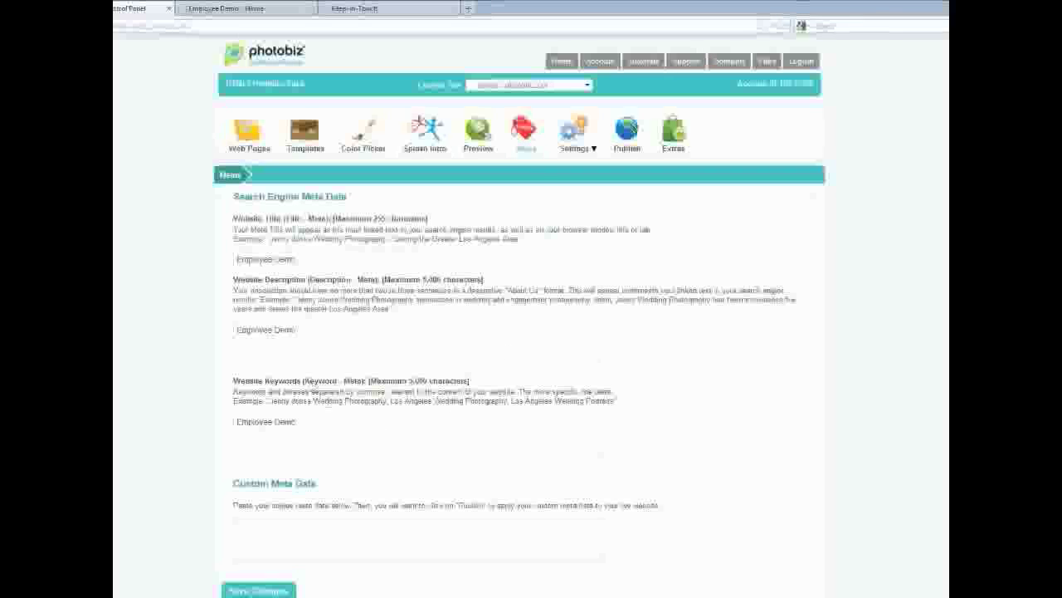
{"action": "scroll", "coordinate": [270, 473], "scroll_direction": "down", "scroll_amount": 1}
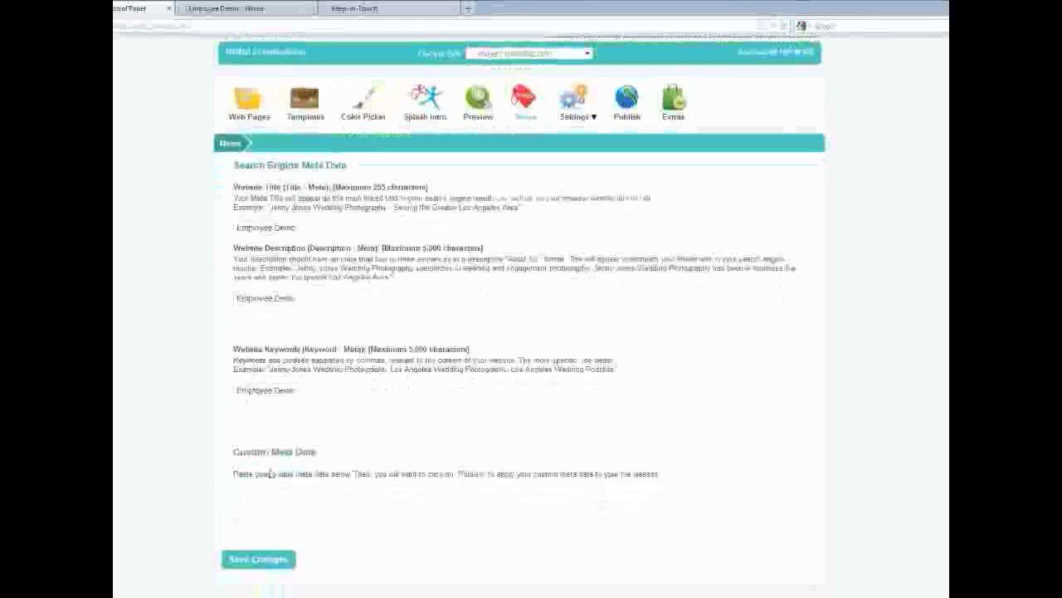
Step: Review the Custom Meta Data section of the metas and open the Site Analytics settings
{"action": "mouse_move", "coordinate": [227, 456]}
{"action": "left_mouse_down"}
{"action": "mouse_move", "coordinate": [374, 457]}
{"action": "mouse_move", "coordinate": [235, 451]}
{"action": "left_mouse_up"}
{"action": "left_click", "coordinate": [373, 457]}
{"action": "left_click", "coordinate": [235, 451]}
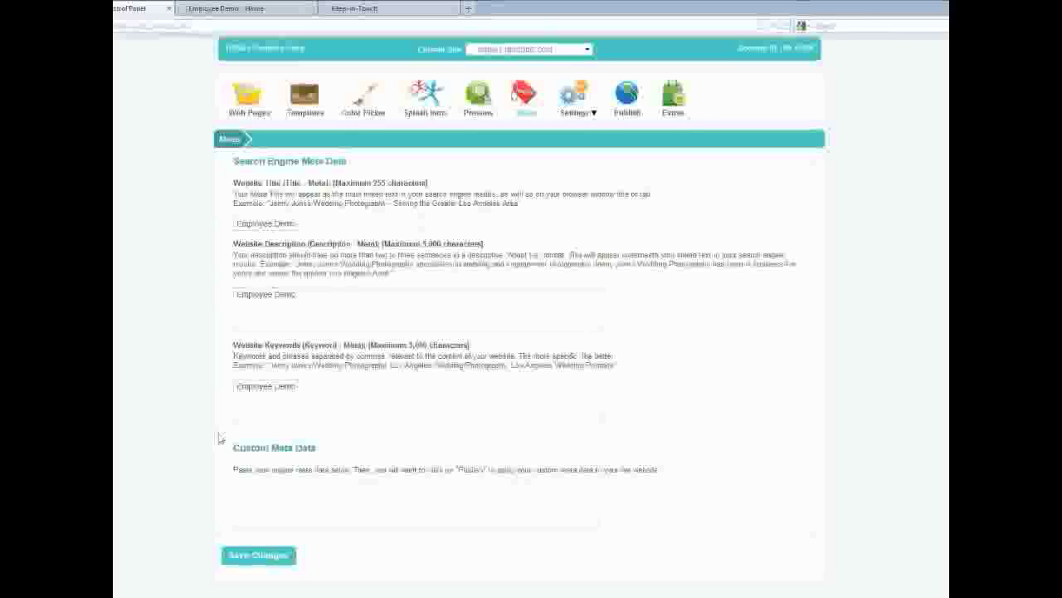
{"action": "left_click_drag", "start_coordinate": [235, 455], "coordinate": [332, 456]}
{"action": "left_click", "coordinate": [326, 459]}
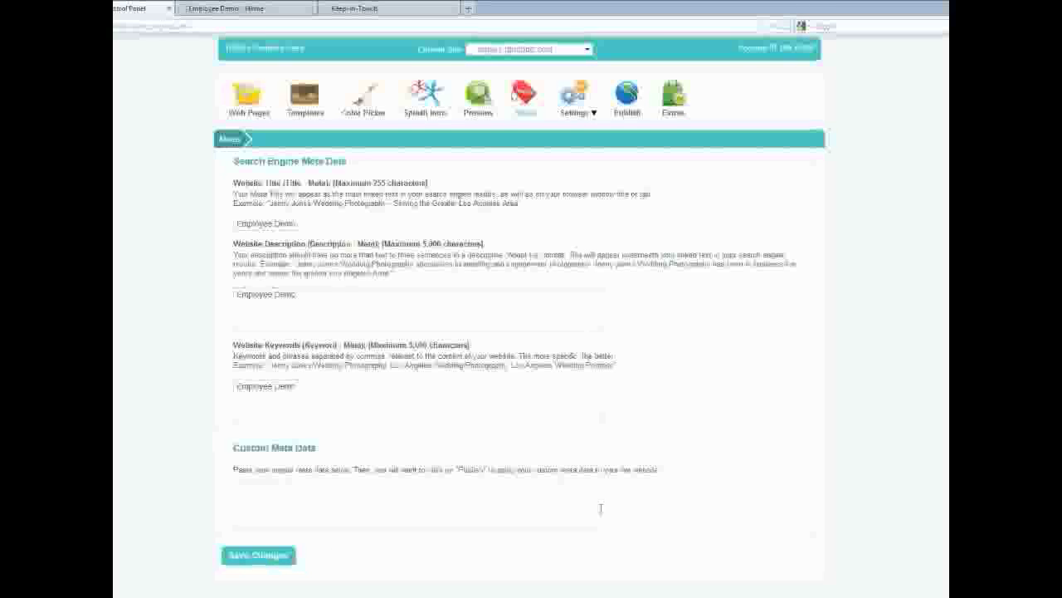
{"action": "mouse_move", "coordinate": [579, 116]}
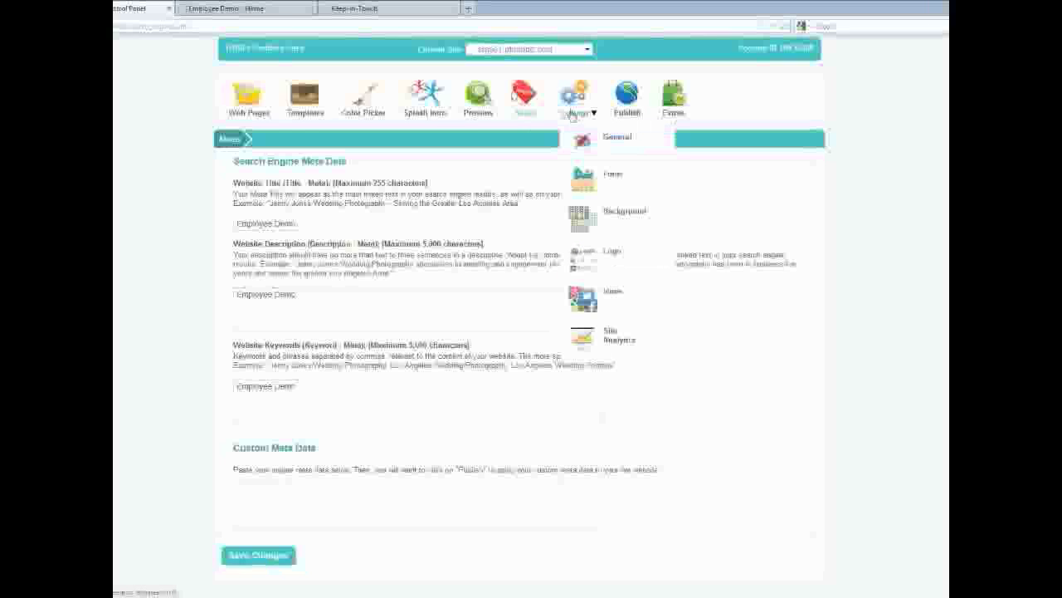
{"action": "left_click", "coordinate": [620, 340]}
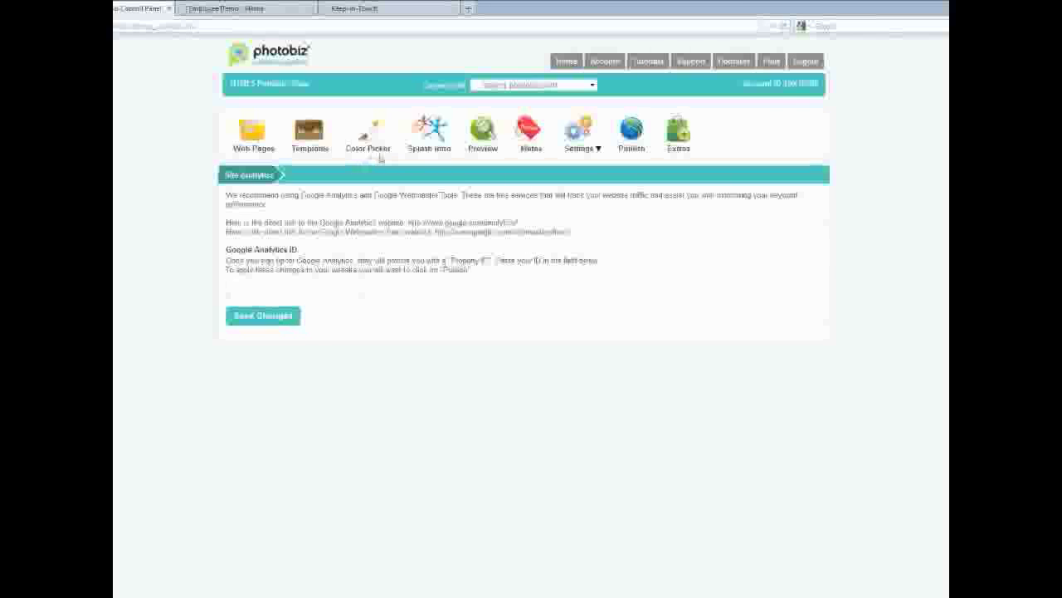
Step: Open the web pages and look through the Home gallery's images, layout, slideshow and details
{"action": "left_click", "coordinate": [256, 146]}
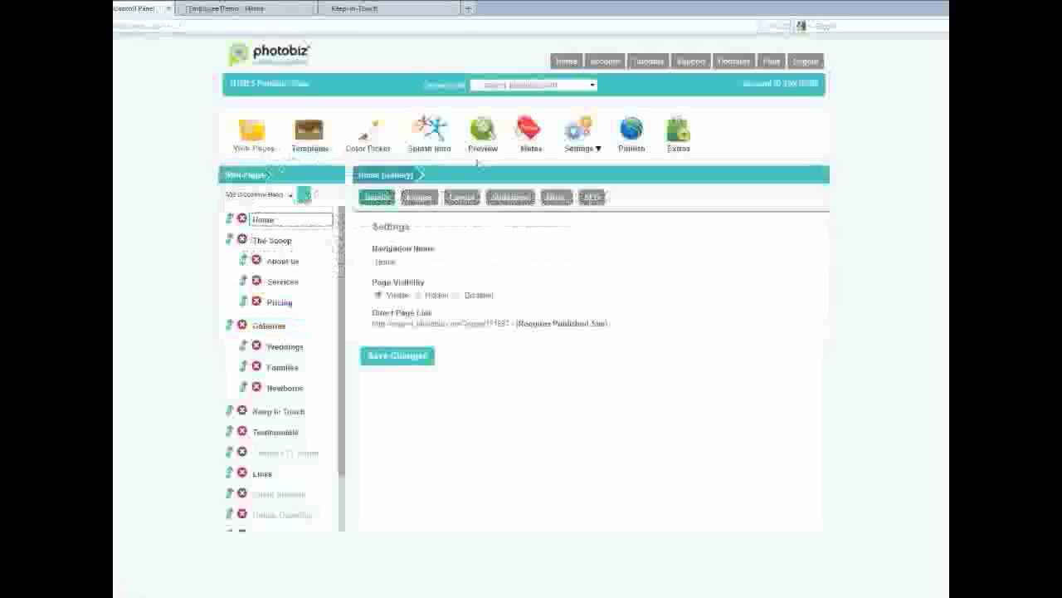
{"action": "left_click", "coordinate": [419, 199]}
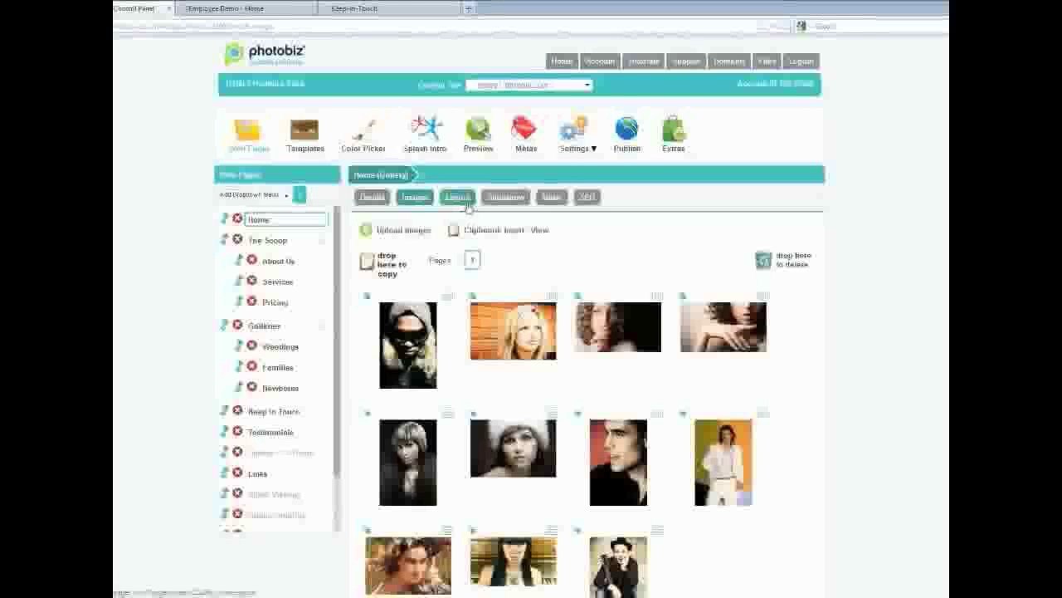
{"action": "left_click", "coordinate": [462, 199]}
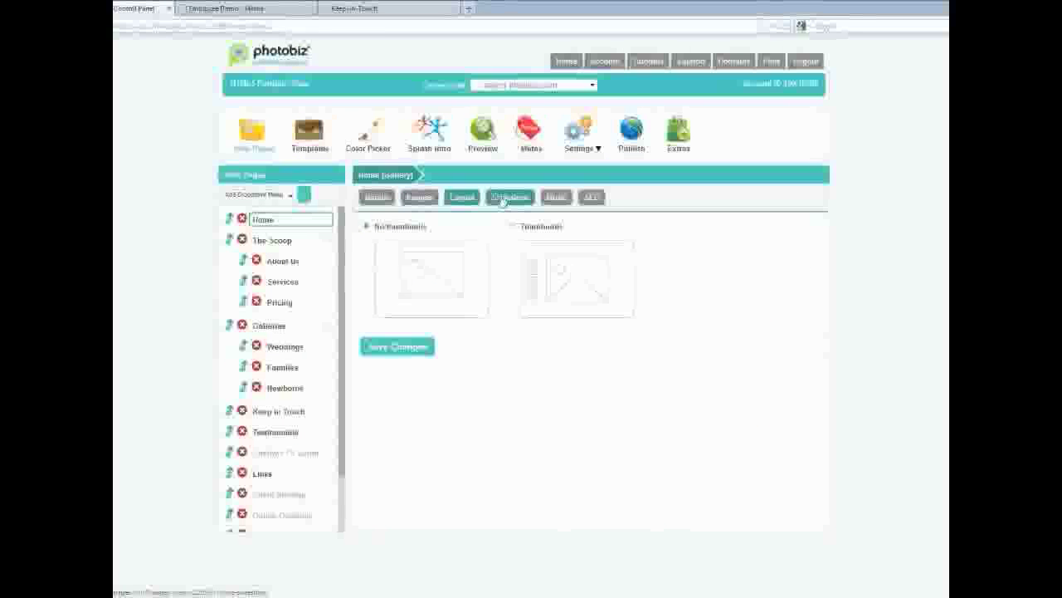
{"action": "left_click", "coordinate": [503, 200]}
{"action": "left_click", "coordinate": [377, 197]}
Step: Look over the full list of web pages and the images imported into the Home gallery
{"action": "scroll", "coordinate": [342, 307], "scroll_direction": "down", "scroll_amount": 2}
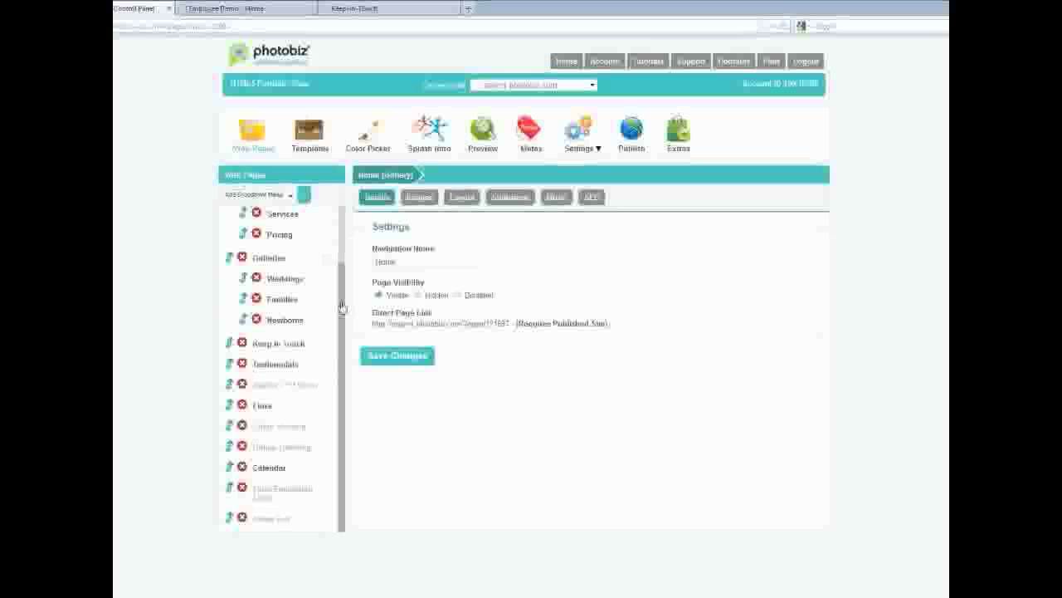
{"action": "scroll", "coordinate": [342, 308], "scroll_direction": "up", "scroll_amount": 3}
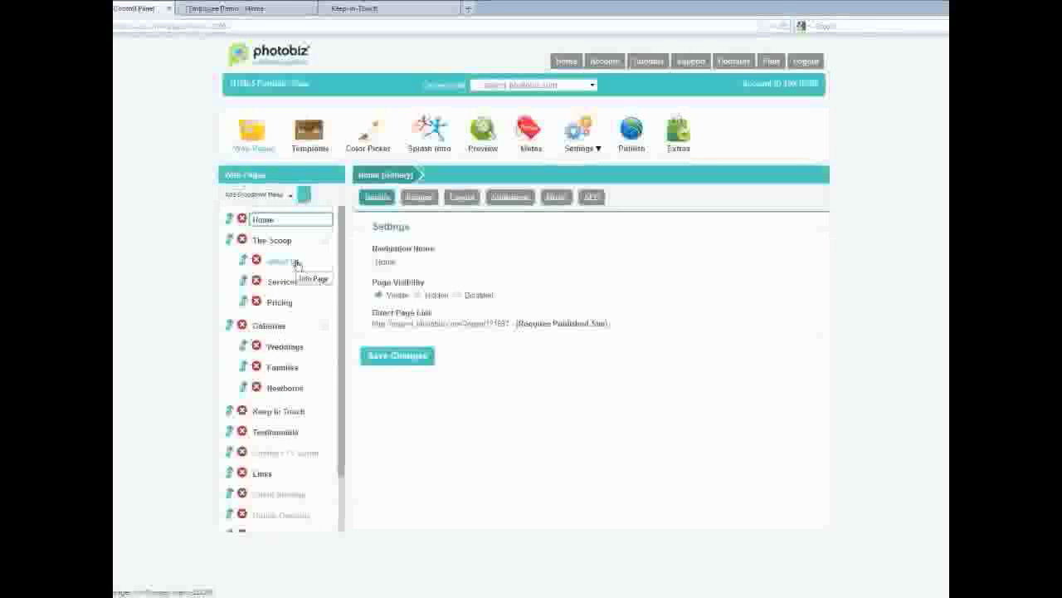
{"action": "left_click", "coordinate": [418, 197]}
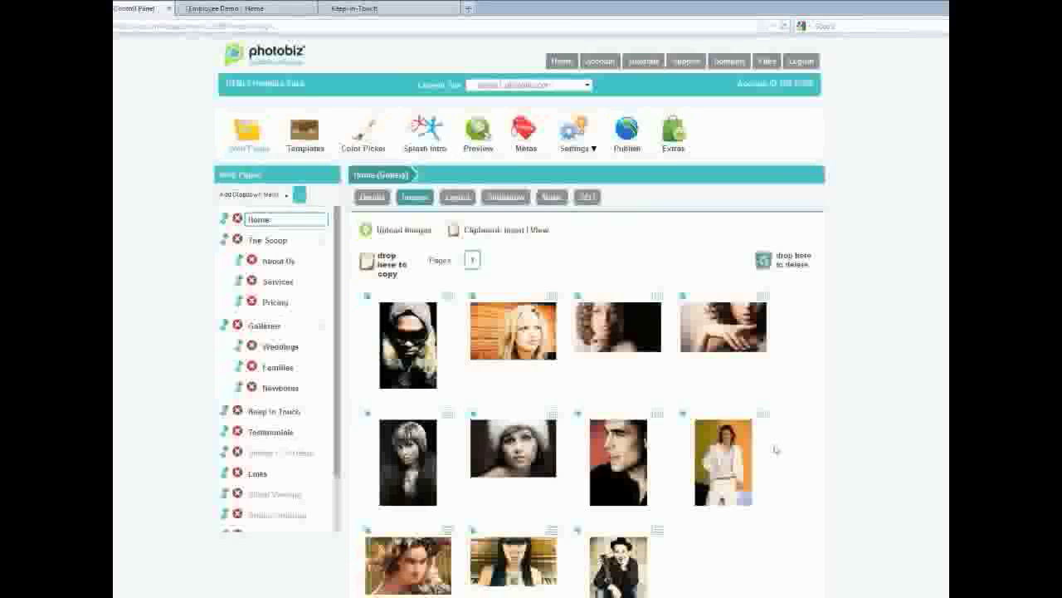
{"action": "scroll", "coordinate": [776, 456], "scroll_direction": "down", "scroll_amount": 1}
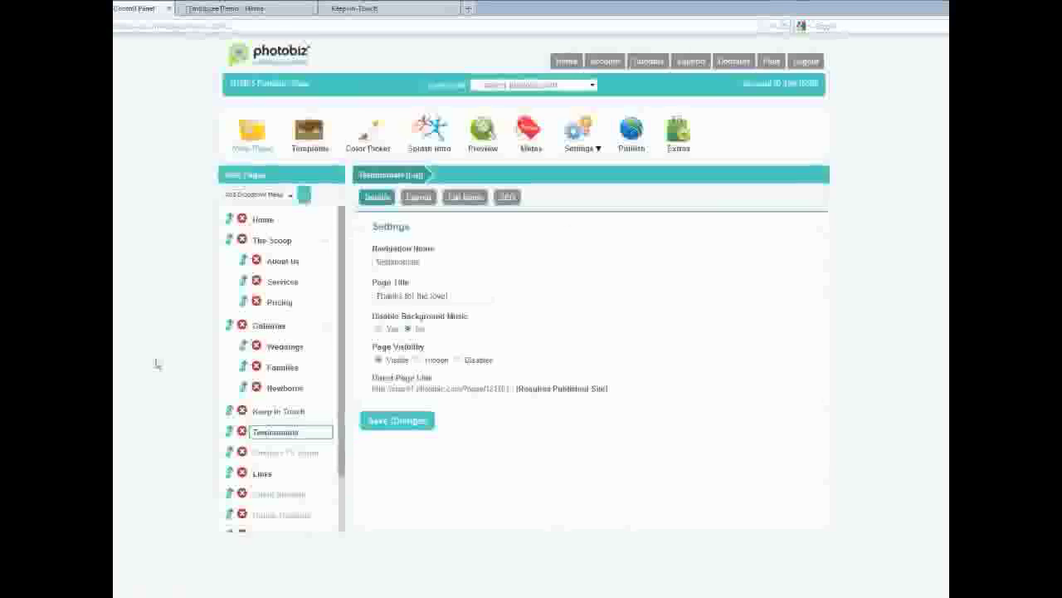
Step: Open the Testimonials page and examine its details and the content of its list item
{"action": "double_click", "coordinate": [264, 435]}
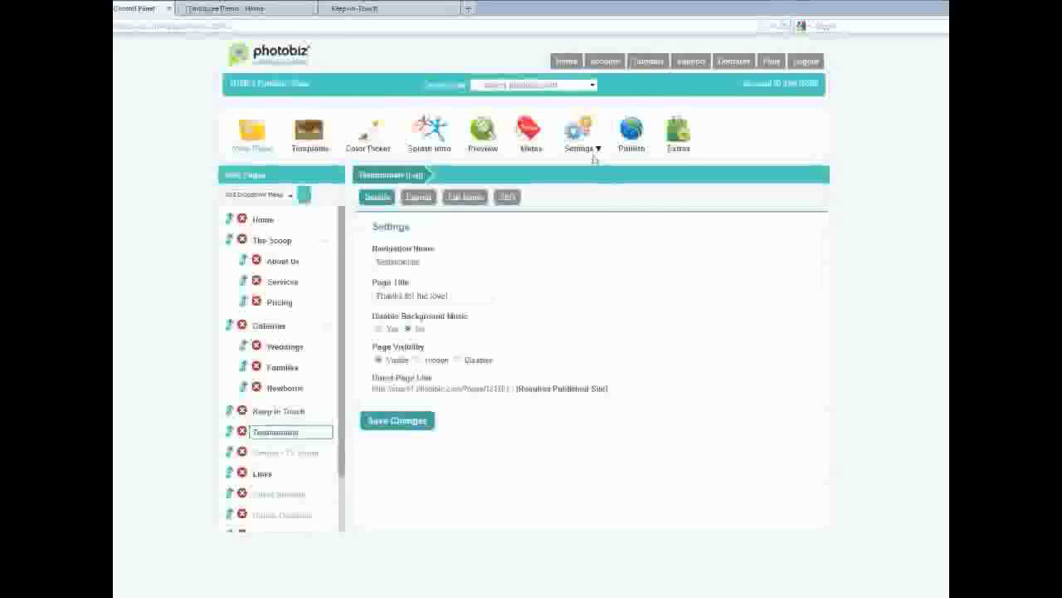
{"action": "left_click", "coordinate": [579, 134]}
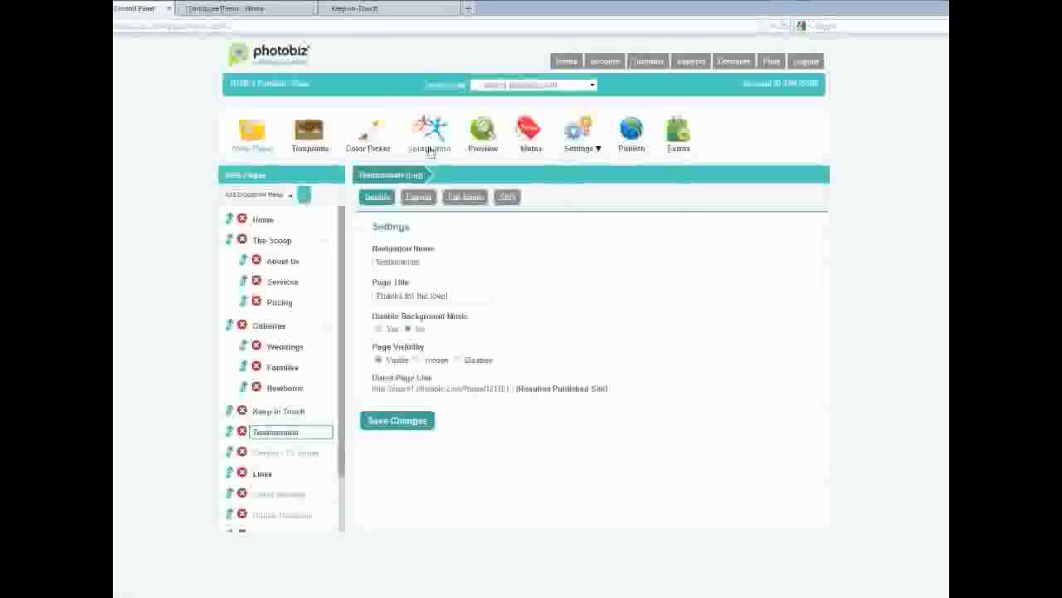
{"action": "left_click", "coordinate": [466, 198]}
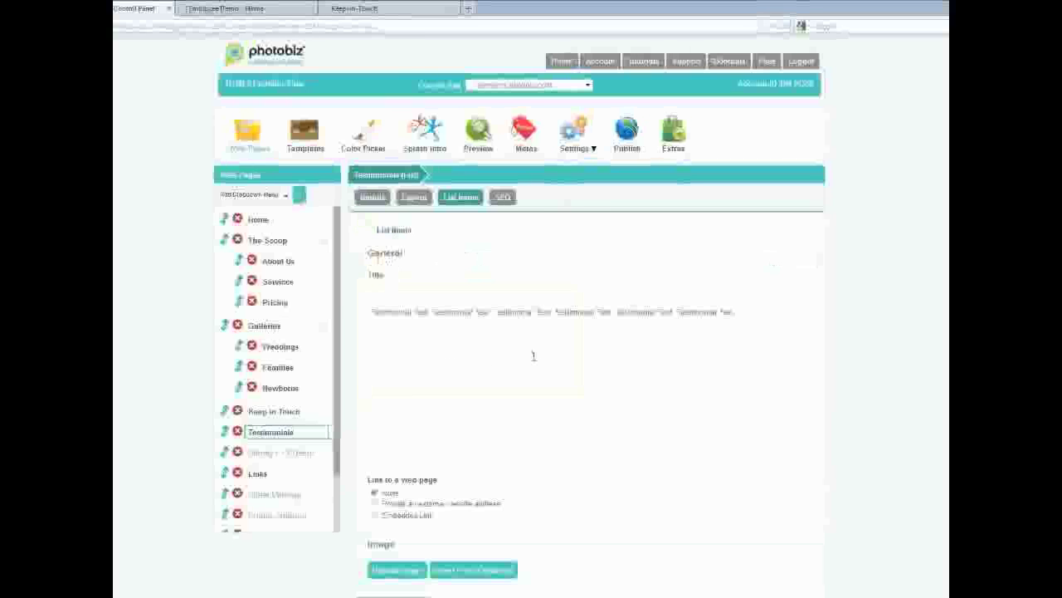
Step: View the home page in both open site versions and browse Testimonials, Links and Keep in Touch in the version with the right-aligned logo
{"action": "left_click", "coordinate": [282, 10]}
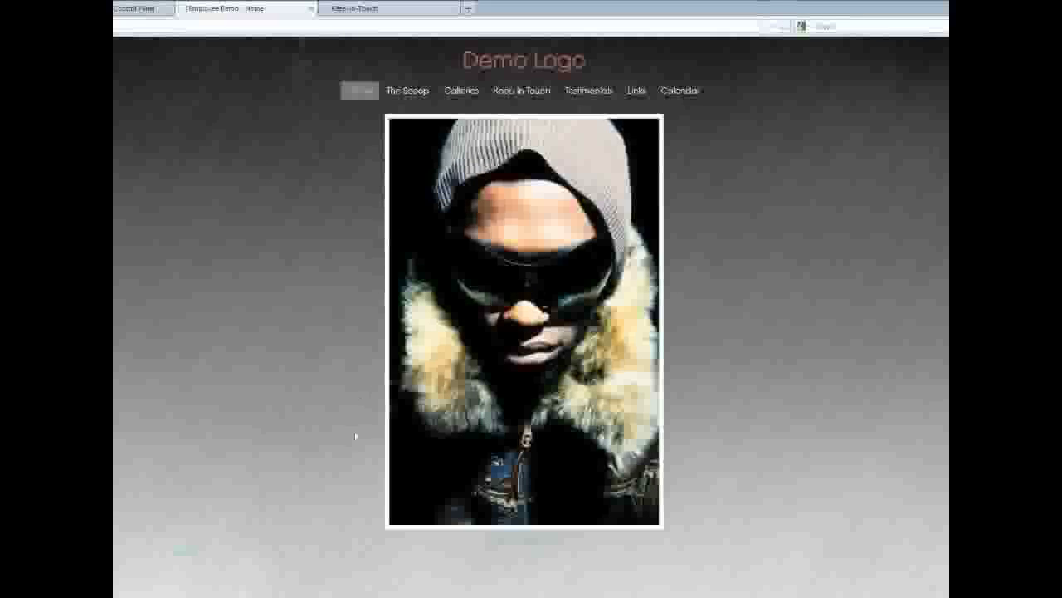
{"action": "left_click", "coordinate": [384, 10]}
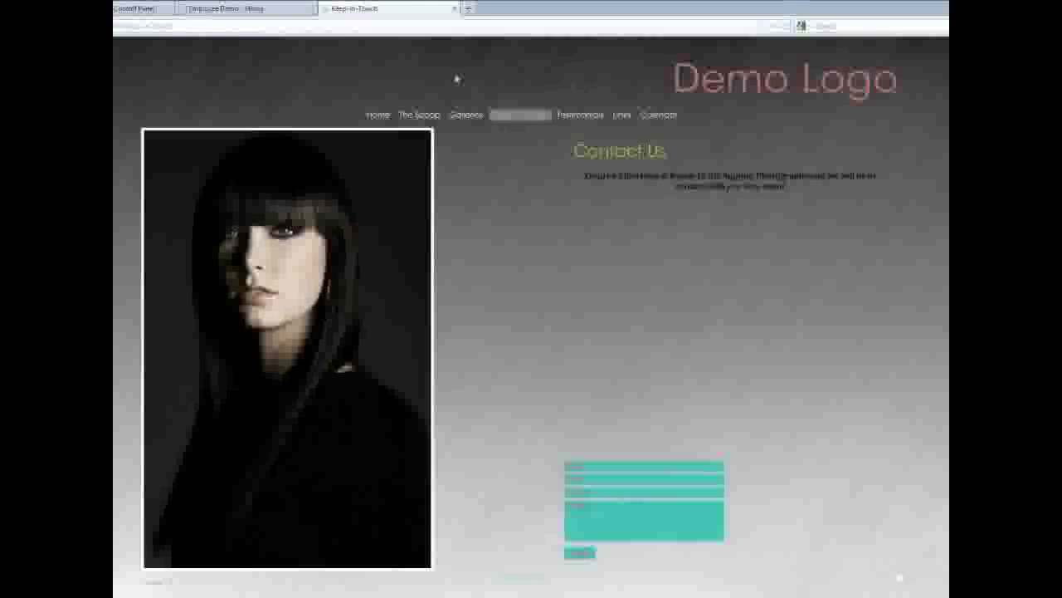
{"action": "left_click", "coordinate": [375, 116]}
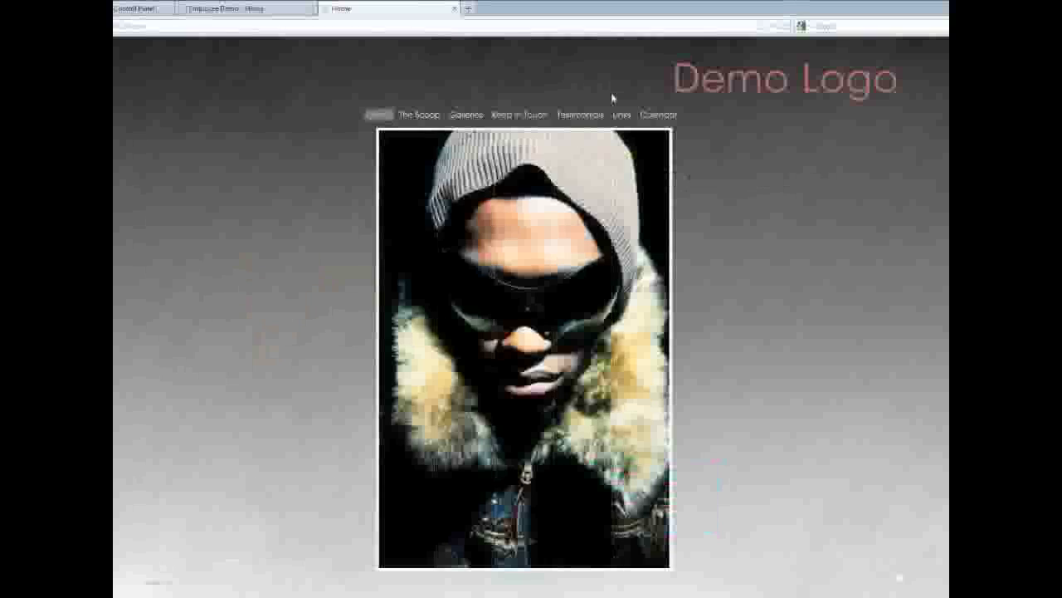
{"action": "left_click", "coordinate": [597, 123]}
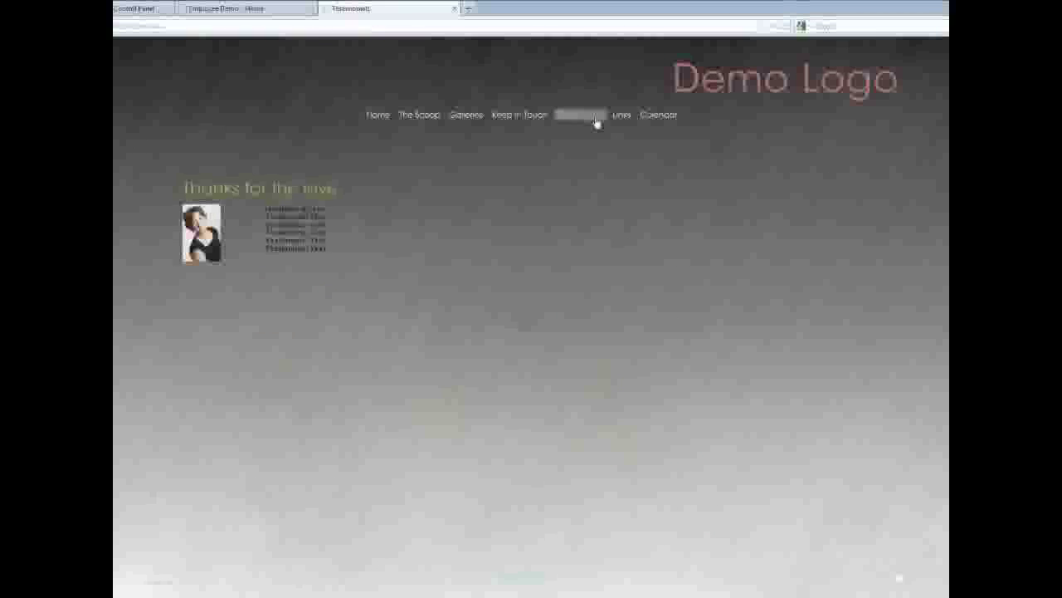
{"action": "left_click", "coordinate": [624, 121]}
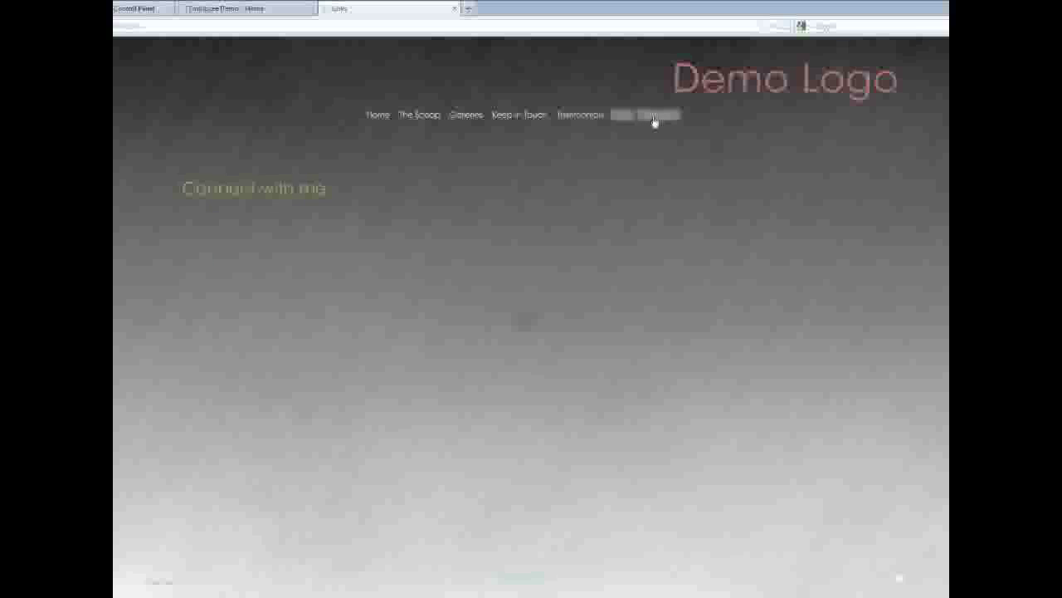
{"action": "left_click", "coordinate": [523, 118]}
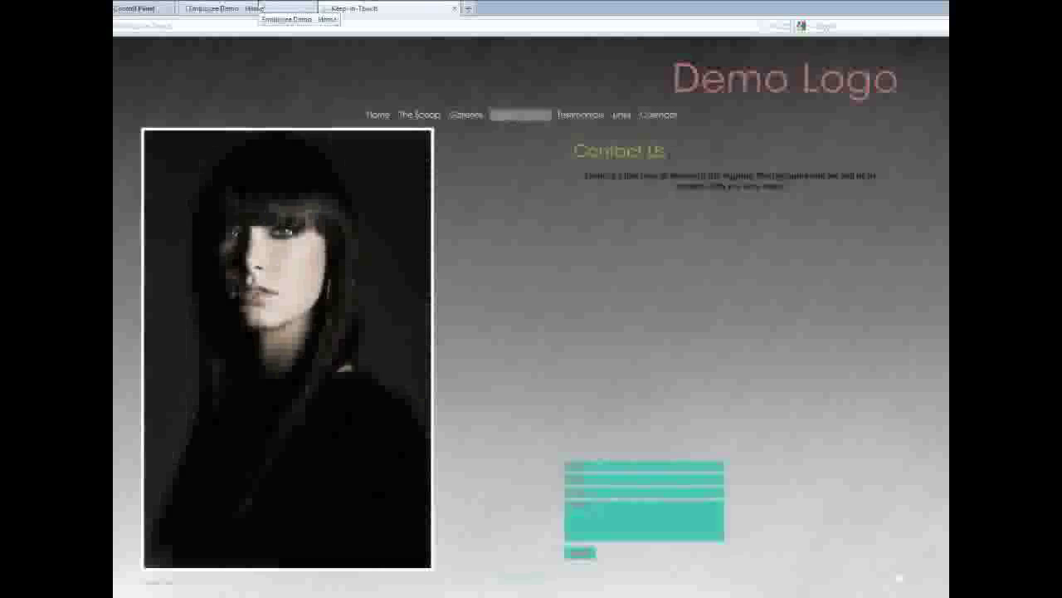
Step: Open the Keep in Touch page in the version with the centered logo and compare it with the other site version
{"action": "left_click", "coordinate": [257, 7]}
{"action": "left_click", "coordinate": [540, 93]}
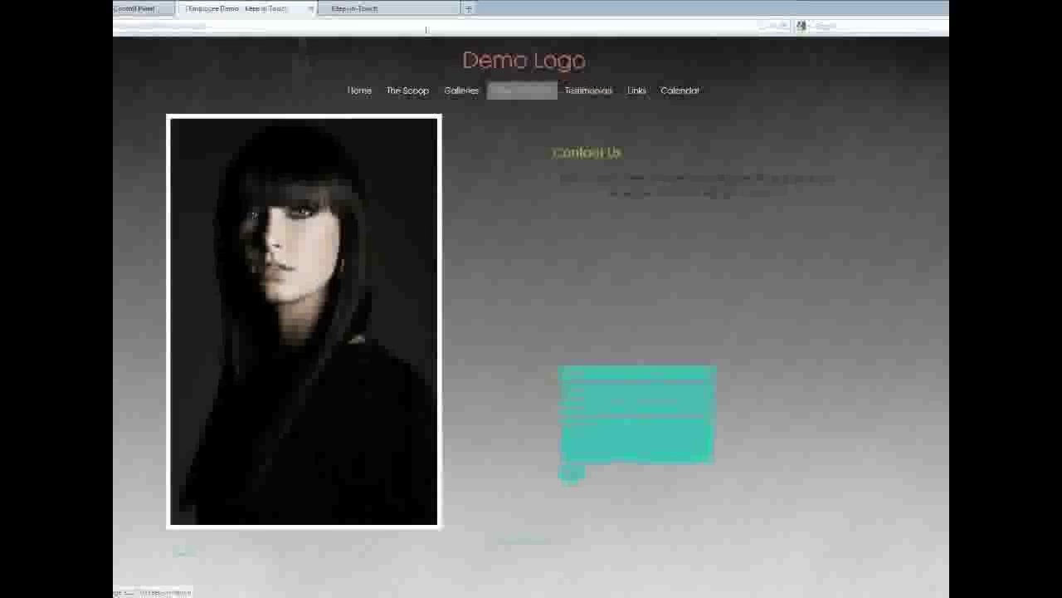
{"action": "left_click", "coordinate": [365, 8]}
{"action": "left_click", "coordinate": [249, 7]}
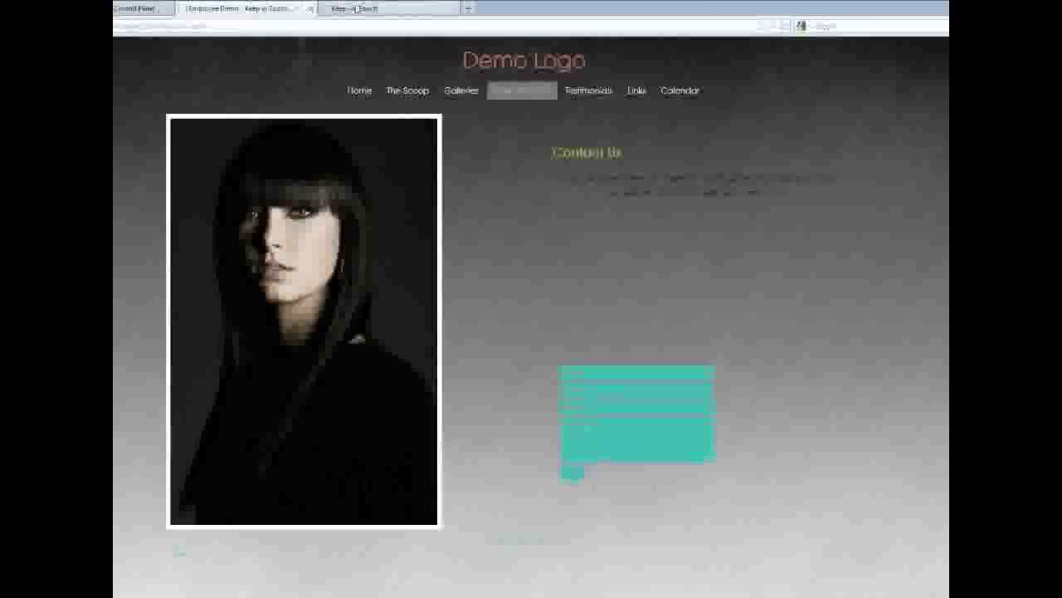
{"action": "left_click", "coordinate": [365, 8]}
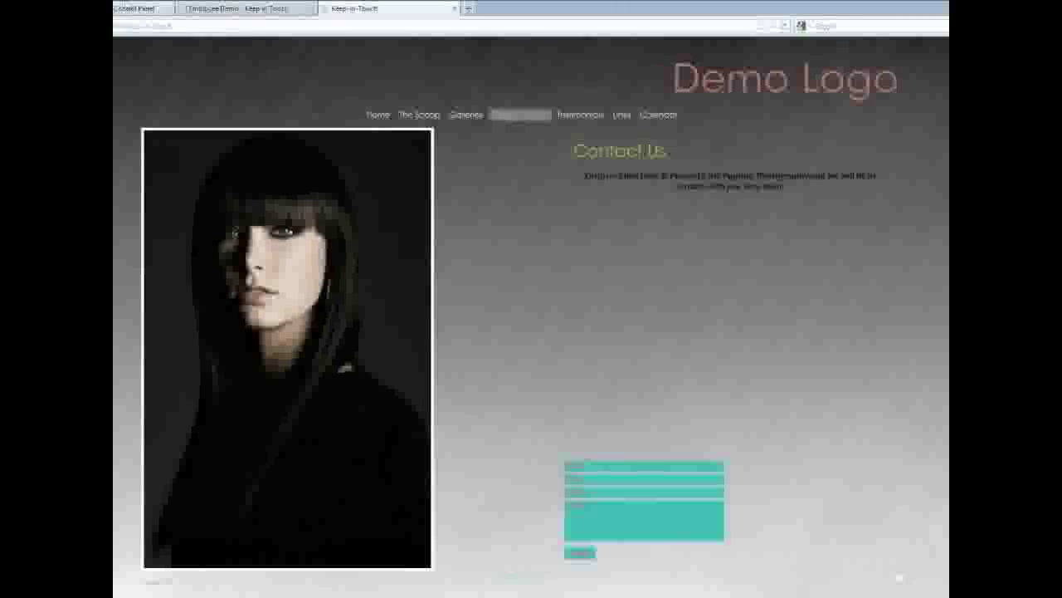
Step: Check the Domains option in the control panel, then switch to PowerPoint and present the slide on assigning the main domain to HTML5
{"action": "left_click", "coordinate": [137, 8]}
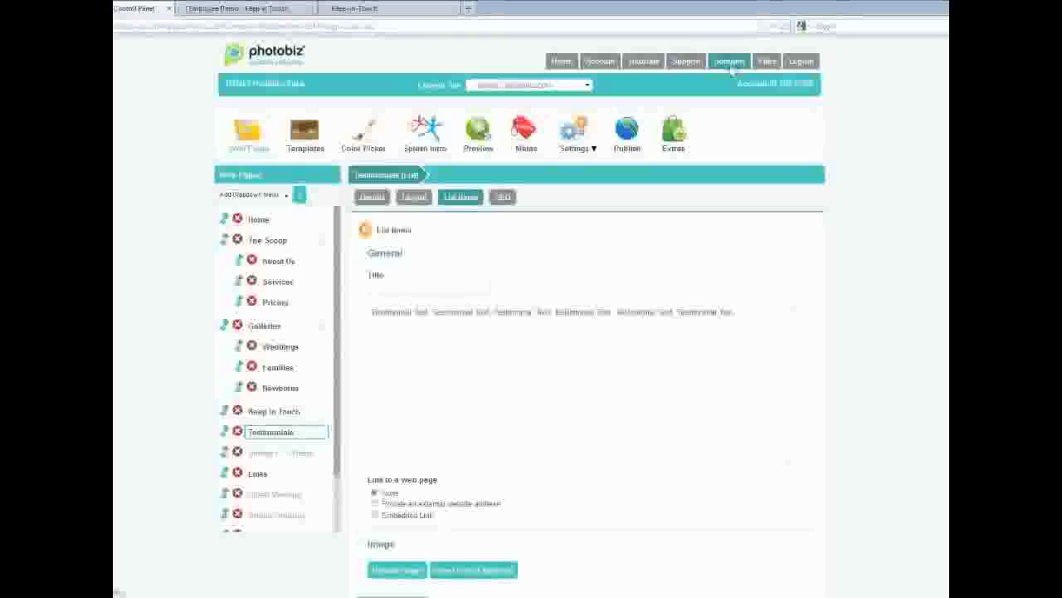
{"action": "left_click", "coordinate": [730, 66]}
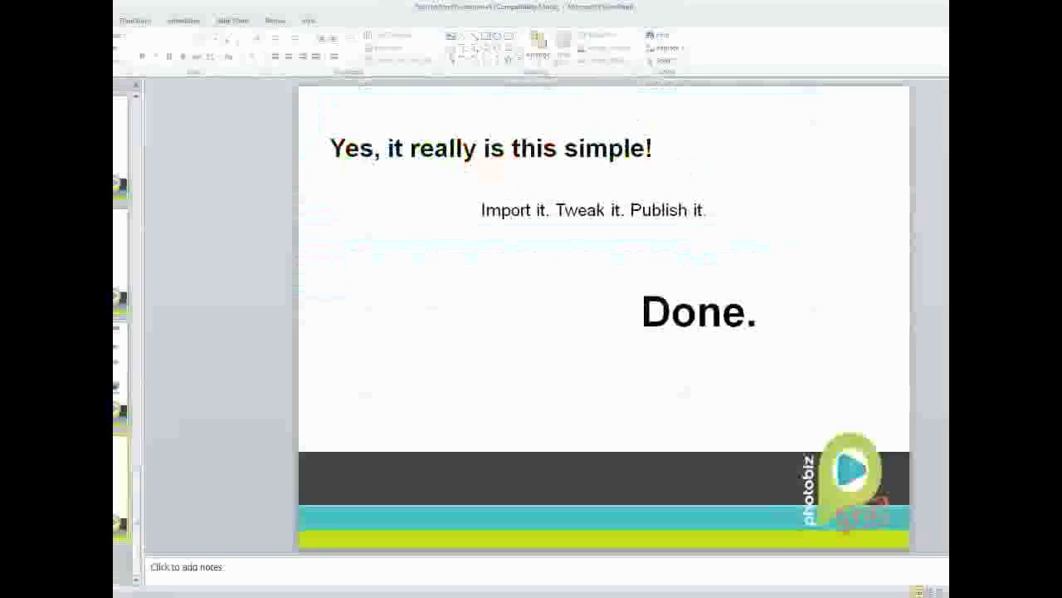
{"action": "left_click", "coordinate": [121, 375]}
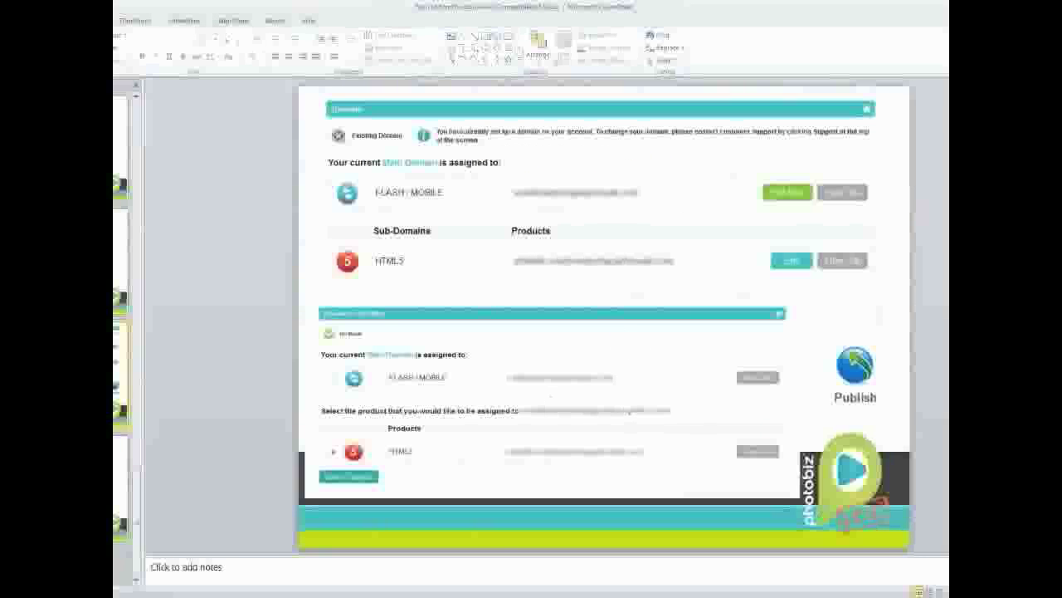
{"action": "left_click", "coordinate": [948, 592]}
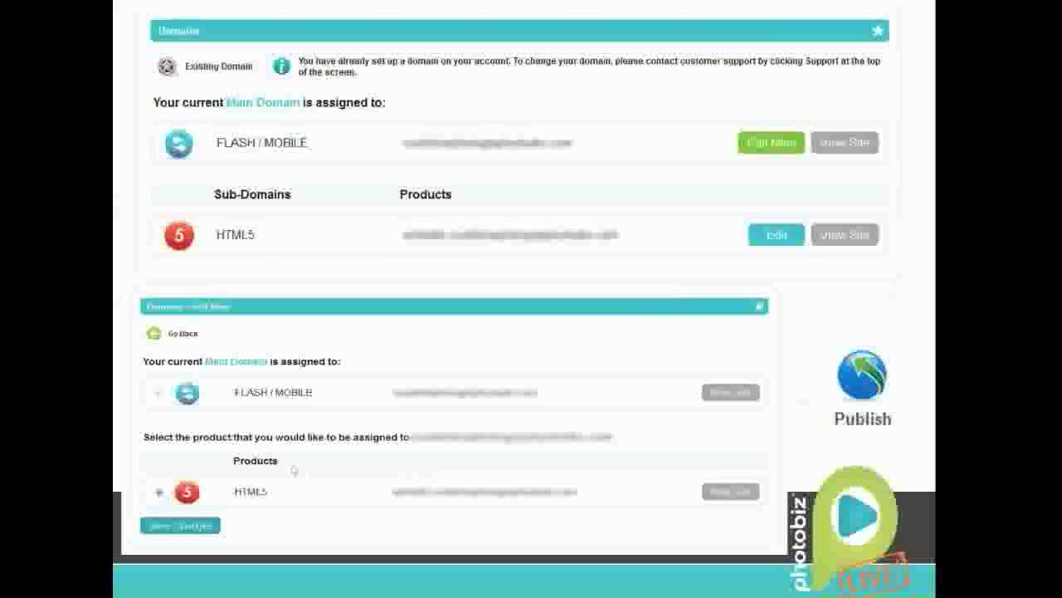
{"action": "left_click", "coordinate": [159, 492]}
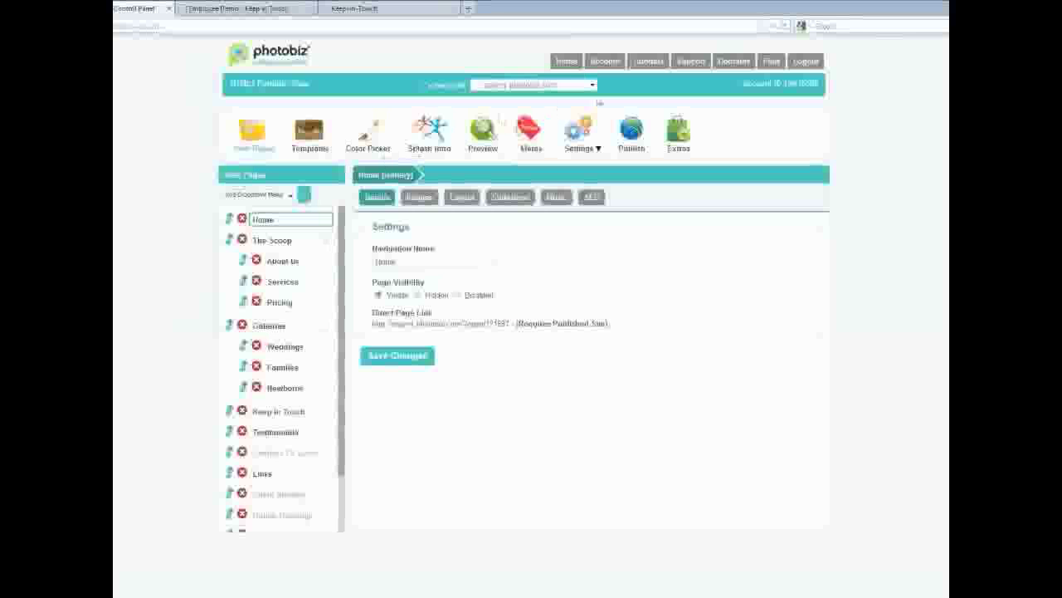
Step: Switch back to the browser's control panel and publish the latest updates of the HTML5 website
{"action": "left_click", "coordinate": [631, 141]}
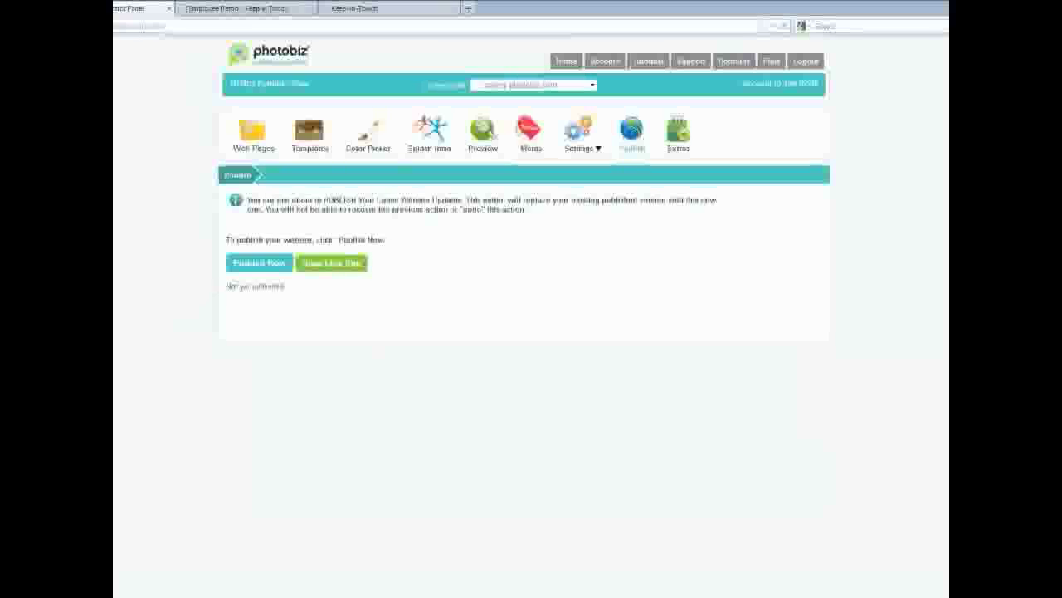
{"action": "left_click", "coordinate": [261, 266]}
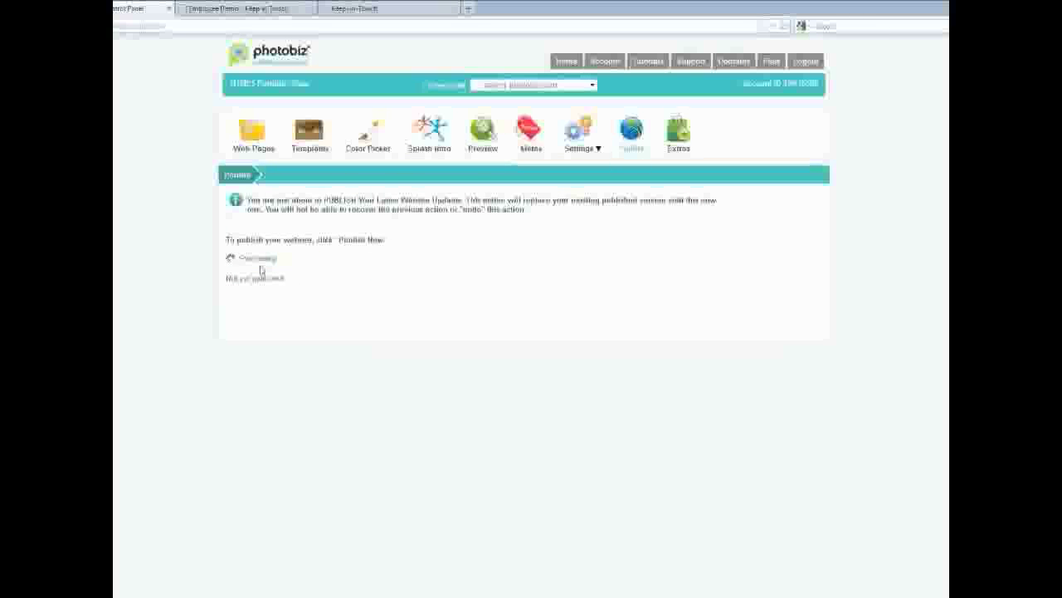
{"action": "left_click", "coordinate": [317, 301]}
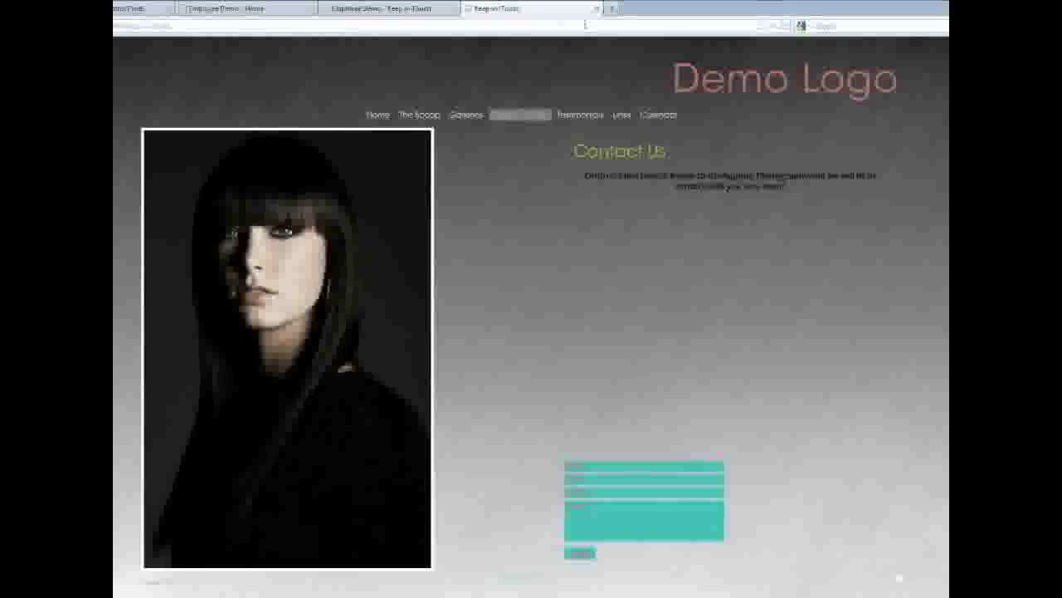
Step: Close the three demo site tabs, keeping only the control panel open
{"action": "left_click", "coordinate": [596, 8]}
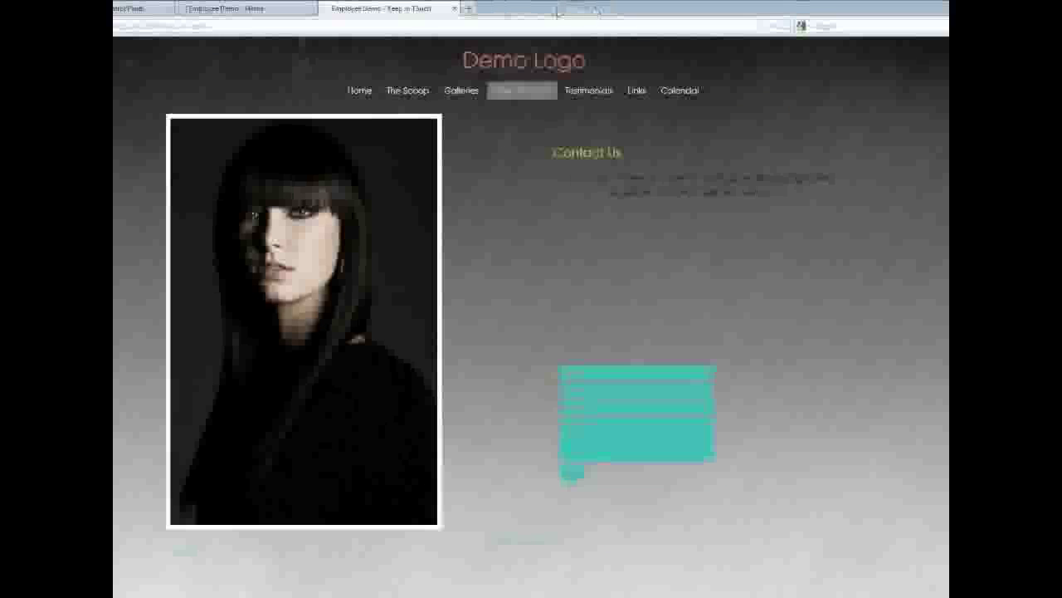
{"action": "left_click", "coordinate": [455, 8]}
{"action": "left_click", "coordinate": [311, 9]}
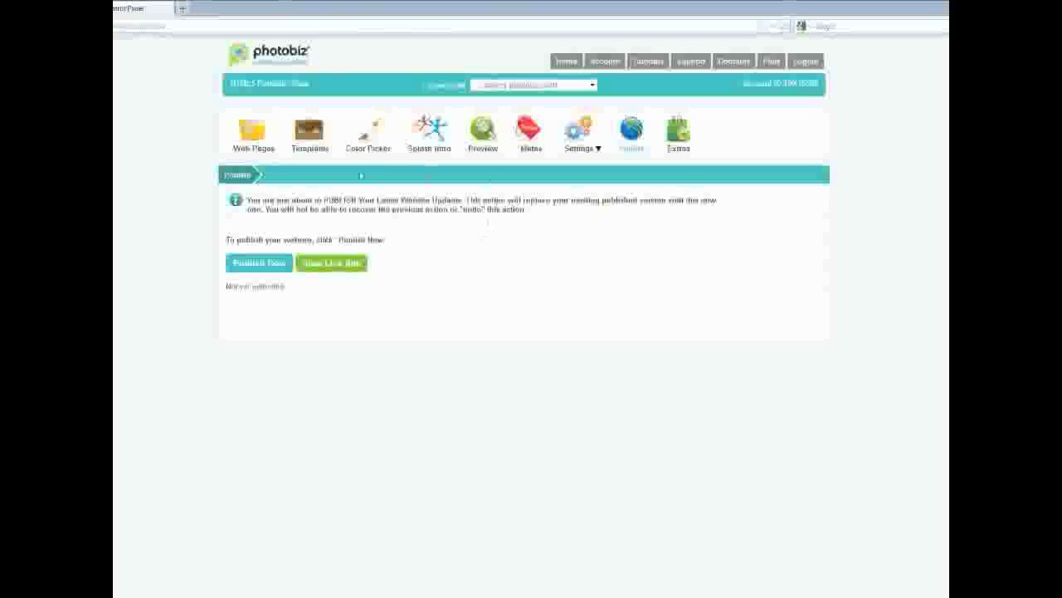
Step: Go back to the web pages and view the images of the Home gallery
{"action": "left_click", "coordinate": [243, 141]}
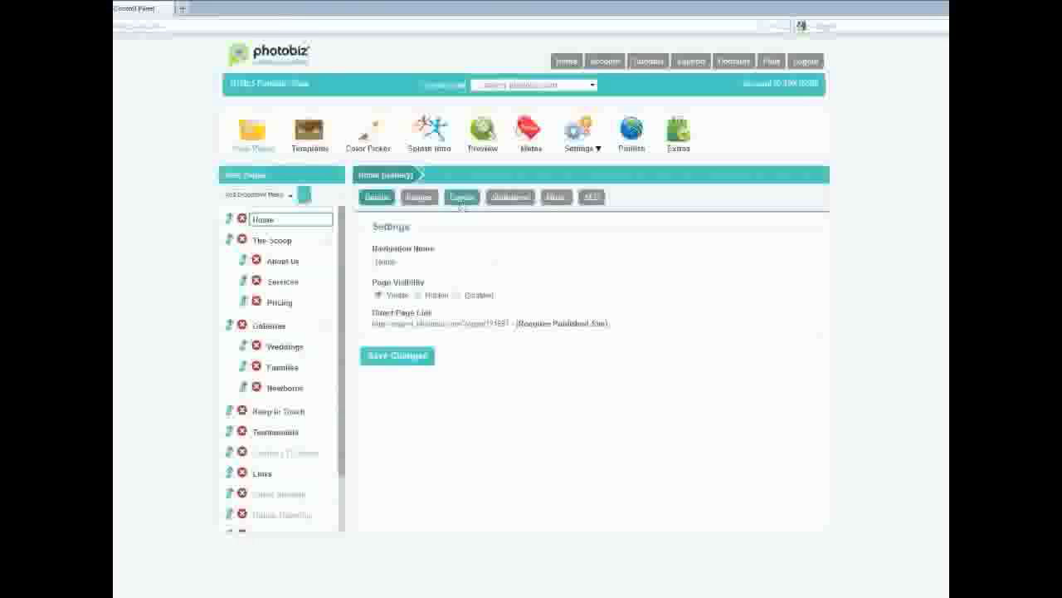
{"action": "left_click", "coordinate": [421, 197]}
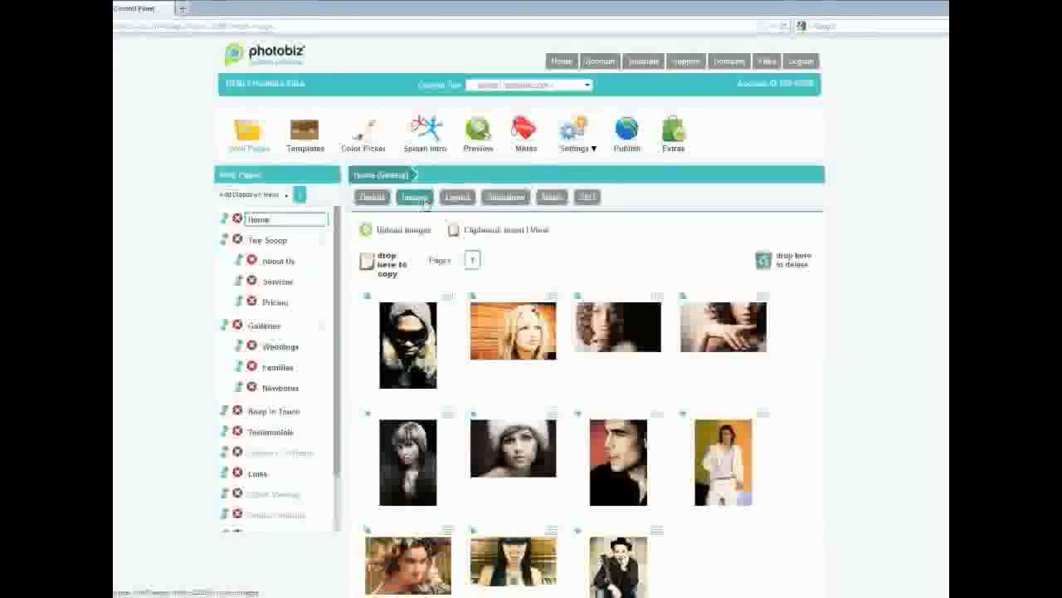